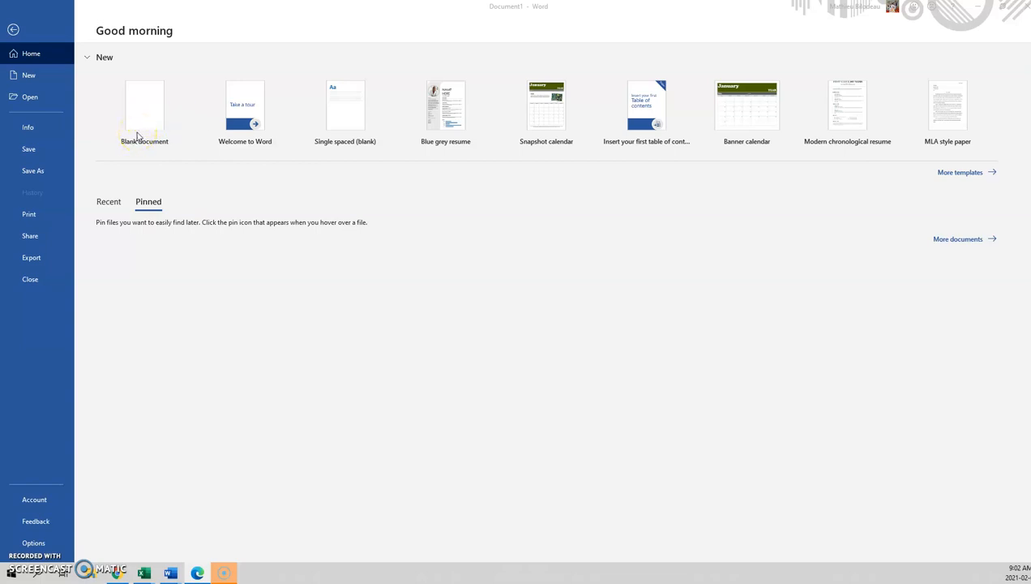
# Browse the online document templates, including the Business category, and return to the open document
pyautogui.click(972, 178)
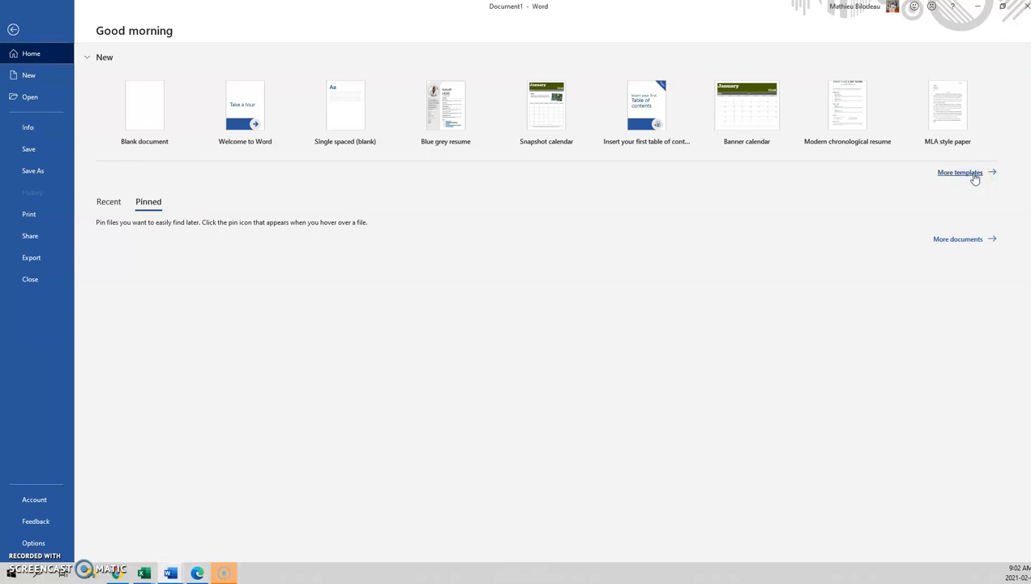
pyautogui.scroll(-1, 297, 260)
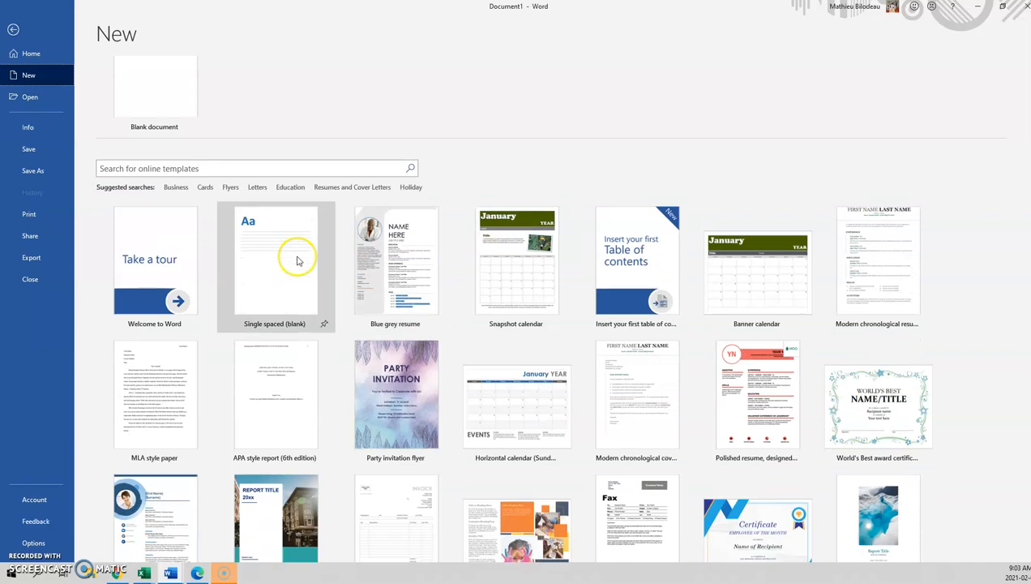
pyautogui.scroll(-2, 297, 260)
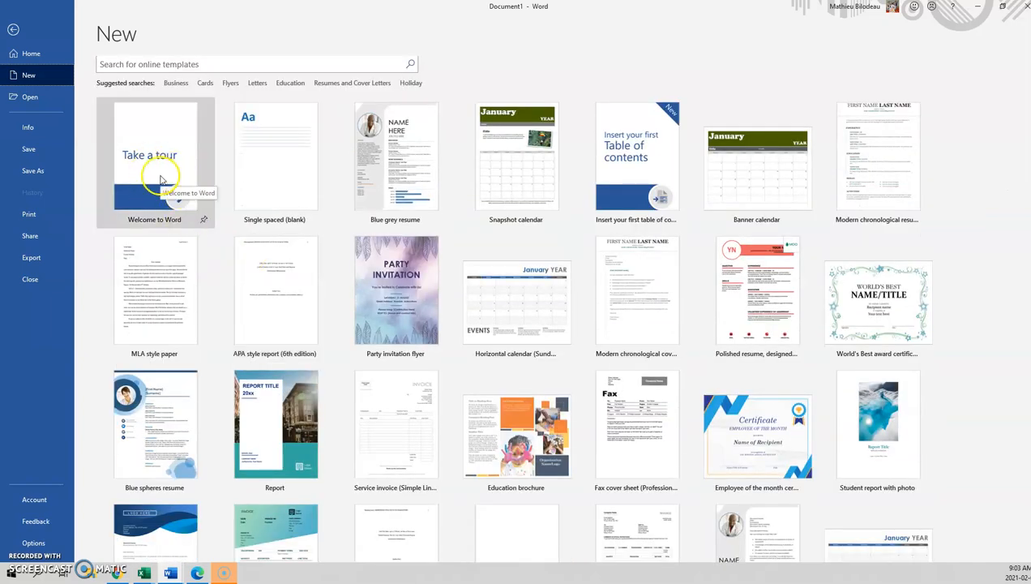
pyautogui.scroll(-4, 277, 184)
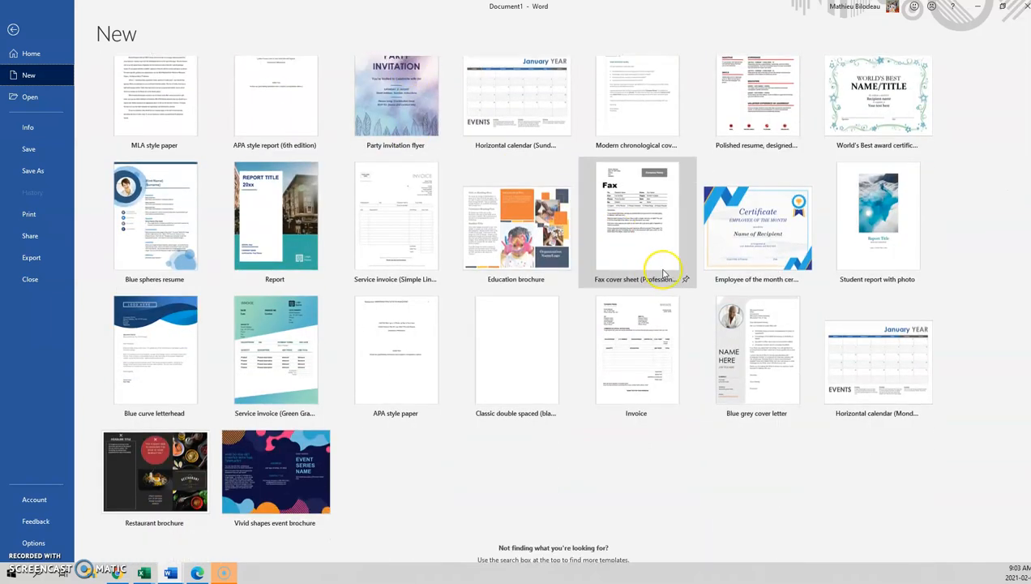
pyautogui.scroll(8, 451, 277)
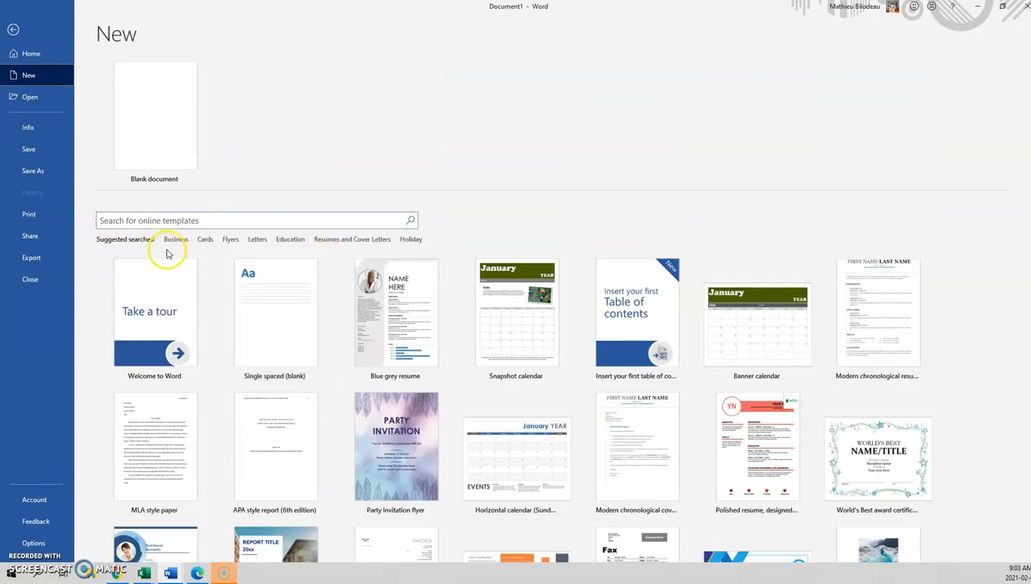
pyautogui.click(175, 239)
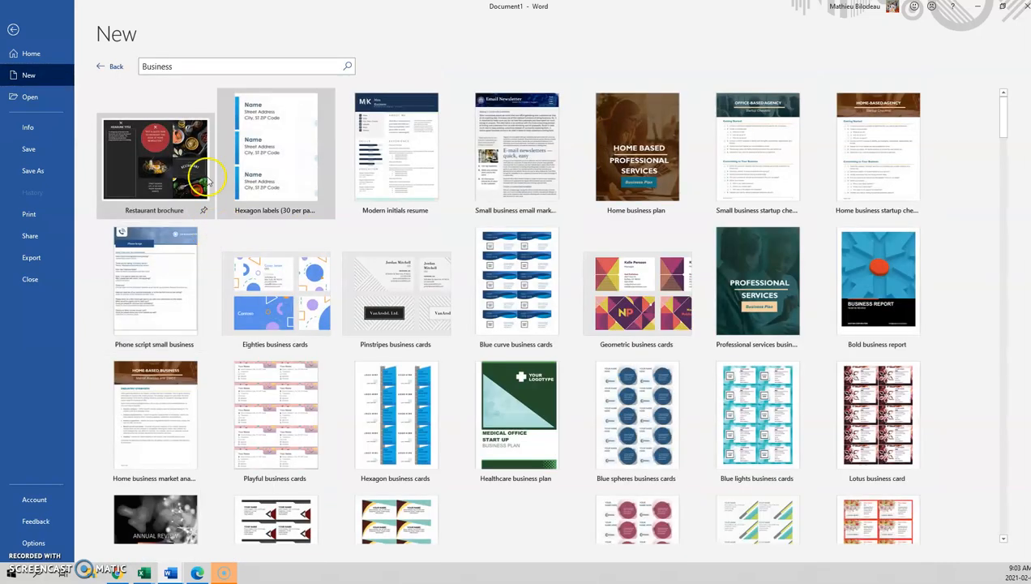
pyautogui.click(15, 29)
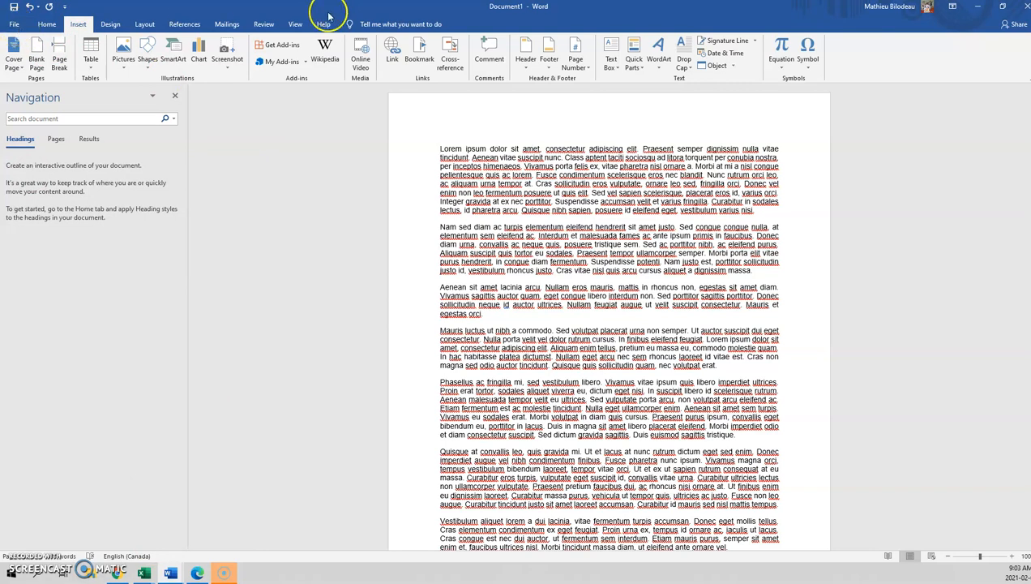
pyautogui.press('super+d')
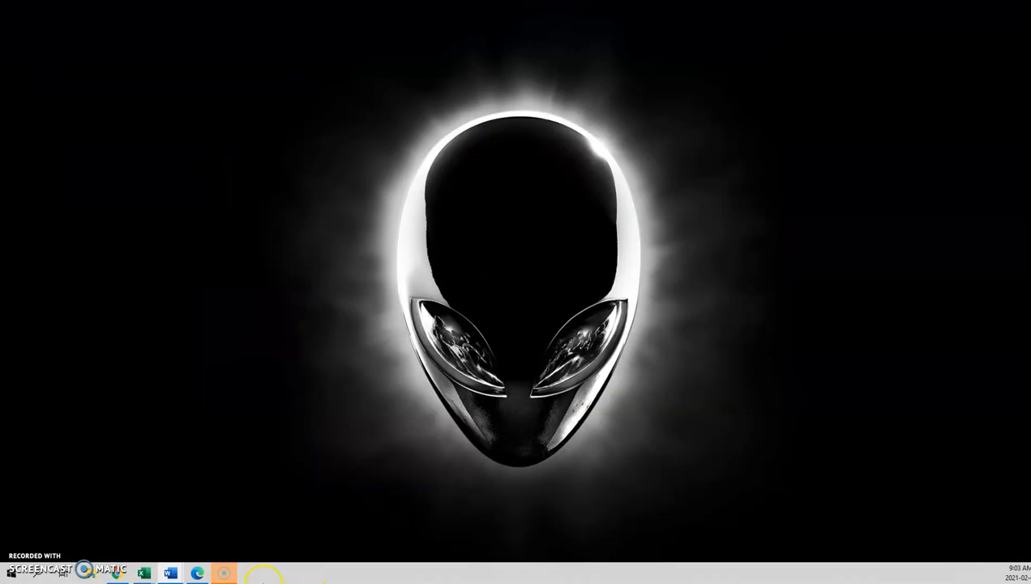
pyautogui.moveTo(172, 574)
pyautogui.click(71, 536)
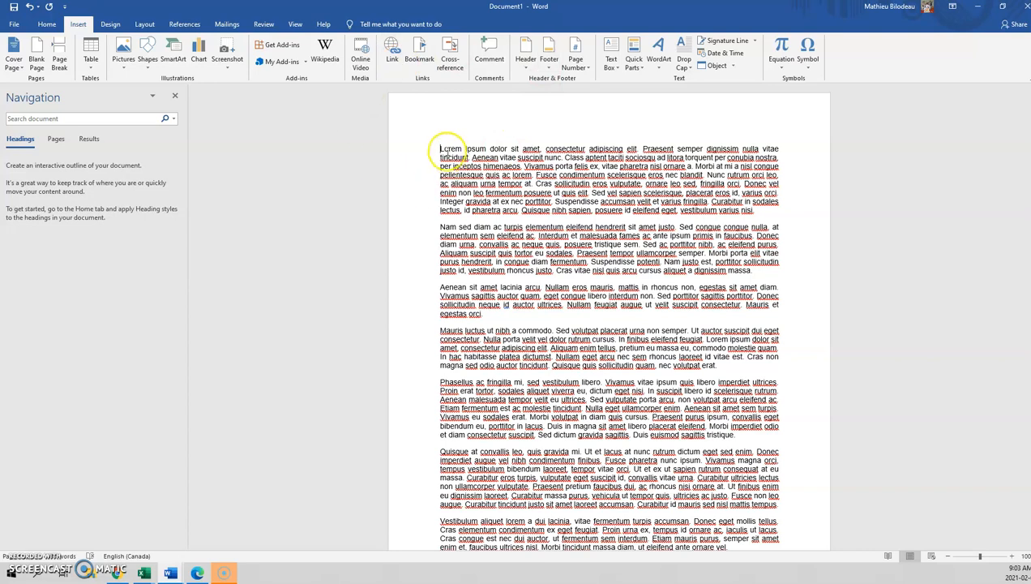
# Insert the custom UNIVERSITÉ cover page at the start of the document, and remove it again
pyautogui.click(438, 147)
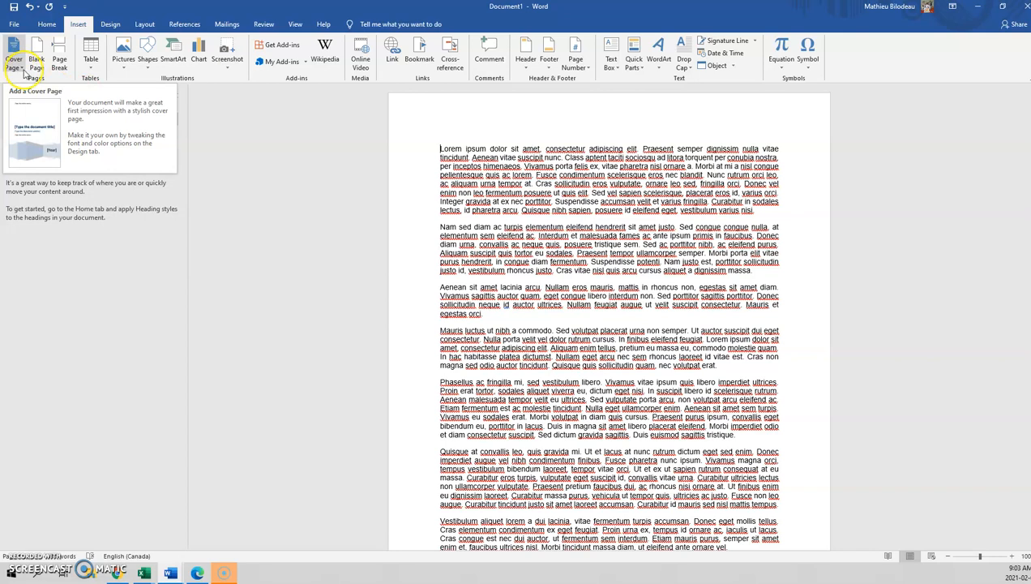
pyautogui.click(46, 23)
pyautogui.click(77, 23)
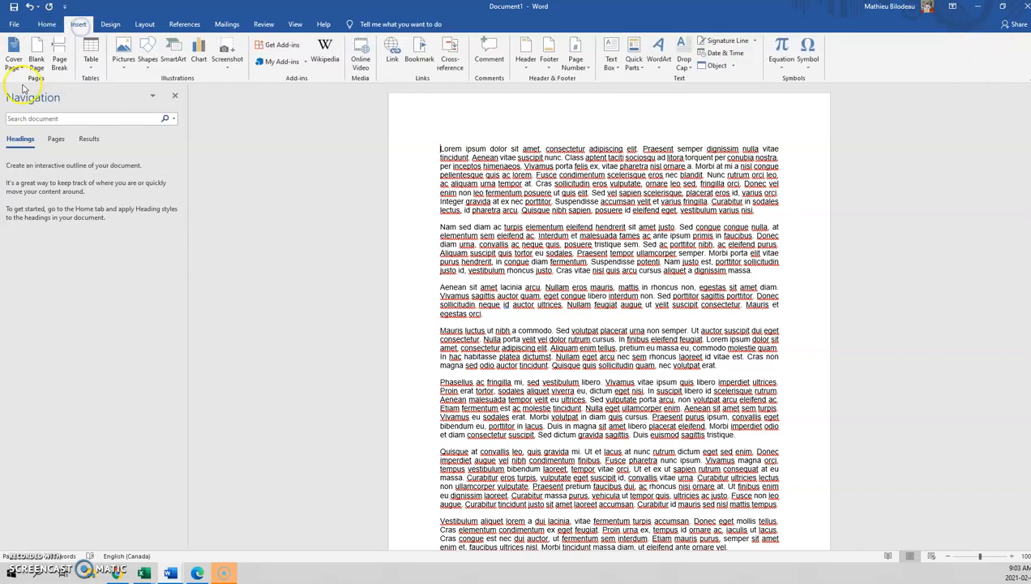
pyautogui.click(24, 70)
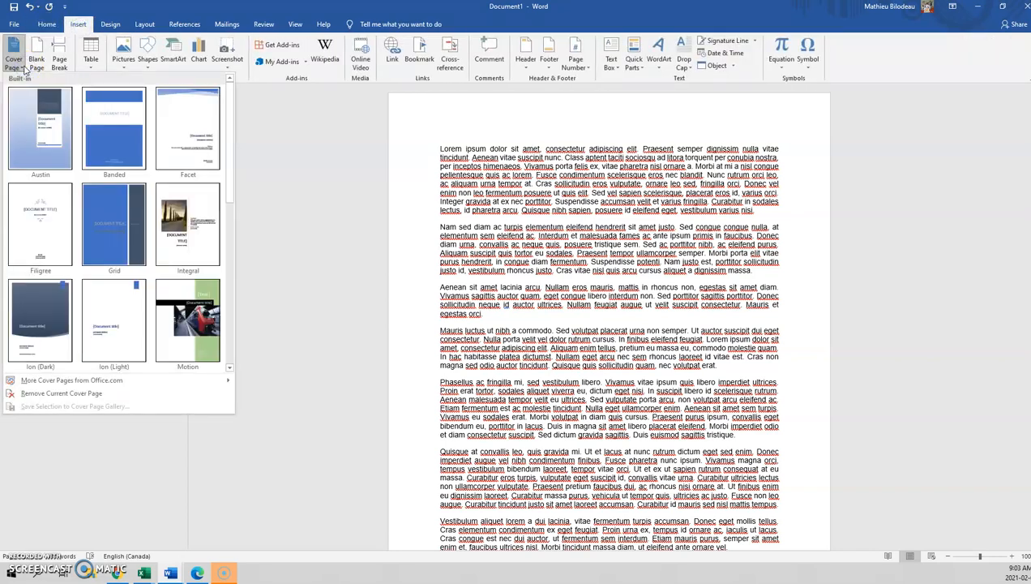
pyautogui.scroll(-5, 134, 187)
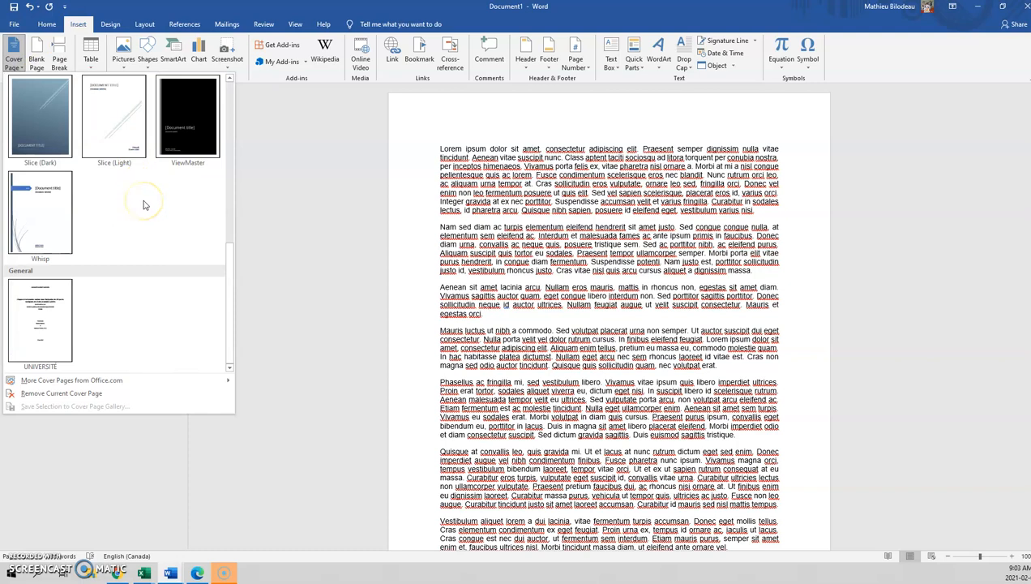
pyautogui.click(40, 325)
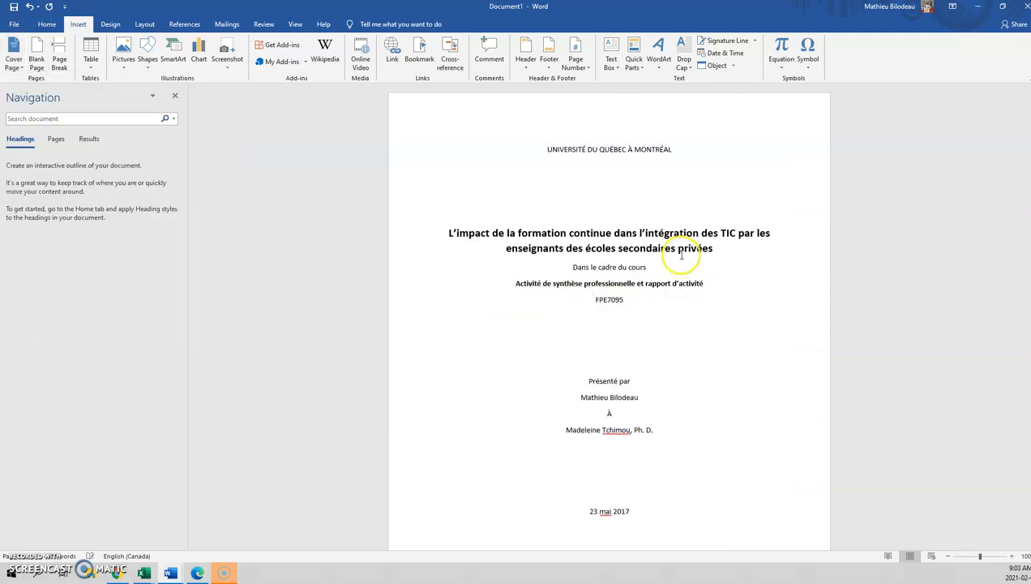
pyautogui.scroll(-3, 594, 232)
pyautogui.scroll(3, 592, 232)
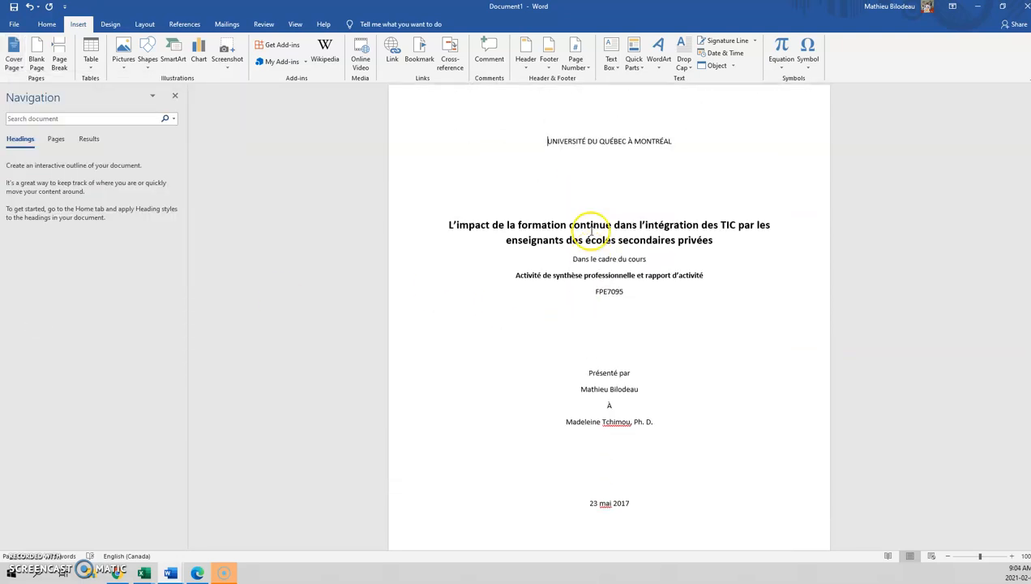
pyautogui.click(15, 68)
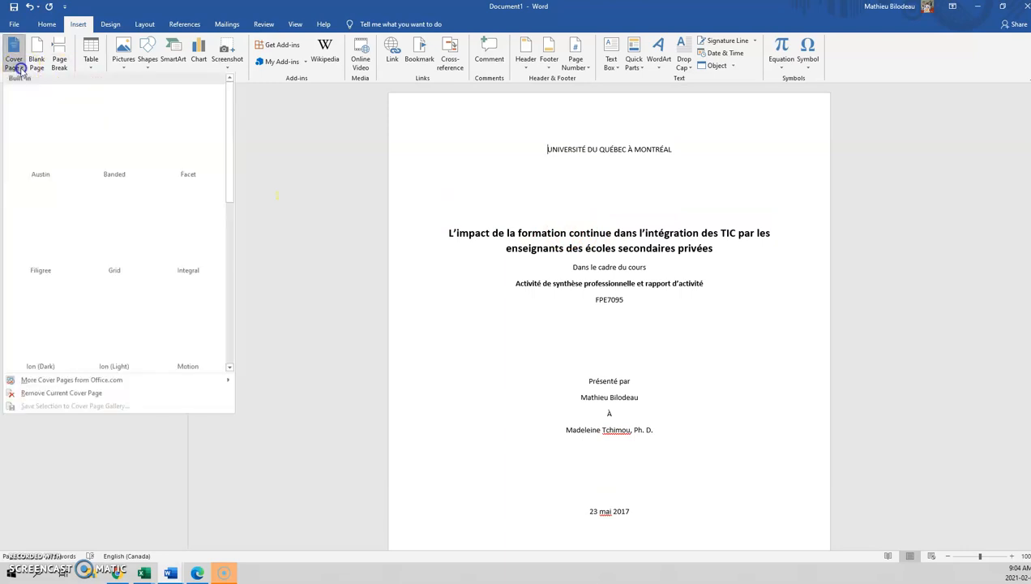
pyautogui.click(145, 394)
# Insert a page break before the body text and place the cursor at the start of the blank first page
pyautogui.click(14, 53)
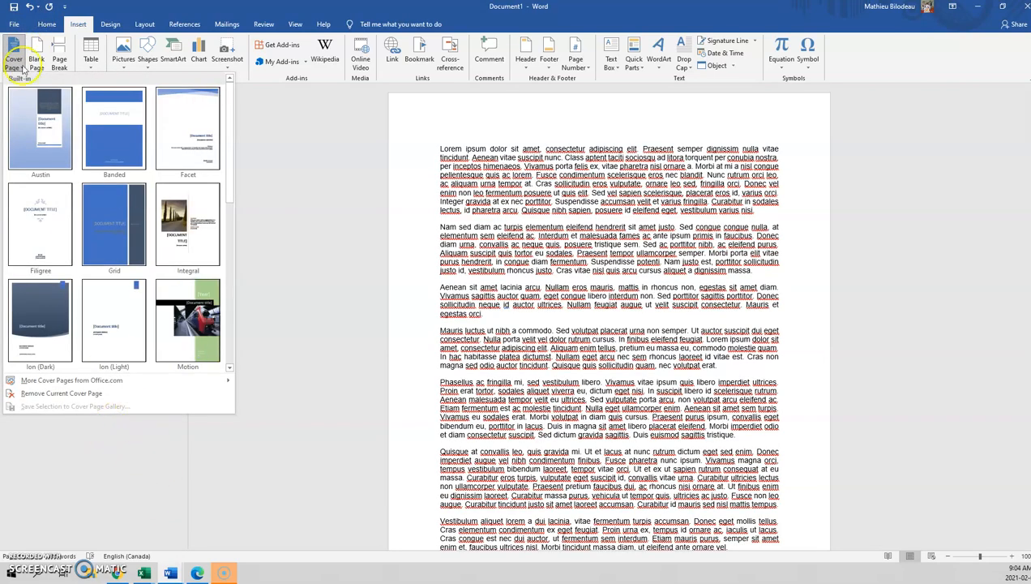
pyautogui.click(59, 59)
pyautogui.scroll(6, 526, 261)
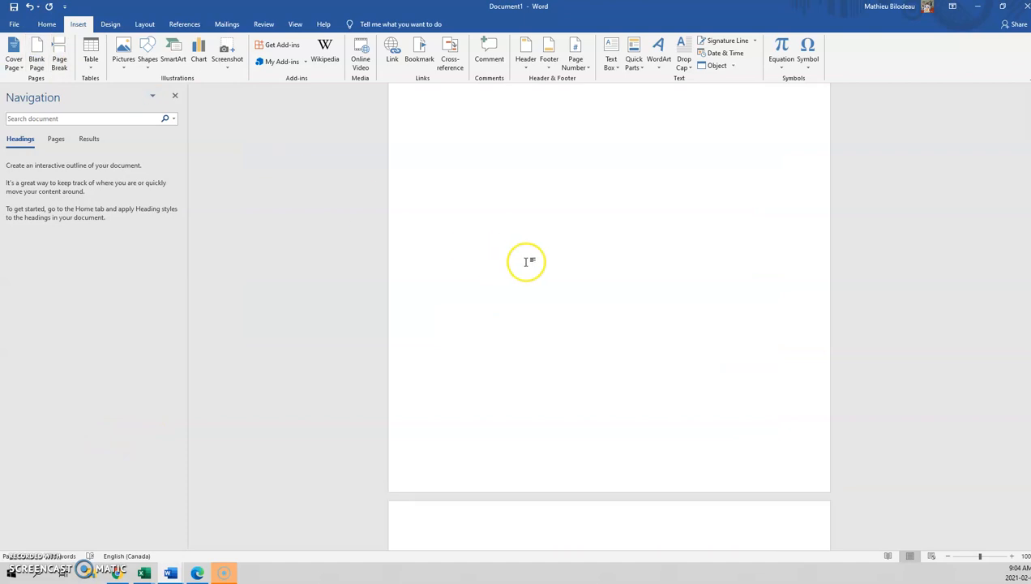
pyautogui.click(498, 173)
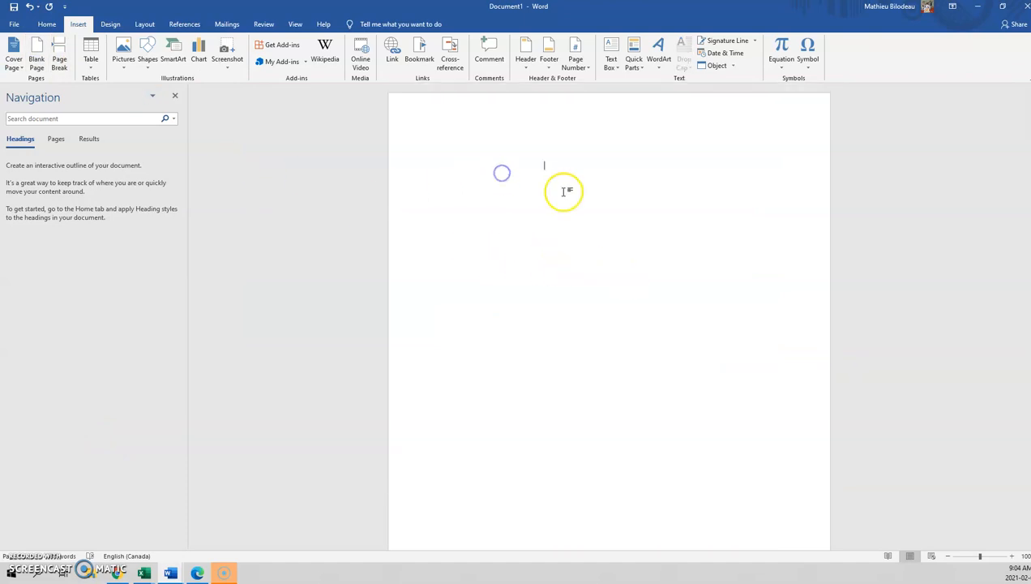
pyautogui.click(438, 170)
pyautogui.click(451, 162)
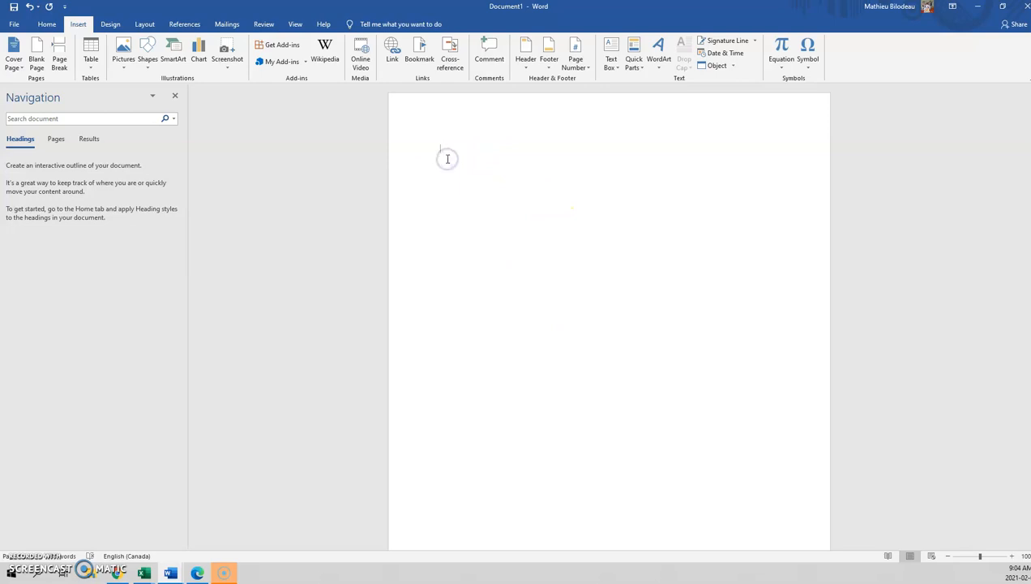
# Insert the custom UNIVERSITÉ cover page and place the cursor below its date
pyautogui.click(13, 64)
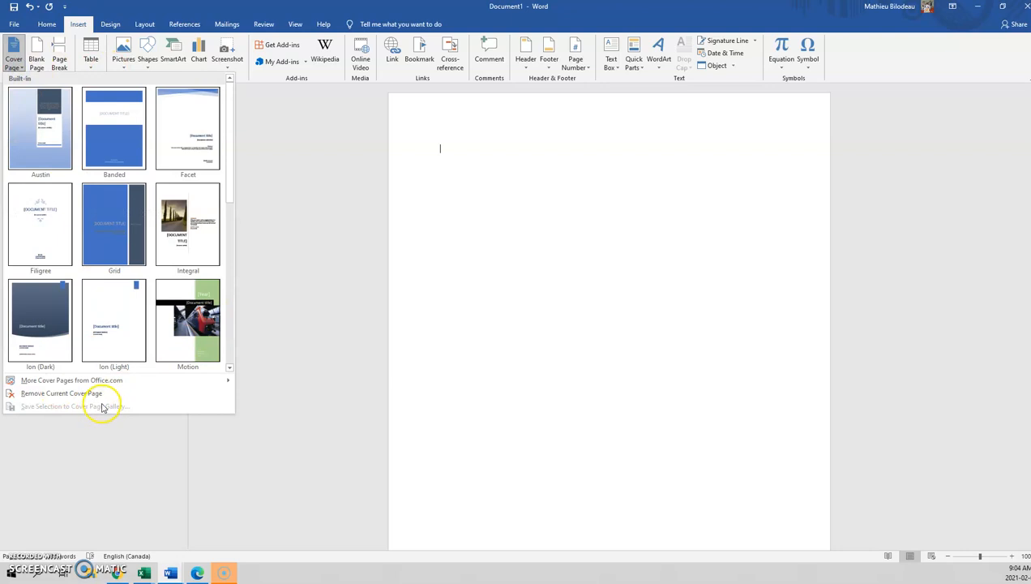
pyautogui.scroll(-5, 84, 306)
pyautogui.click(40, 333)
pyautogui.scroll(-5, 451, 260)
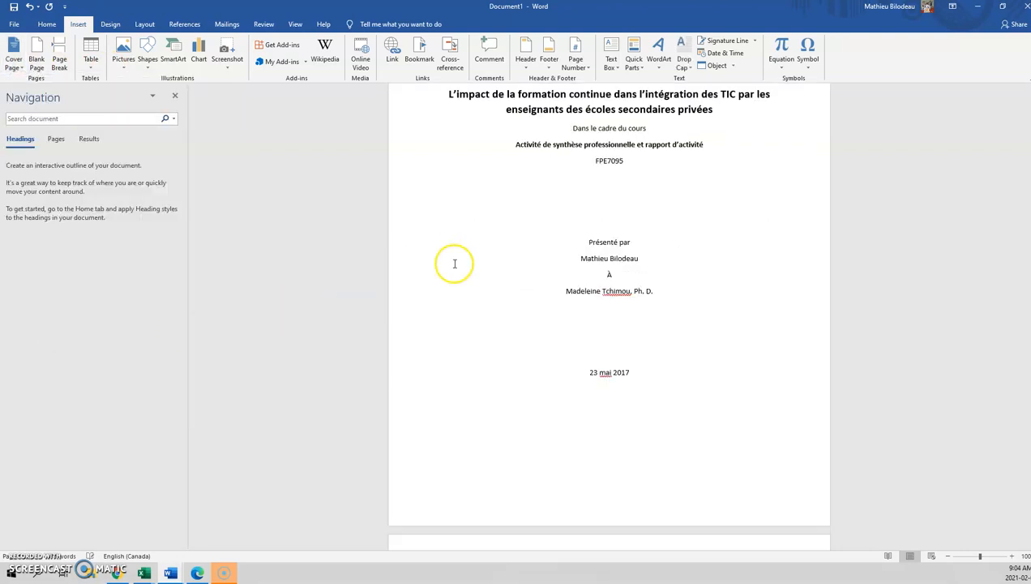
pyautogui.click(531, 285)
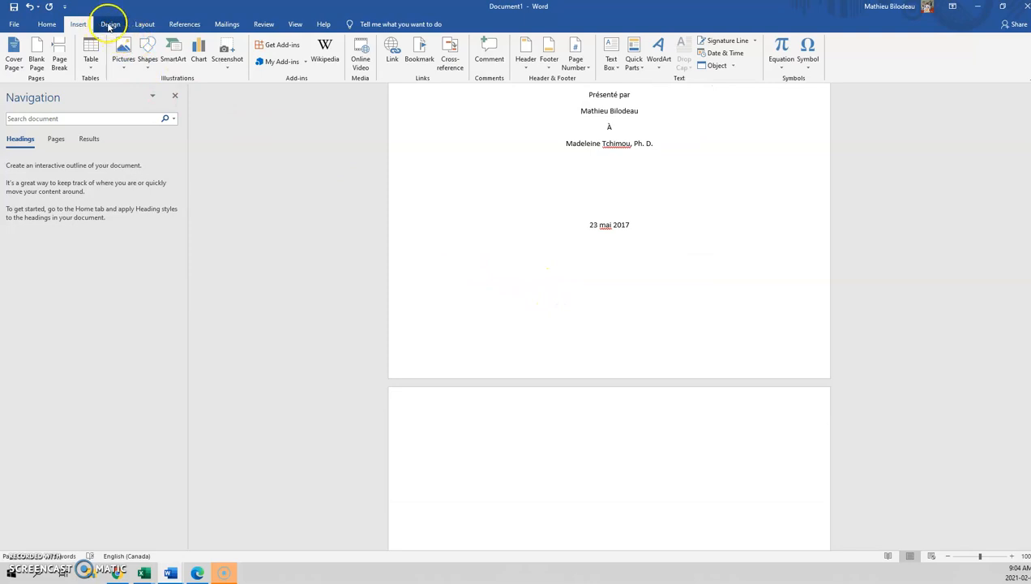
pyautogui.click(152, 31)
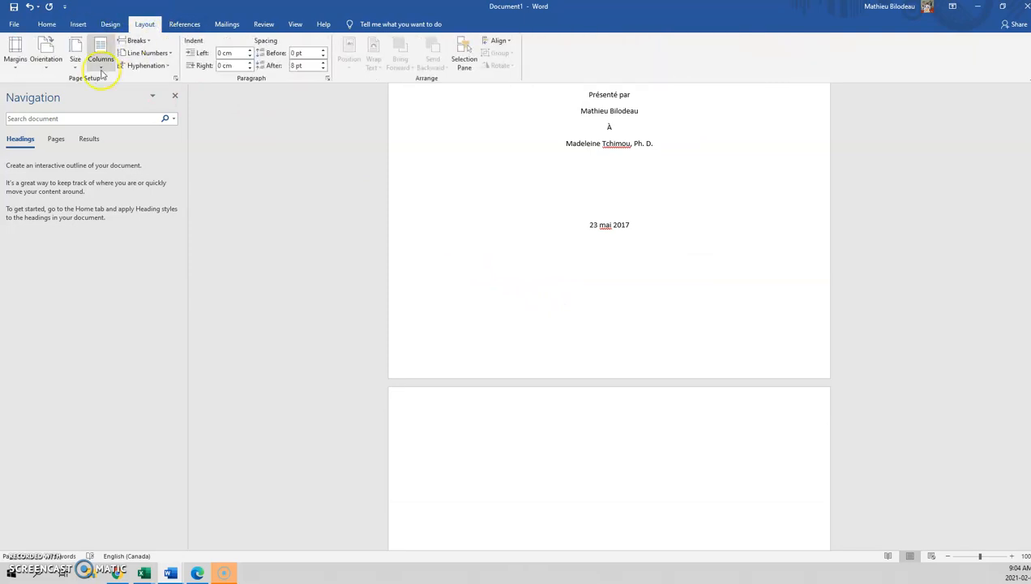
pyautogui.click(76, 65)
pyautogui.click(77, 68)
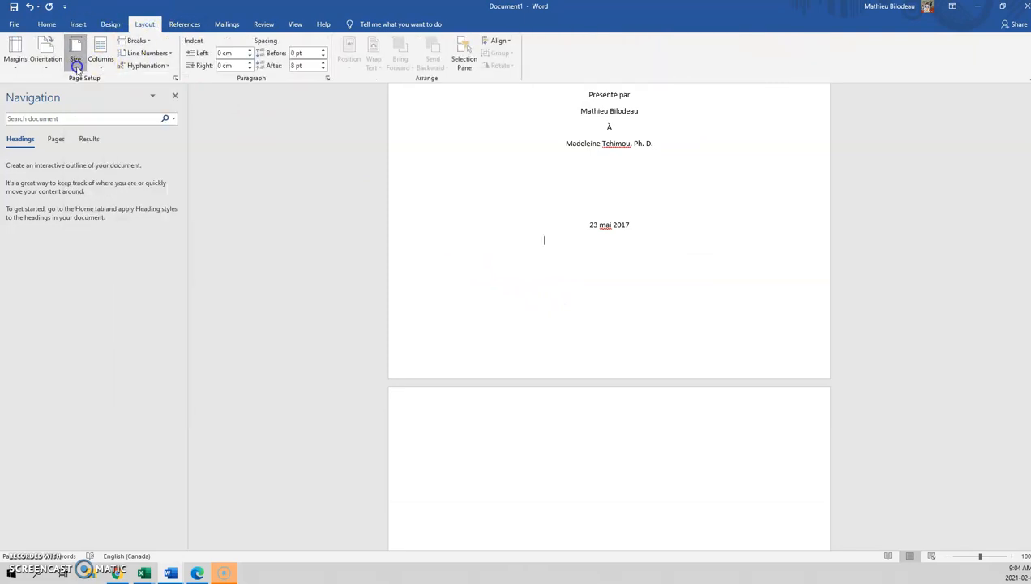
# Delete the empty page between the cover page and the body text
pyautogui.click(46, 23)
pyautogui.scroll(-1, 600, 249)
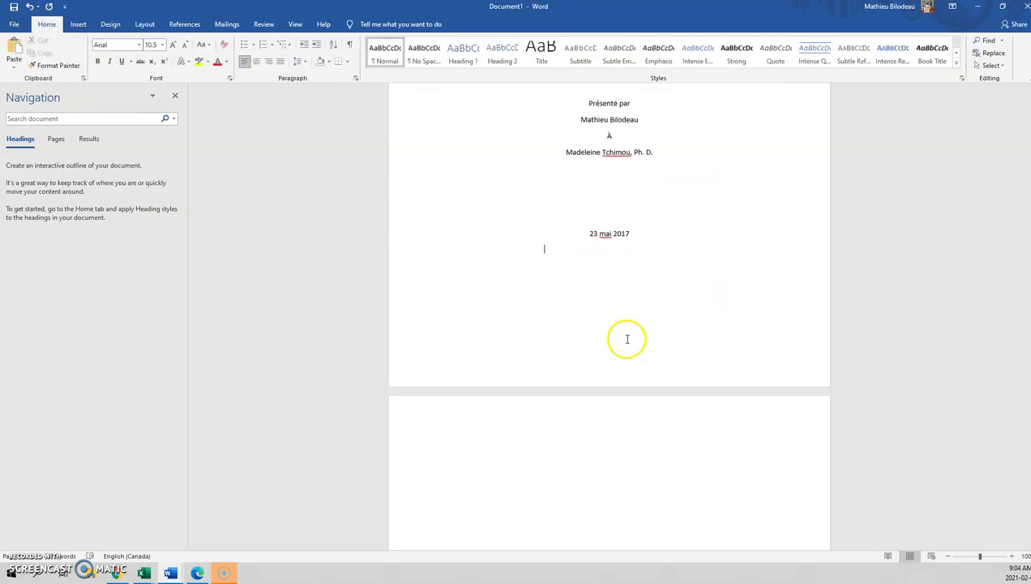
pyautogui.click(495, 493)
pyautogui.hotkey('ctrl', 'v')
pyautogui.press('BackSpace')
pyautogui.press('BackSpace')
# Spread out the cover page text by inserting blank lines between its blocks
pyautogui.scroll(3, 623, 284)
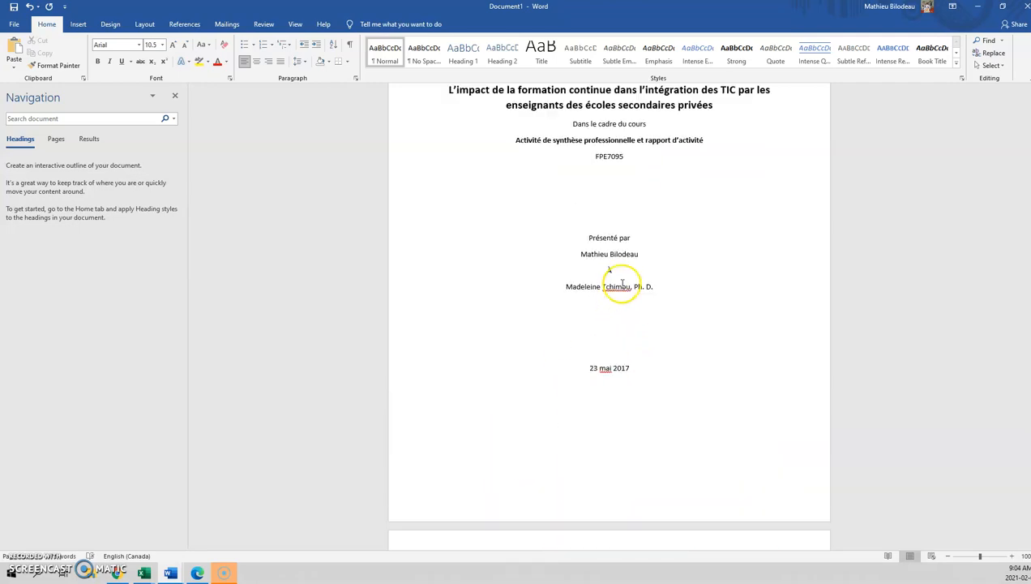
pyautogui.scroll(3, 621, 284)
pyautogui.click(605, 189)
pyautogui.press('Return')
pyautogui.scroll(-3, 609, 325)
pyautogui.click(607, 318)
pyautogui.write('À')
pyautogui.scroll(-4, 606, 379)
pyautogui.click(430, 390)
pyautogui.click(429, 399)
pyautogui.click(437, 378)
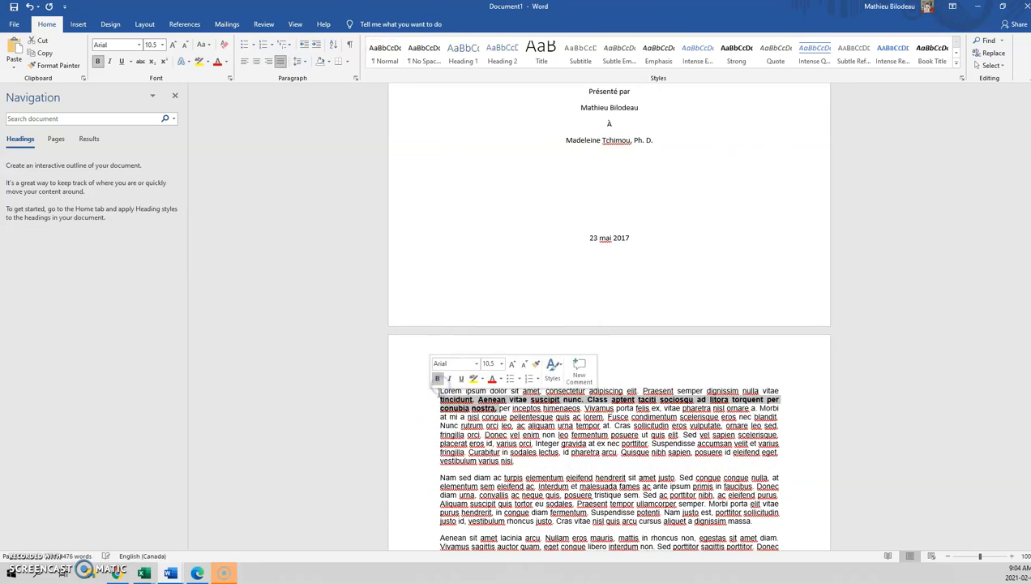
pyautogui.hotkey('ctrl', 'z')
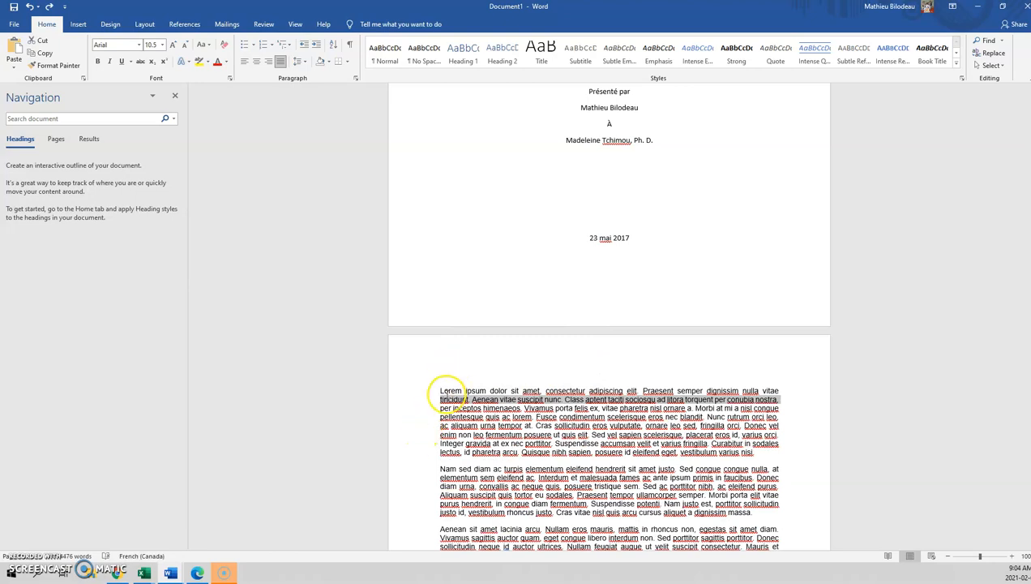
# Try the Title style on the first body paragraph and undo it
pyautogui.click(438, 391)
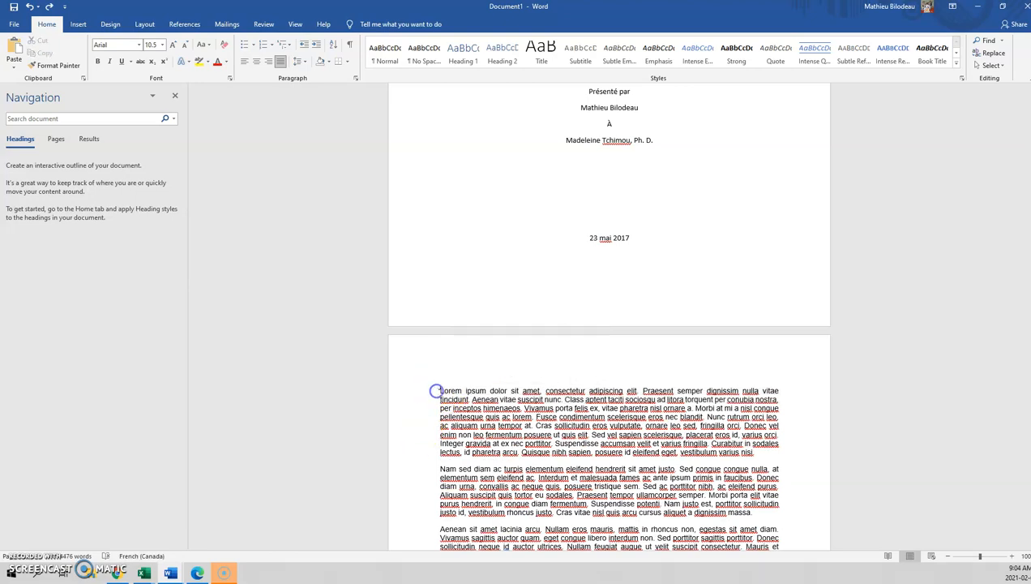
pyautogui.click(78, 24)
pyautogui.click(51, 25)
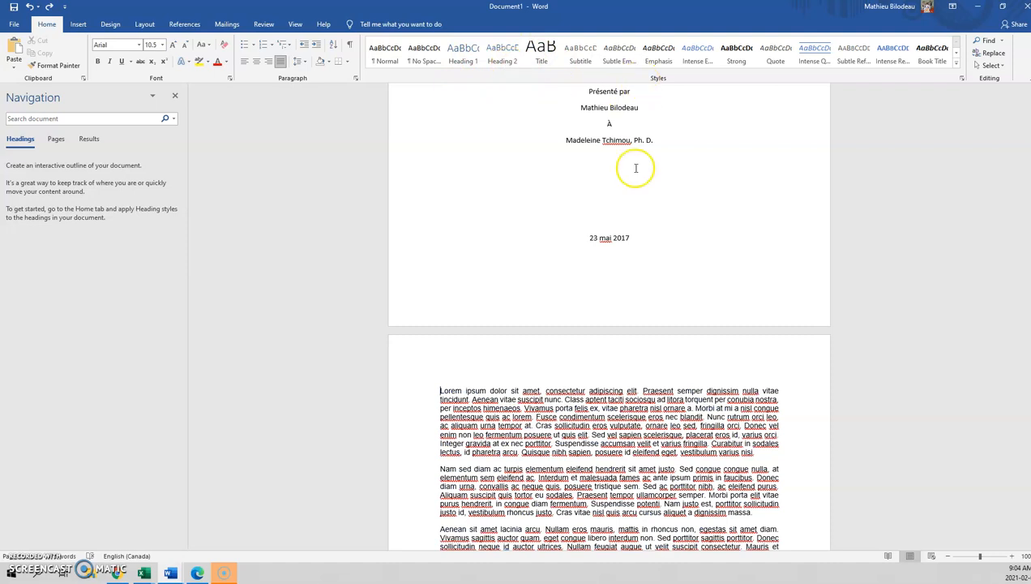
pyautogui.click(440, 392)
pyautogui.click(536, 57)
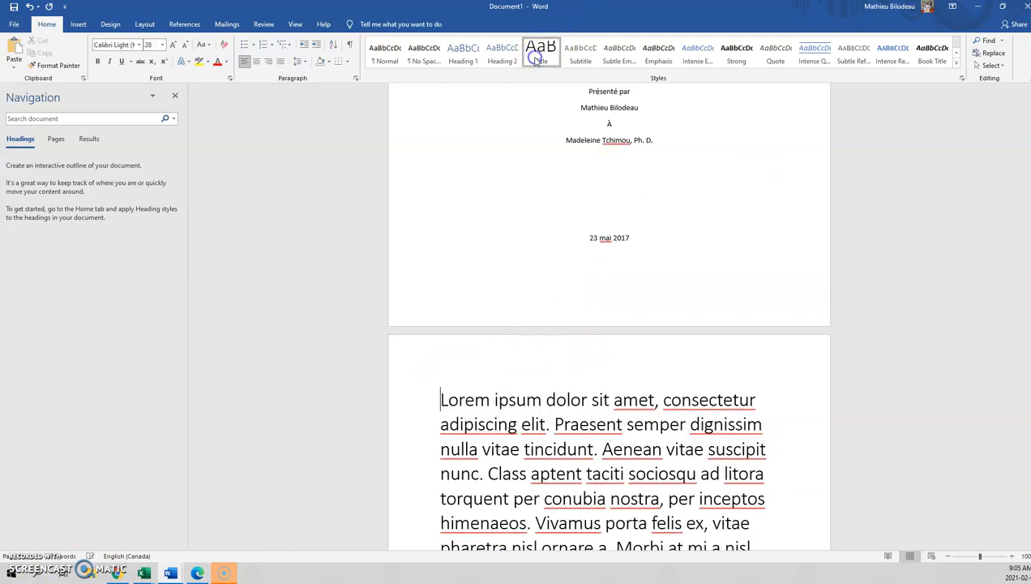
pyautogui.hotkey('ctrl', 'z')
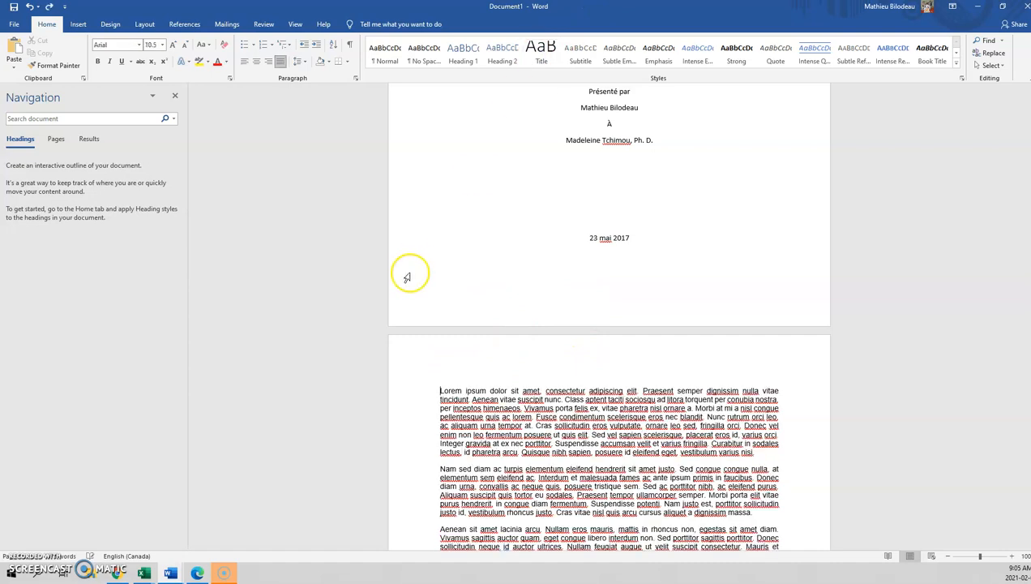
# Add an "Introduction" heading in the Title style on its own line above the first body paragraph
pyautogui.press('Return')
pyautogui.click(493, 381)
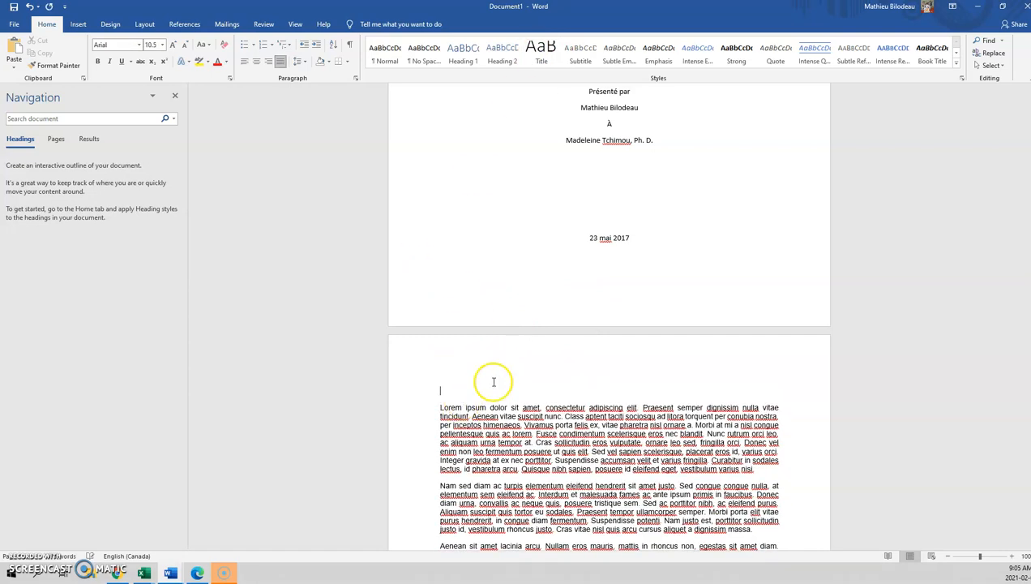
pyautogui.click(542, 52)
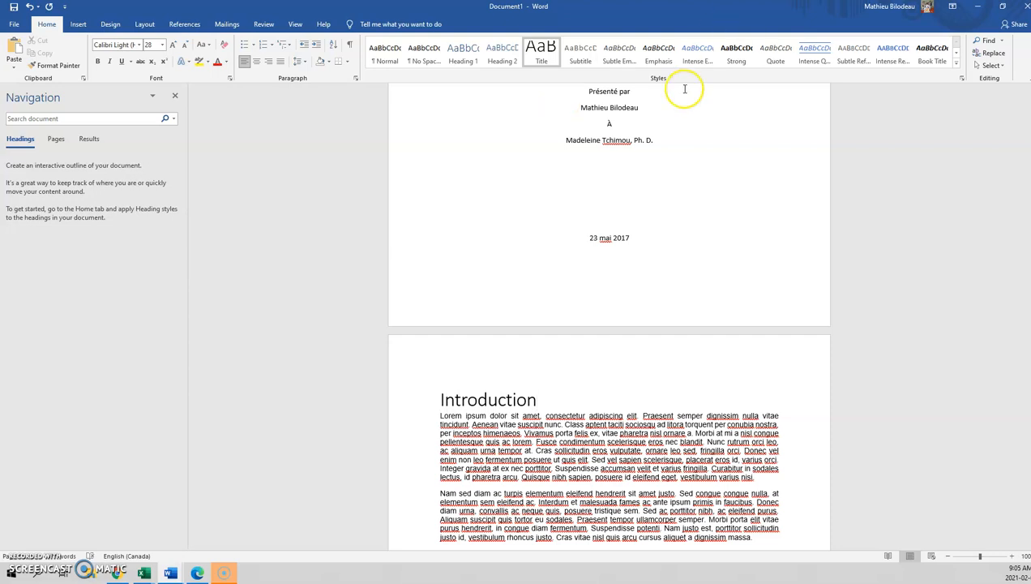
# Format the Introduction heading as bold Arial Black at size 20
pyautogui.moveTo(541, 402); pyautogui.dragTo(425, 403)
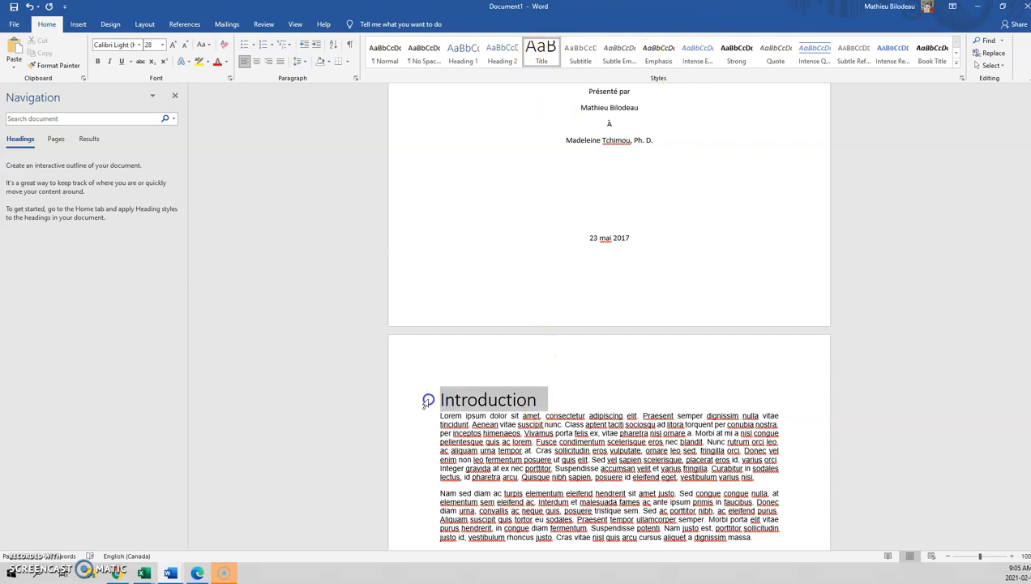
pyautogui.click(162, 44)
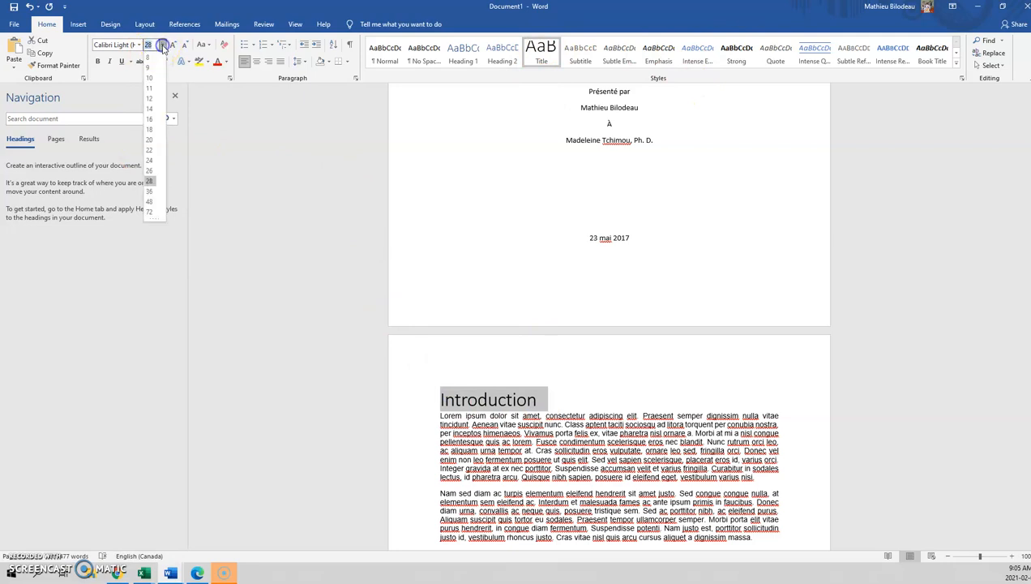
pyautogui.click(150, 140)
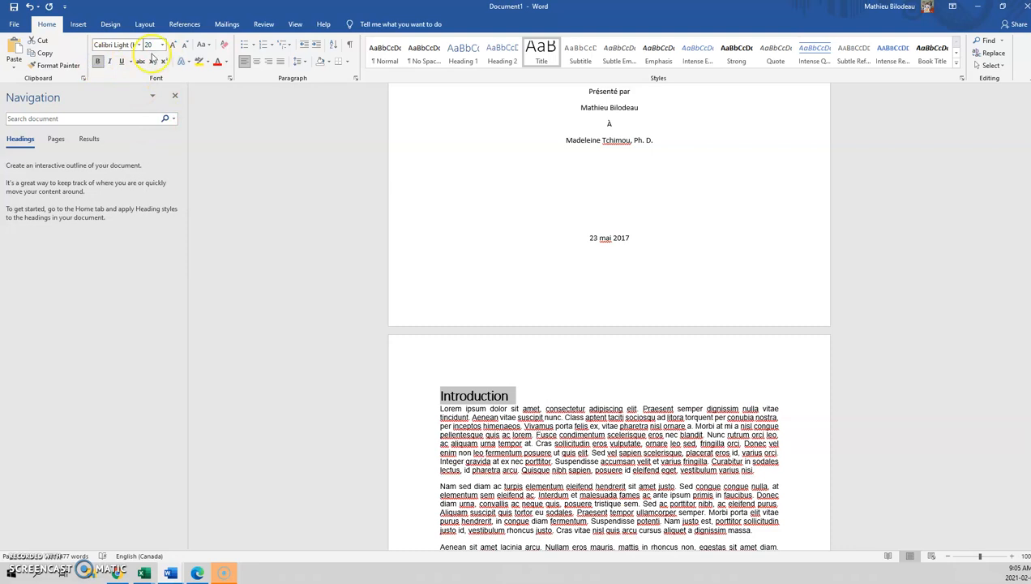
pyautogui.click(138, 45)
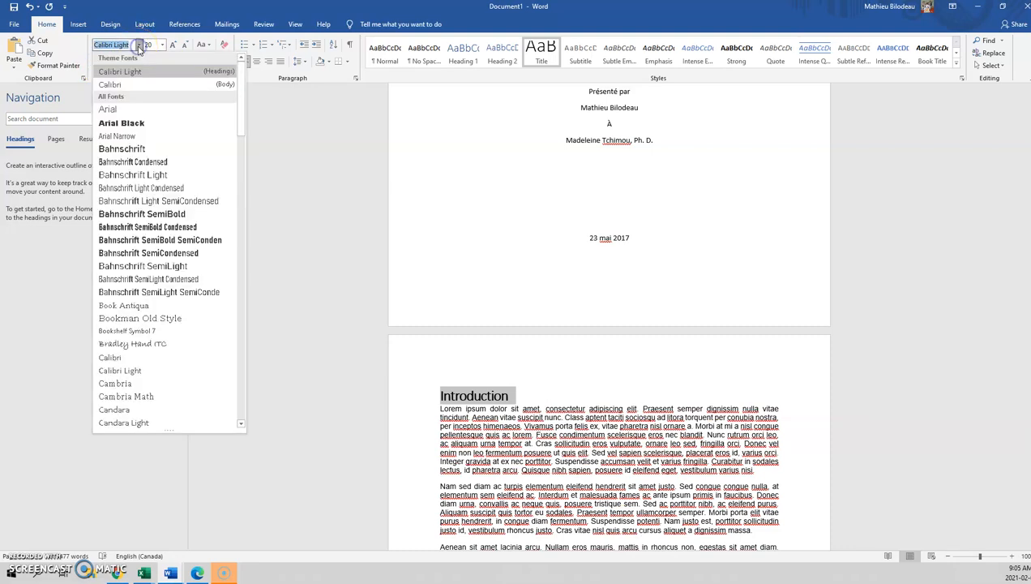
pyautogui.click(142, 126)
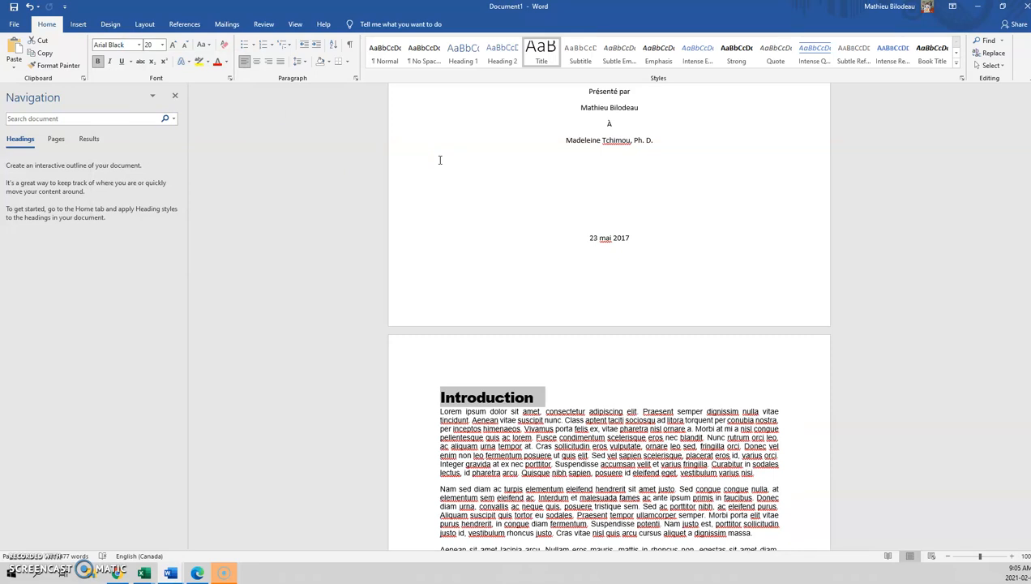
# Update the Title style to match the formatted Introduction heading and reapply the style to it
pyautogui.rightClick(542, 50)
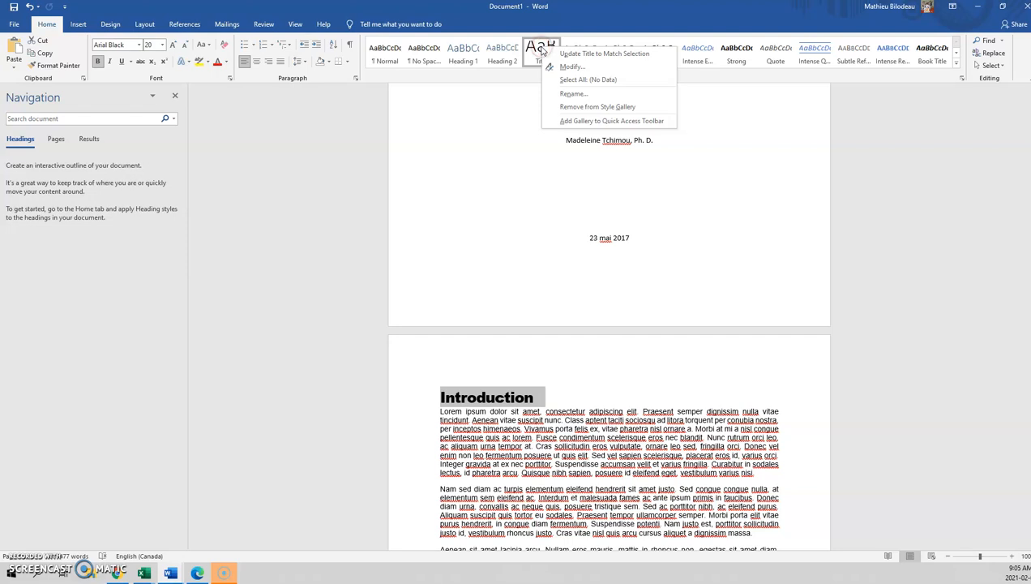
pyautogui.click(654, 55)
pyautogui.click(543, 58)
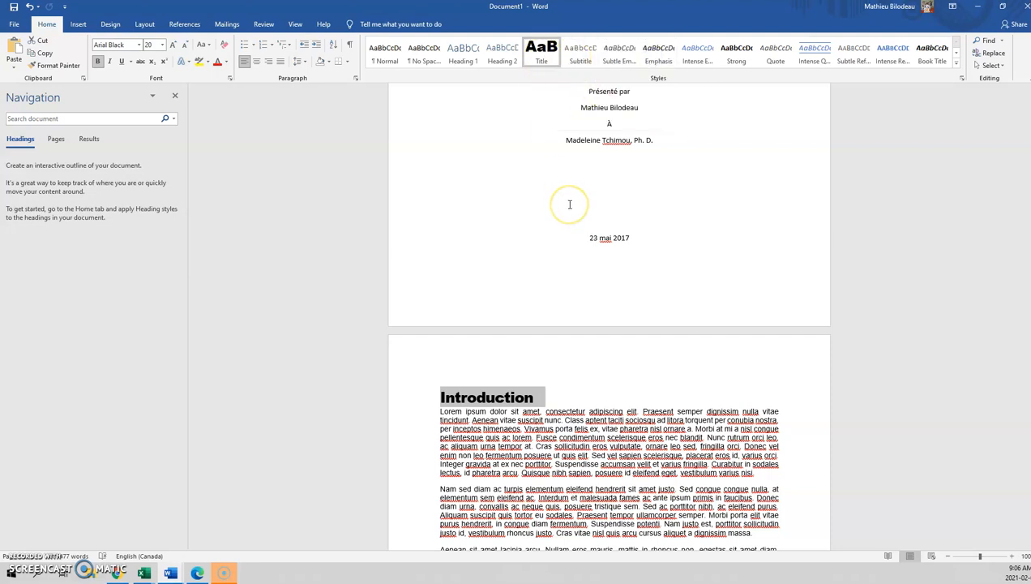
pyautogui.click(615, 204)
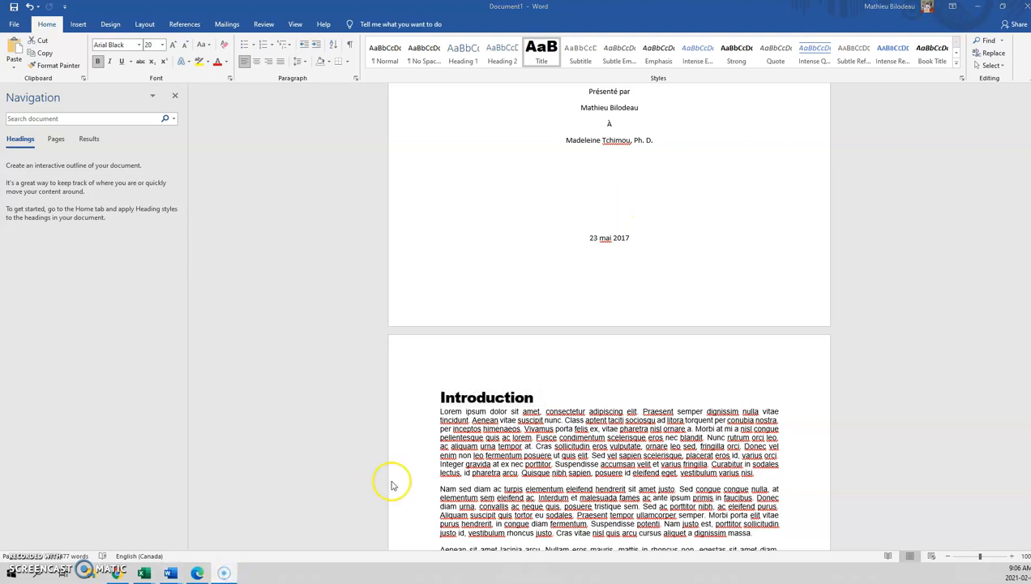
pyautogui.doubleClick(474, 369)
pyautogui.click(438, 397)
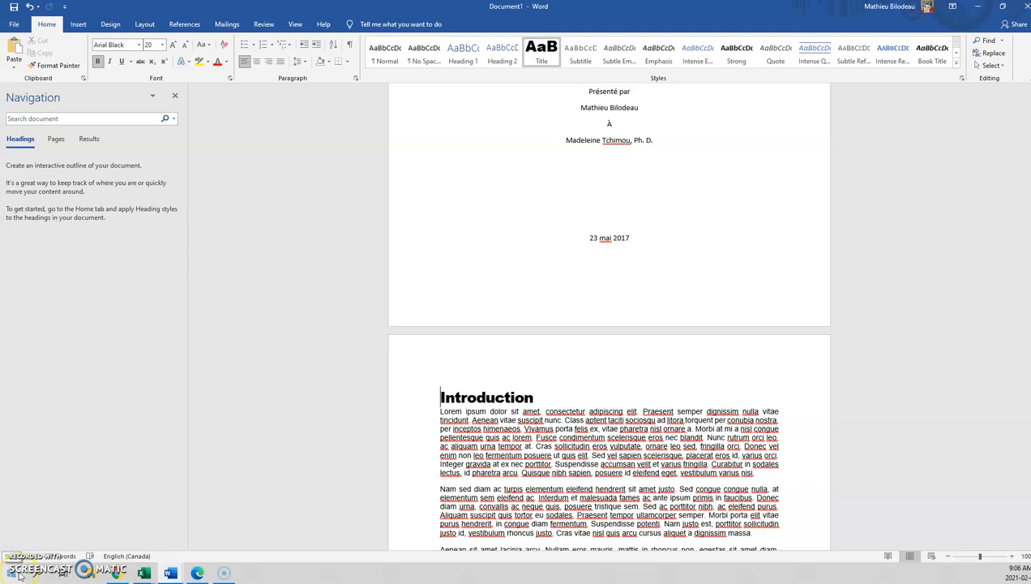
pyautogui.click(304, 416)
pyautogui.click(218, 573)
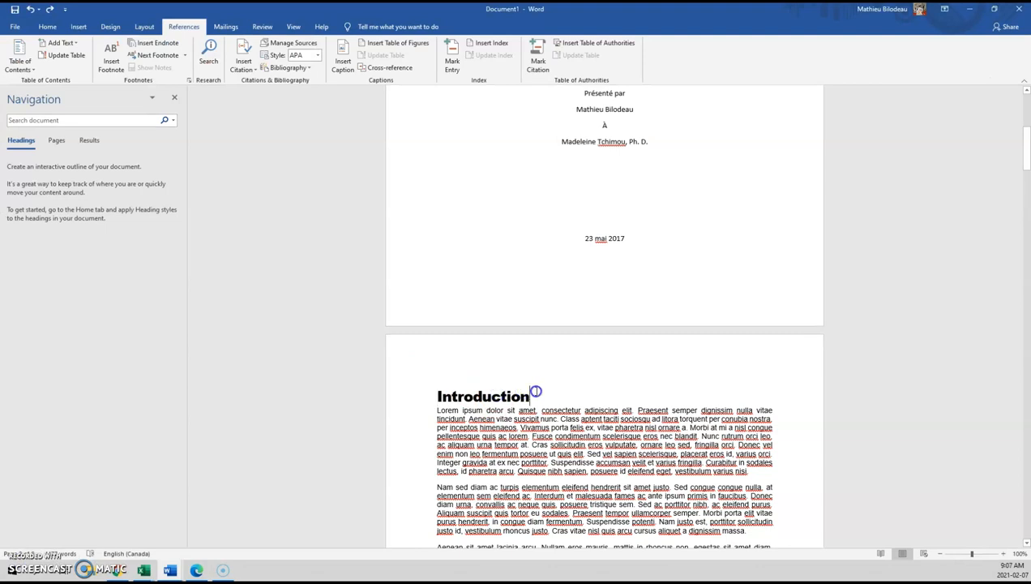
# Apply the Heading 1 style to the Introduction heading and close the Navigation pane
pyautogui.moveTo(540, 393); pyautogui.dragTo(423, 386)
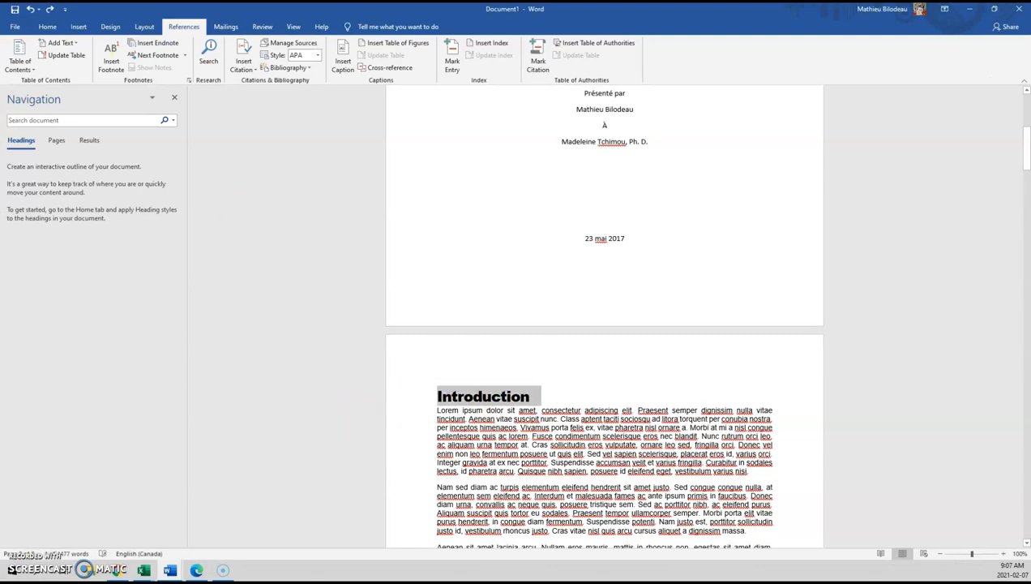
pyautogui.click(46, 25)
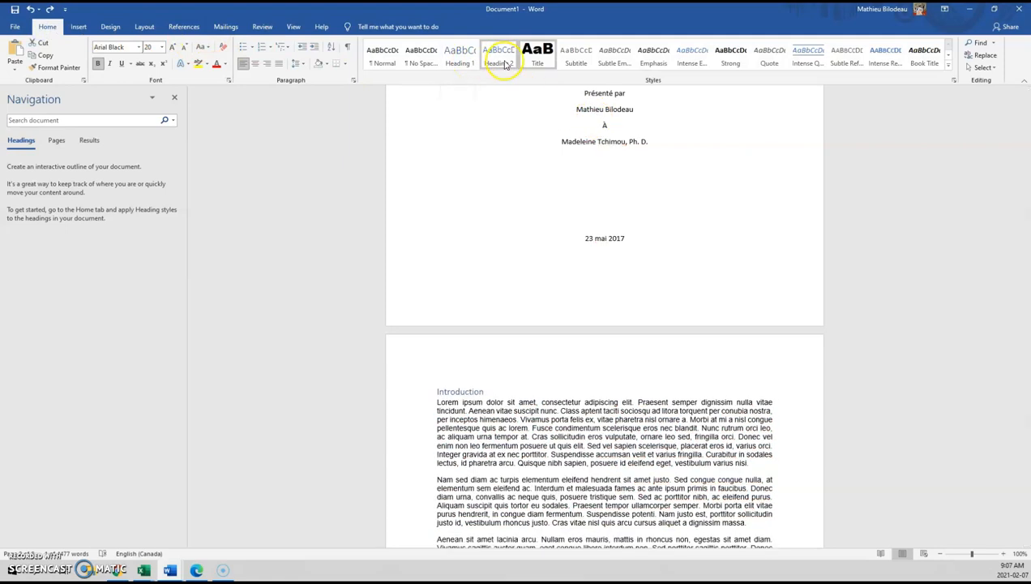
pyautogui.click(949, 56)
pyautogui.click(949, 47)
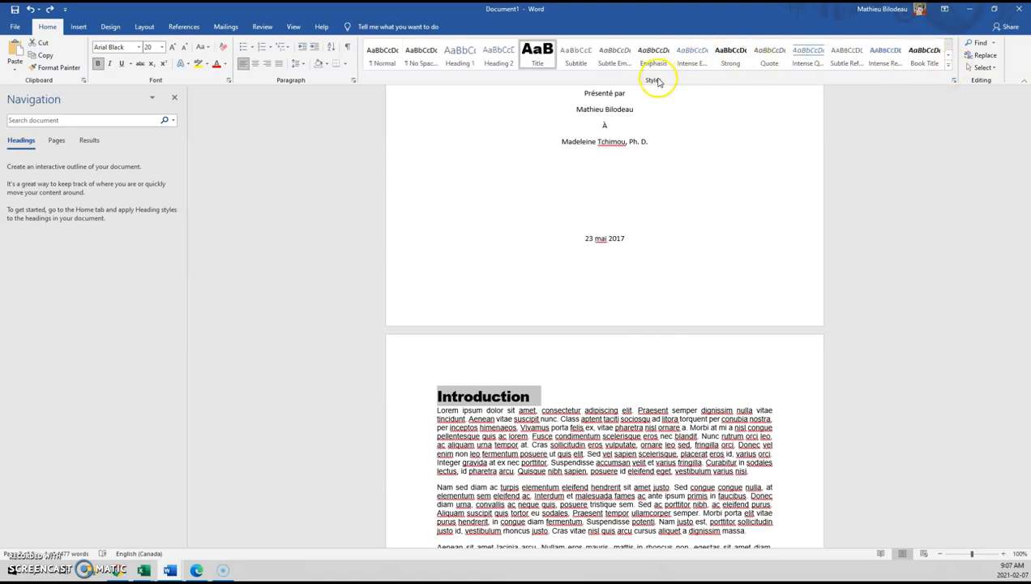
pyautogui.click(461, 54)
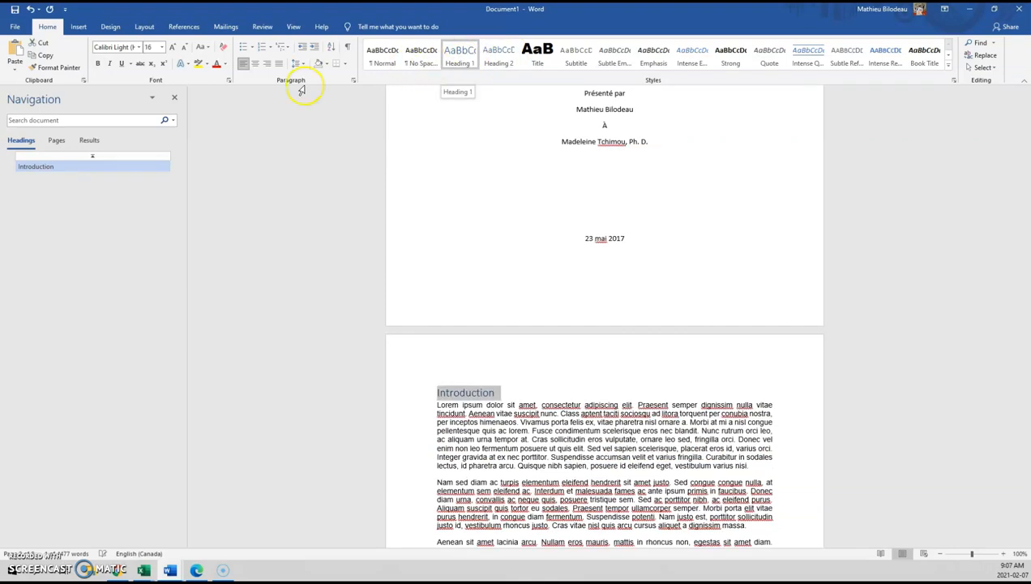
pyautogui.click(174, 97)
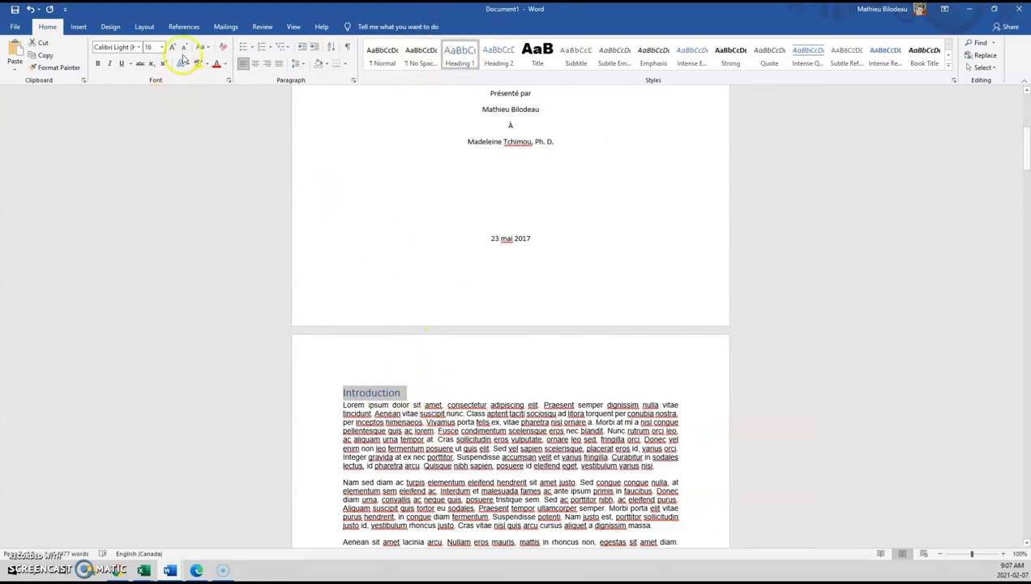
# Set the Introduction heading's font to Arial Black at size 18
pyautogui.click(141, 48)
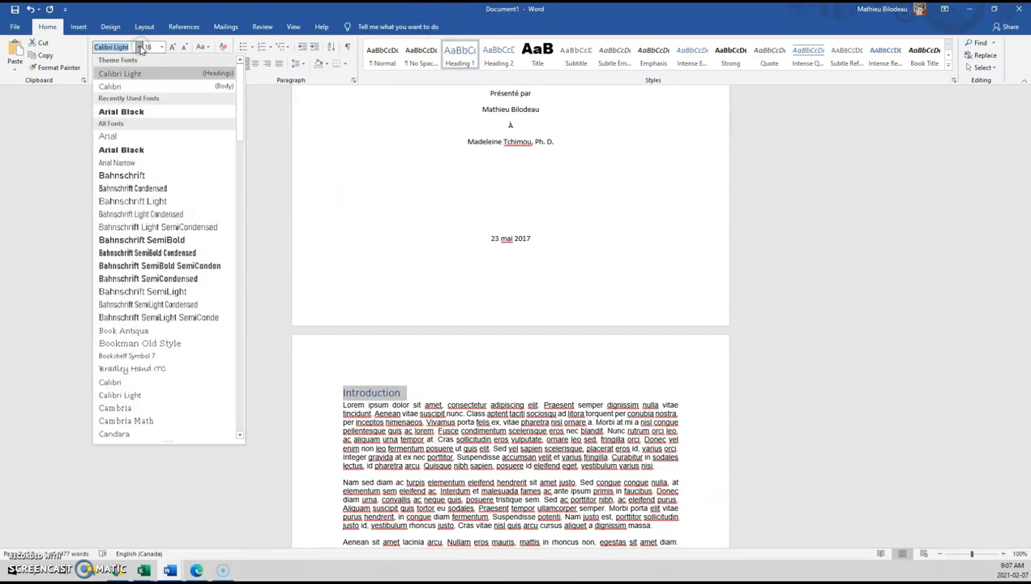
pyautogui.click(133, 111)
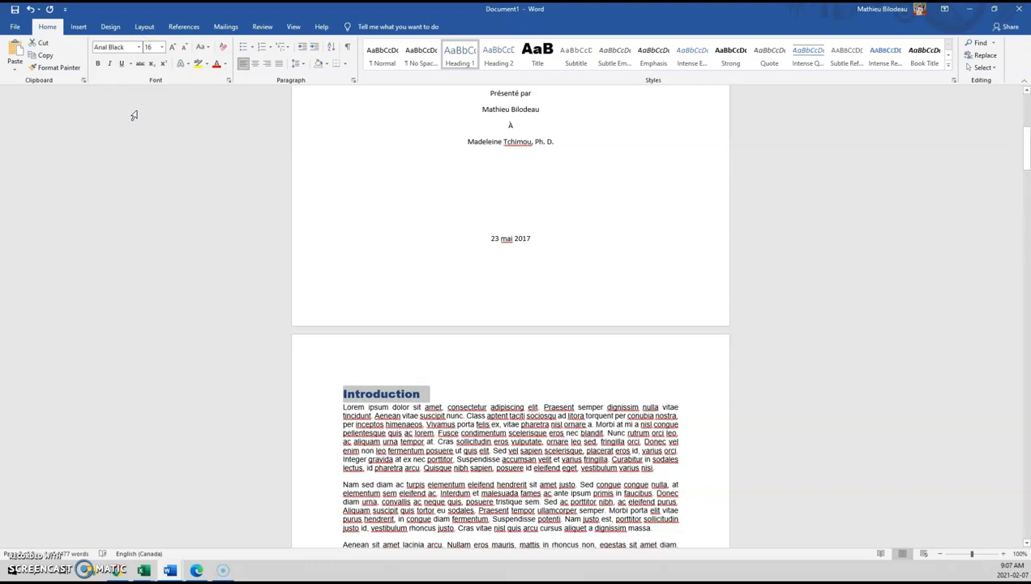
pyautogui.click(161, 47)
pyautogui.click(154, 132)
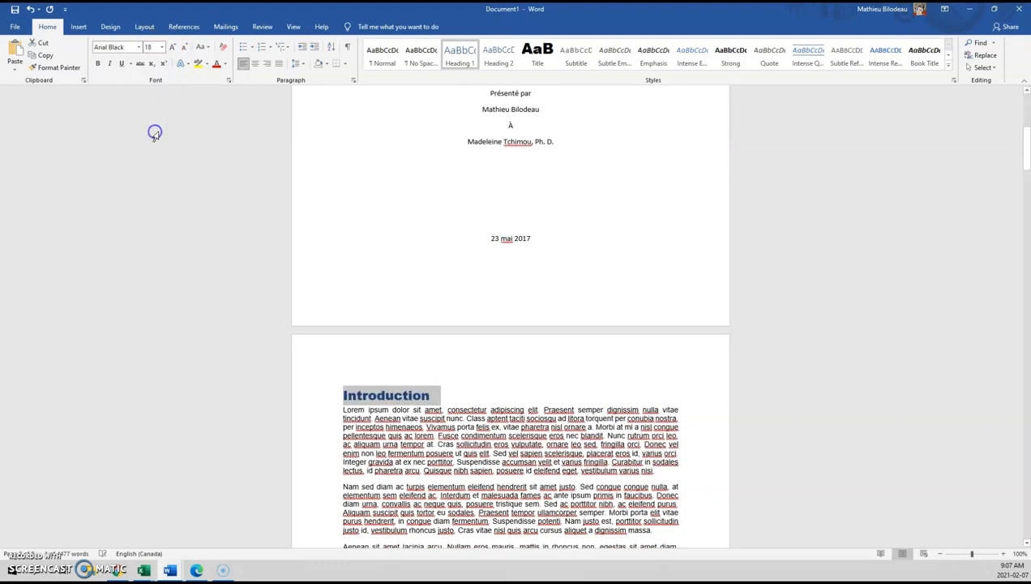
# Add a "Sous-titre 1" subheading in the Heading 2 style below the first body paragraph
pyautogui.scroll(-3, 414, 230)
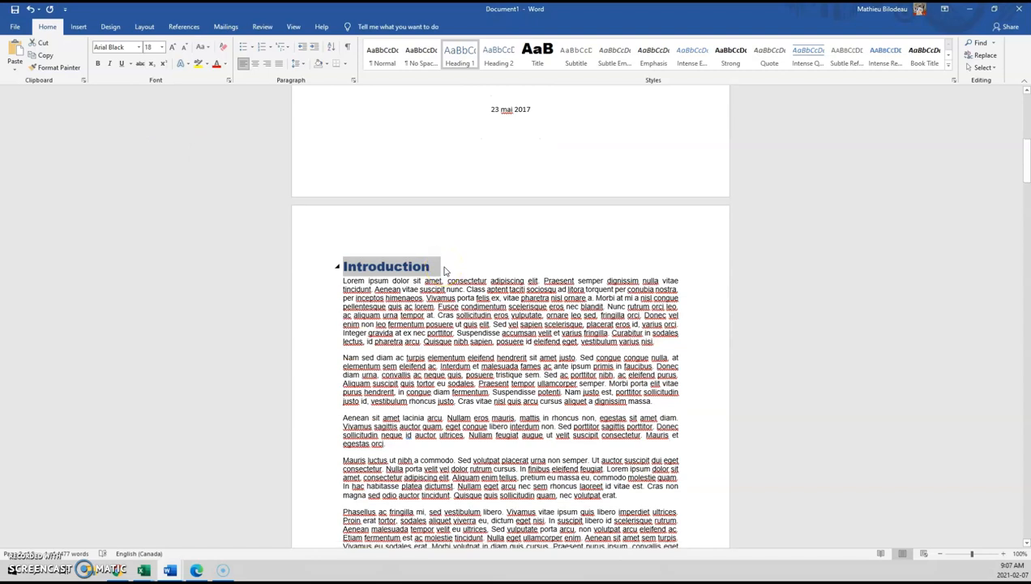
pyautogui.click(350, 350)
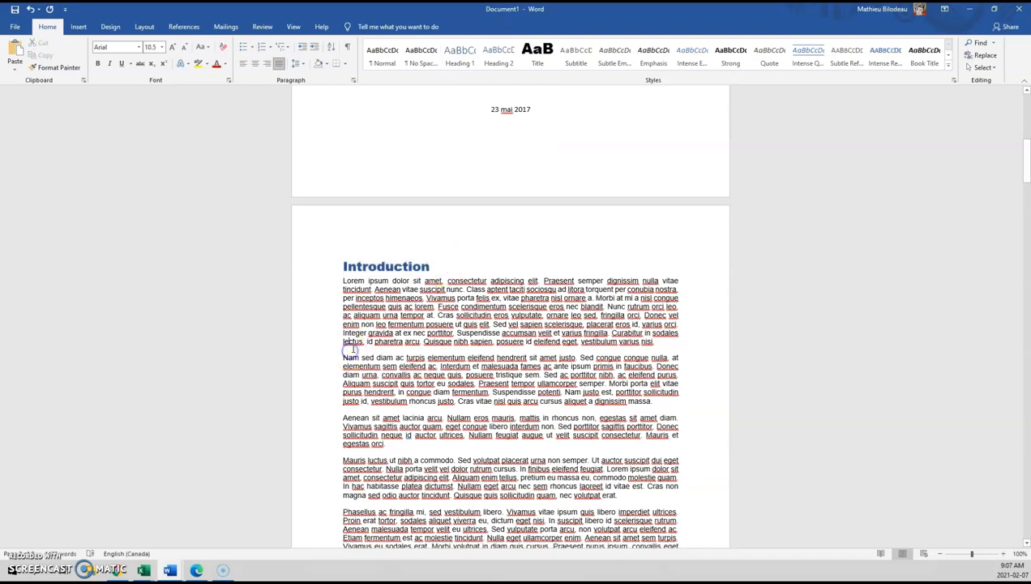
pyautogui.click(663, 341)
pyautogui.press('Return')
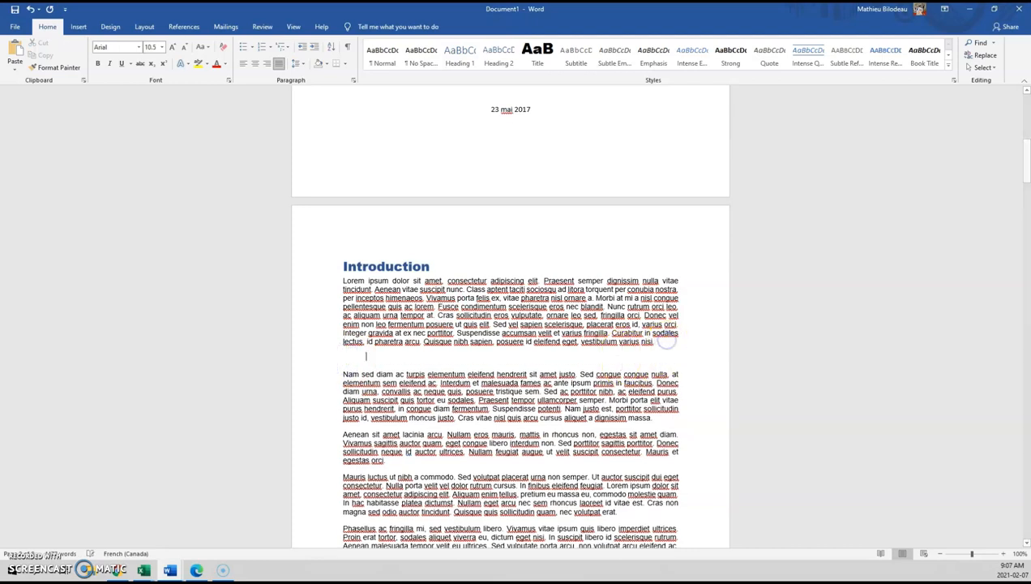
pyautogui.click(498, 56)
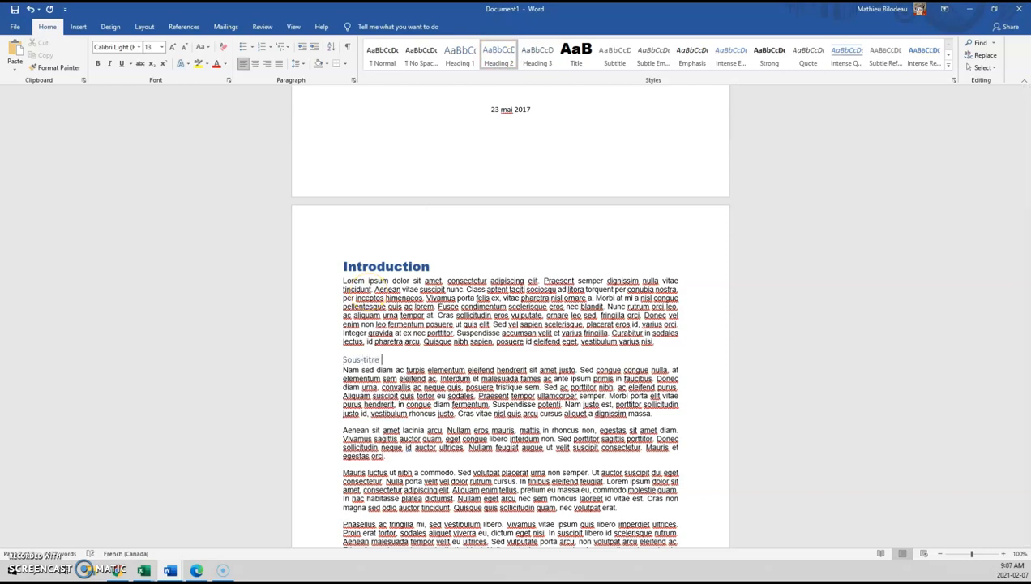
# Add a "Sous-titre 2" subheading in the Heading 2 style below the paragraph starting "Aenean sit amet"
pyautogui.click(411, 461)
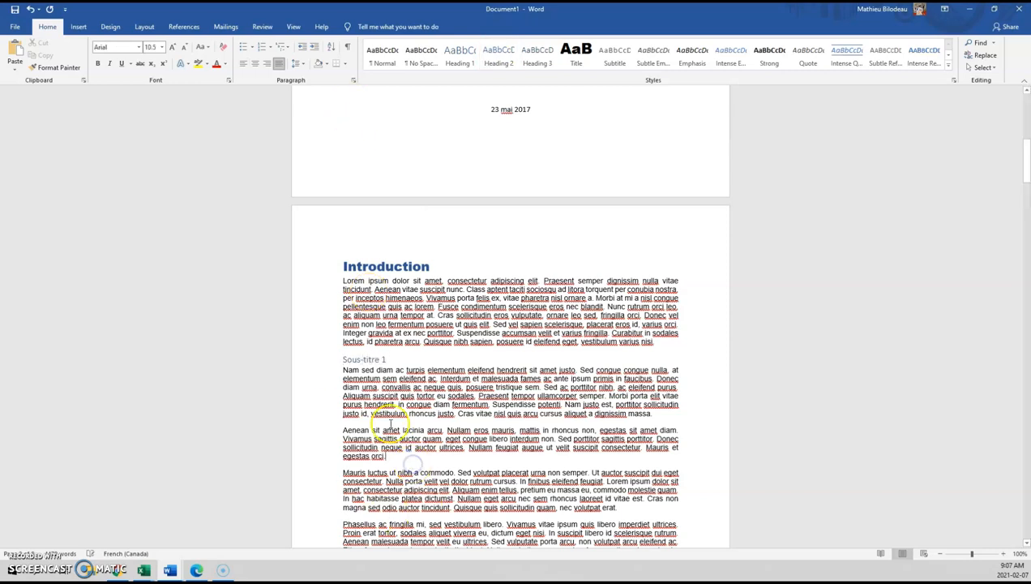
pyautogui.press('Return')
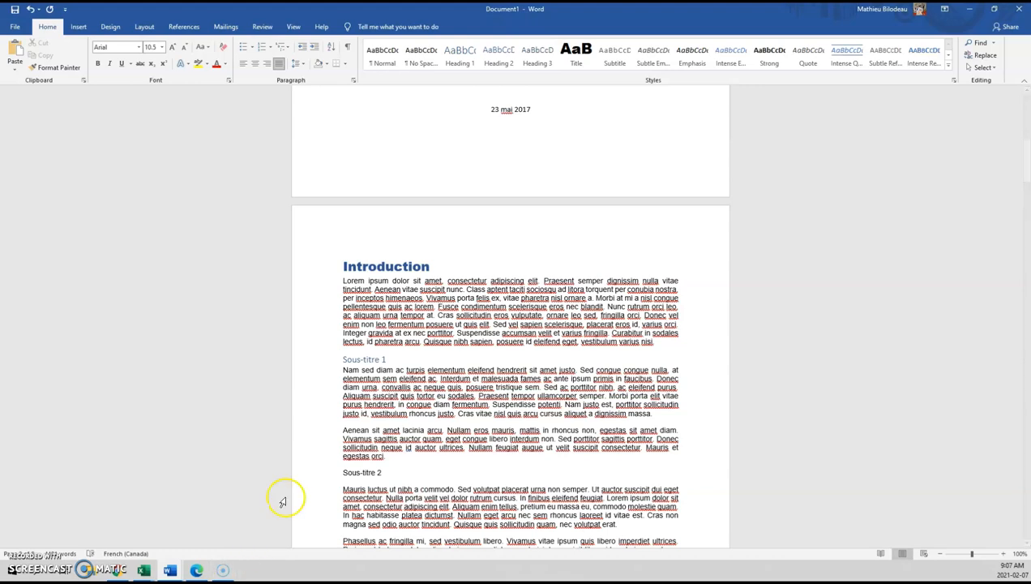
pyautogui.moveTo(398, 473); pyautogui.dragTo(316, 467)
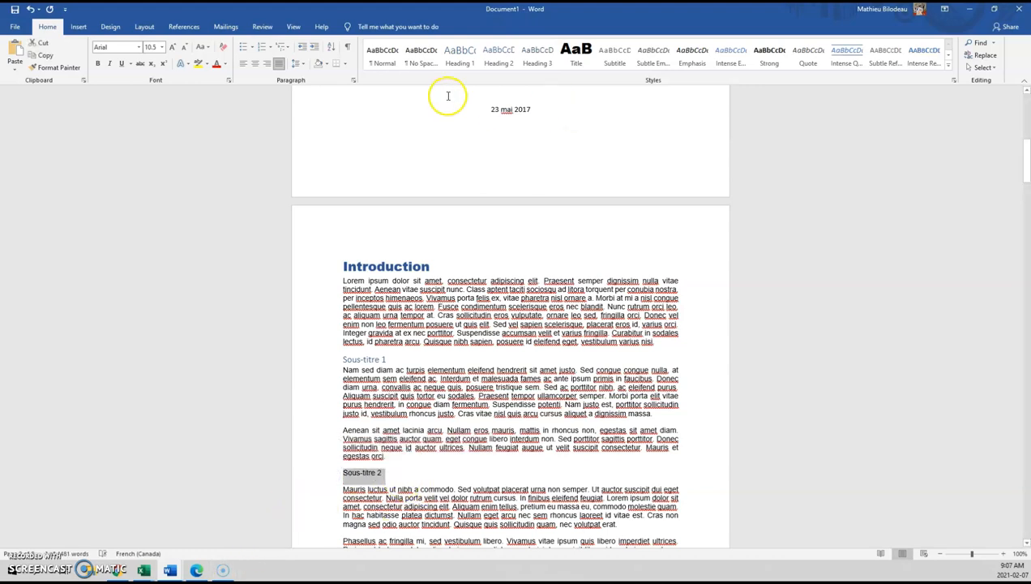
pyautogui.click(497, 56)
# Add a "Sous-sous-titre 1" subheading in the Heading 3 style below the paragraph starting "Phasellus ac fringilla"
pyautogui.scroll(-5, 519, 239)
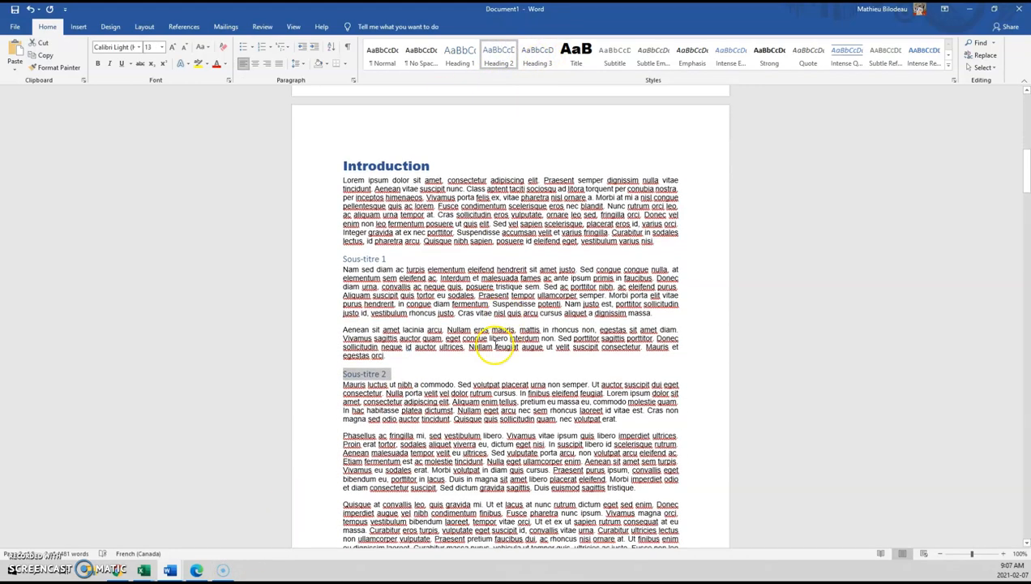
pyautogui.click(667, 381)
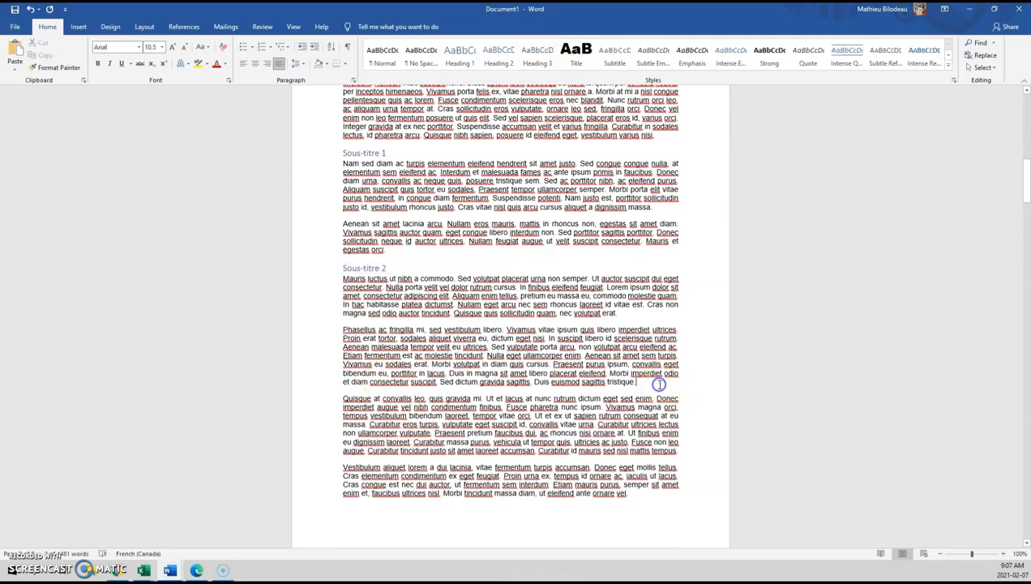
pyautogui.press('Return')
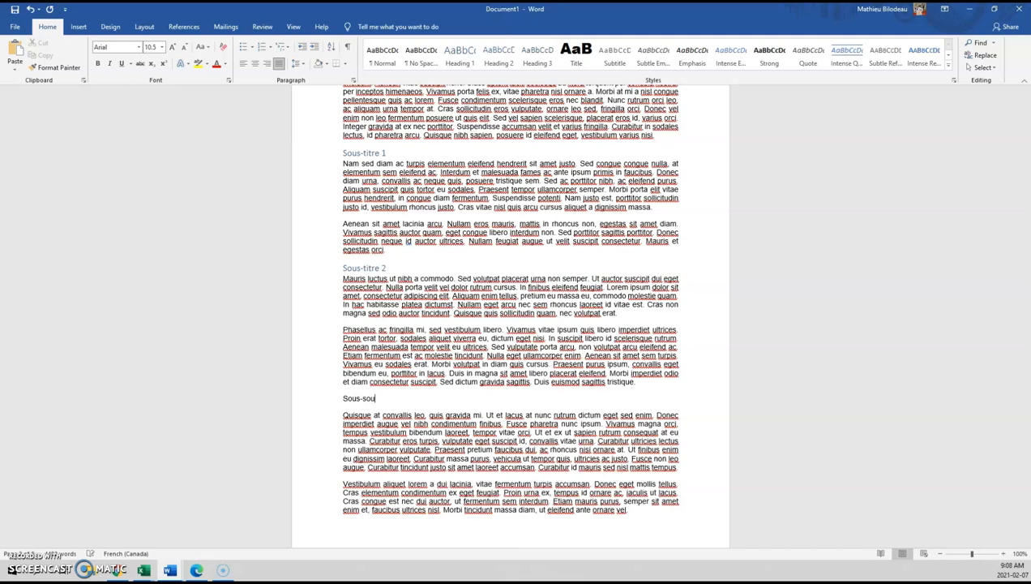
pyautogui.write('Sous-sous-titre 1')
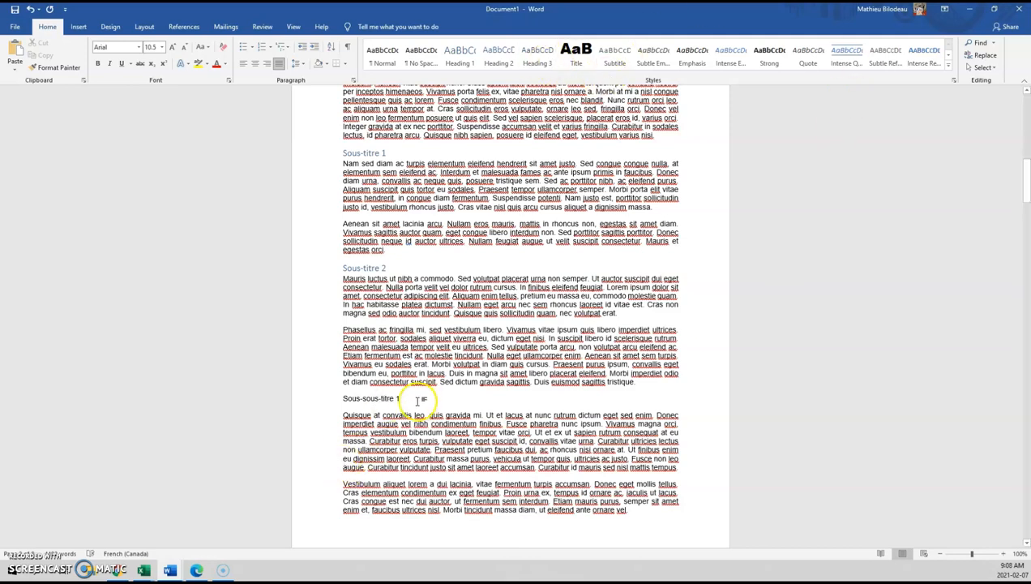
pyautogui.moveTo(421, 399); pyautogui.dragTo(334, 398)
pyautogui.click(538, 54)
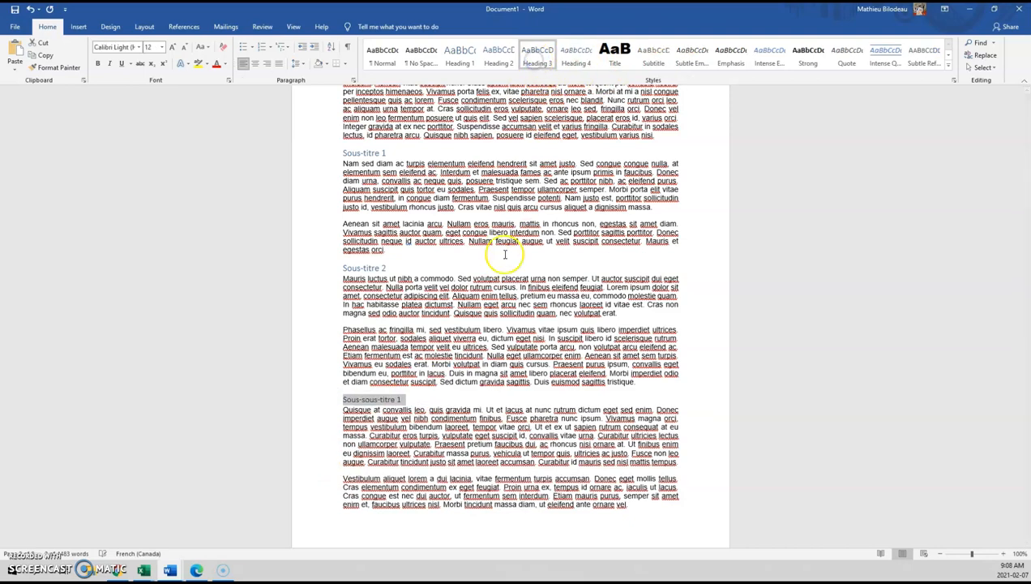
# Make the "Sous-titre 1" subheading bold and update the Heading 2 style to match it
pyautogui.scroll(-2, 448, 394)
pyautogui.scroll(1, 456, 391)
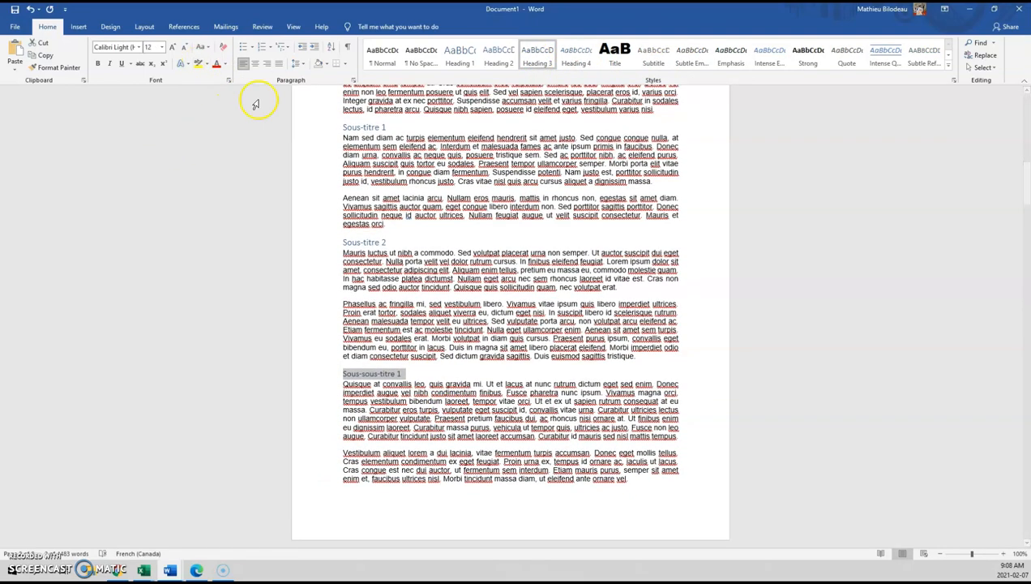
pyautogui.scroll(5, 403, 271)
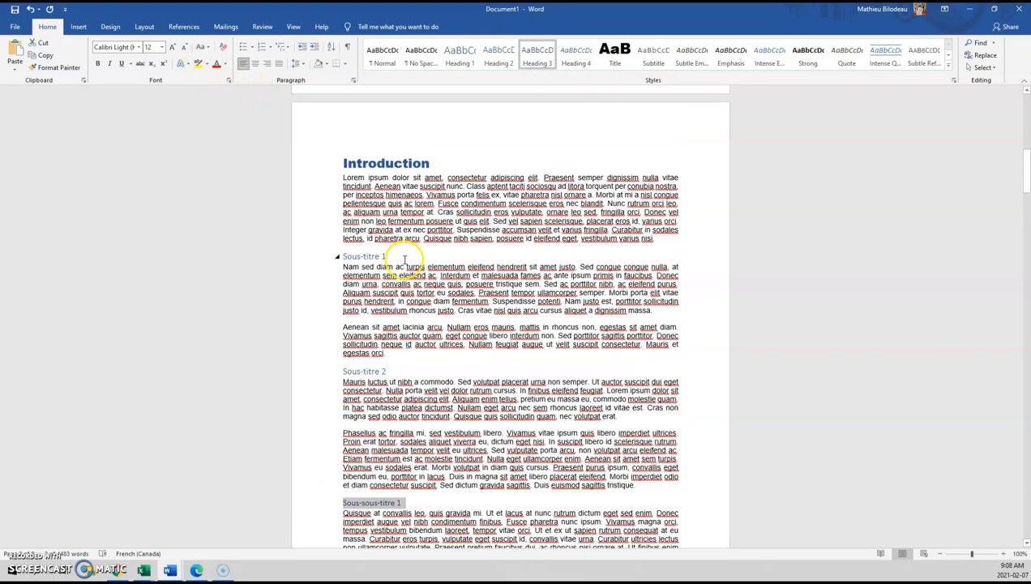
pyautogui.moveTo(399, 258); pyautogui.dragTo(333, 256)
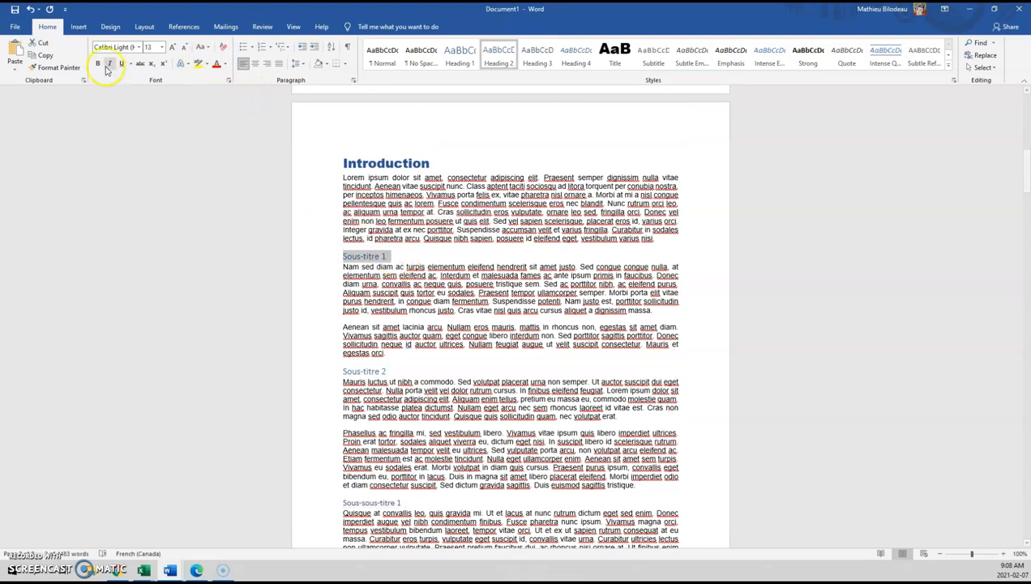
pyautogui.rightClick(491, 55)
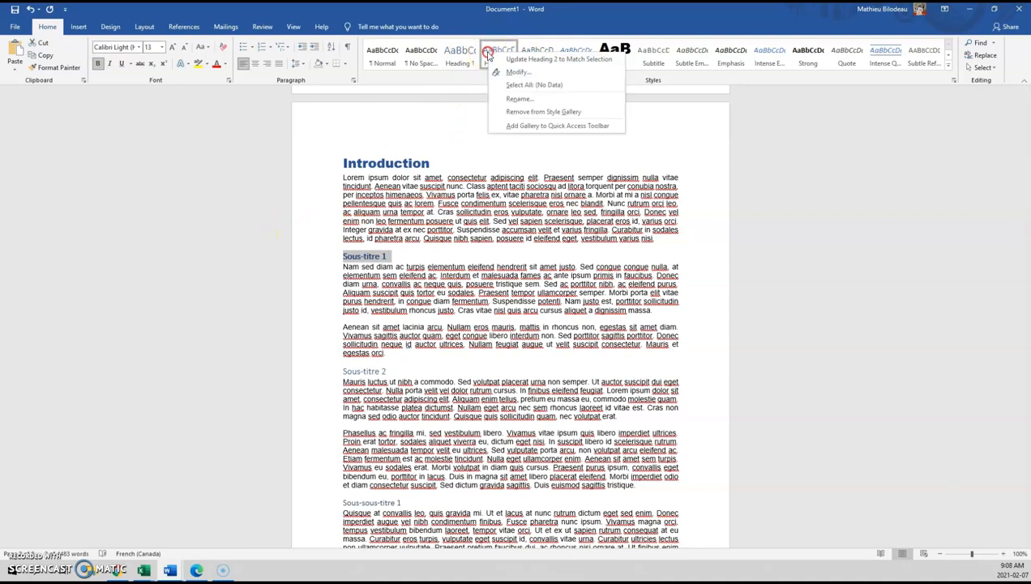
pyautogui.click(532, 58)
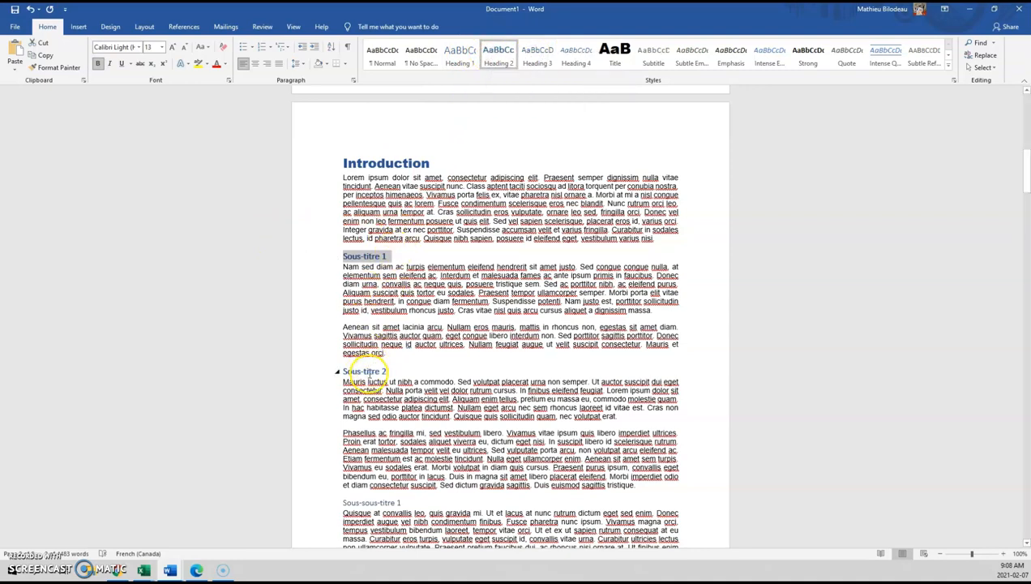
# Place the insertion point at the end of the body paragraph starting "Aliquam tincidunt ipsum"
pyautogui.scroll(-12, 414, 397)
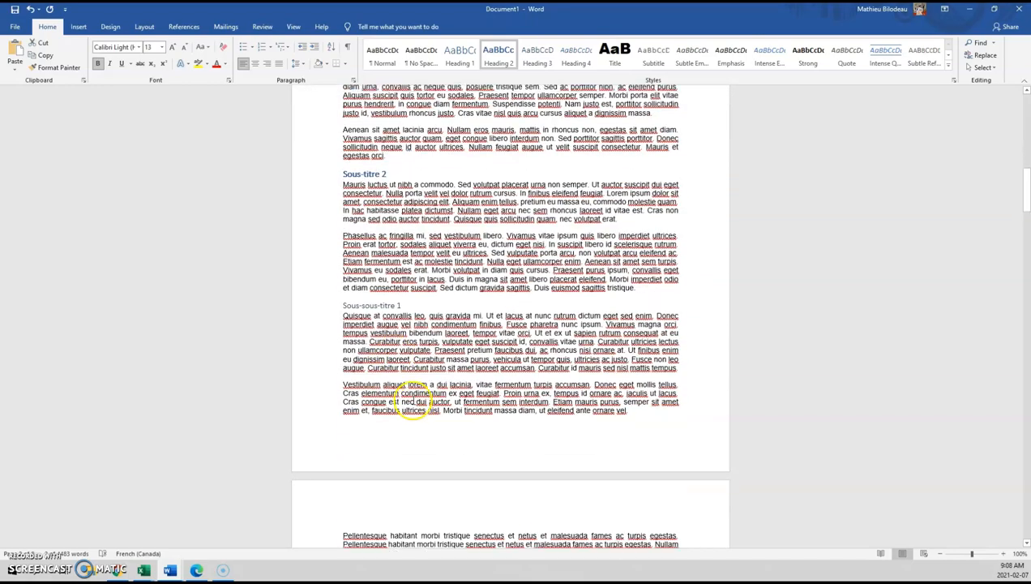
pyautogui.scroll(-5, 414, 397)
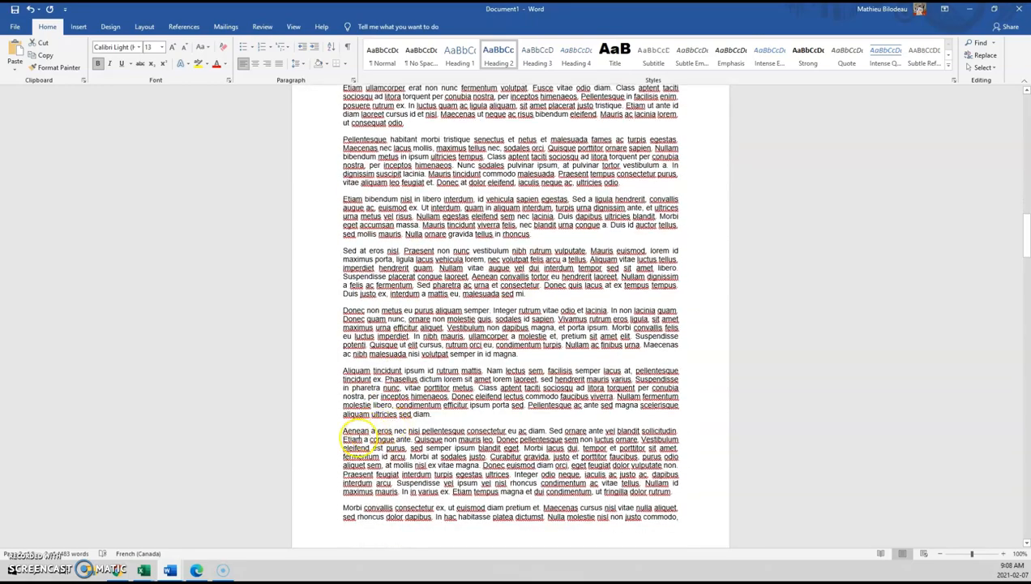
pyautogui.click(357, 429)
pyautogui.click(450, 411)
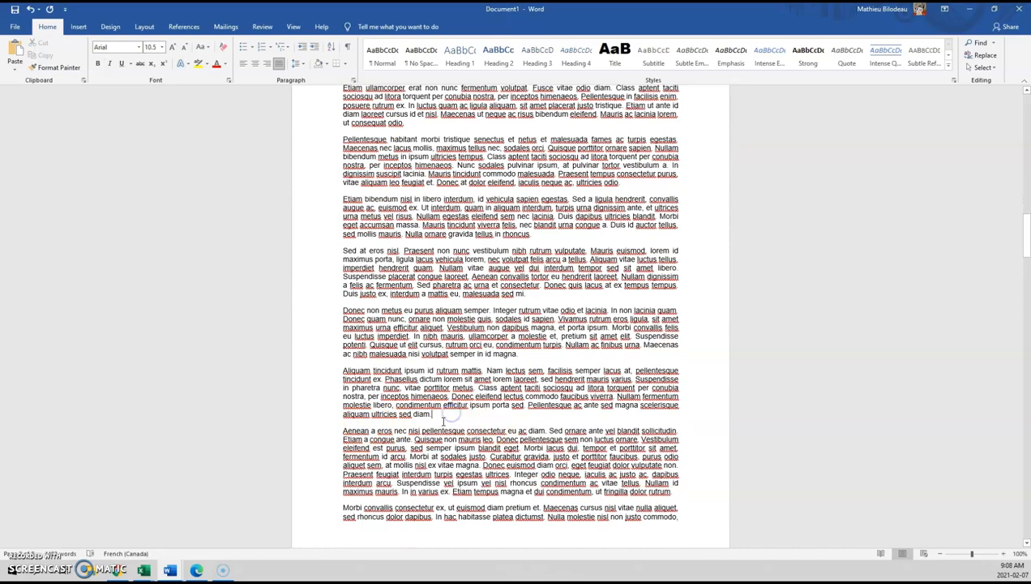
# Try pushing the paragraph starting "Aenean a eros" onto the next page with blank lines, and remove those lines
pyautogui.press('Return')
pyautogui.press('Return')
pyautogui.press('Return')
pyautogui.press('Return')
pyautogui.press('Return')
pyautogui.scroll(-3, 459, 440)
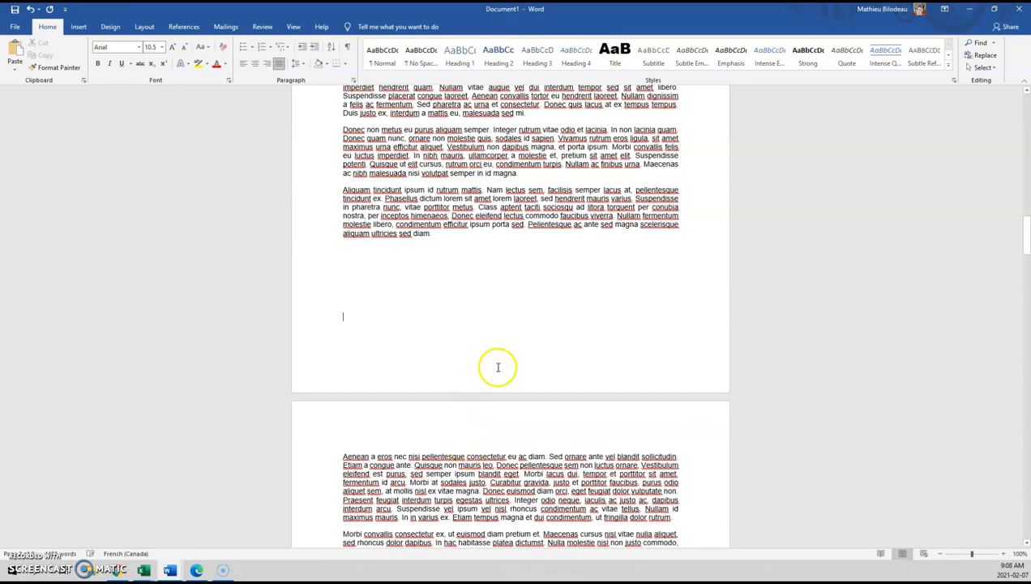
pyautogui.press('BackSpace')
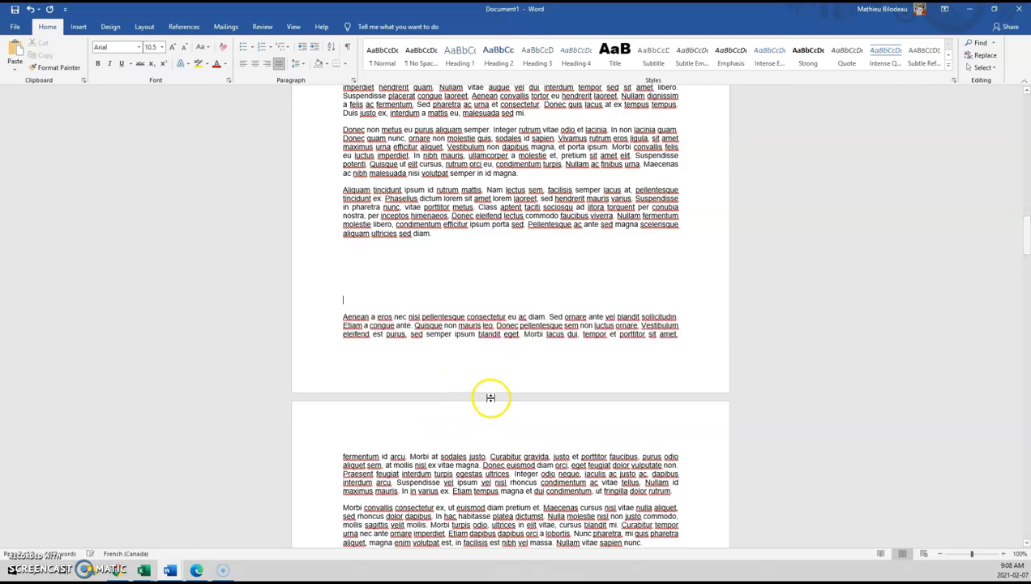
pyautogui.press('BackSpace')
pyautogui.press('BackSpace')
pyautogui.press('BackSpace')
pyautogui.press('BackSpace')
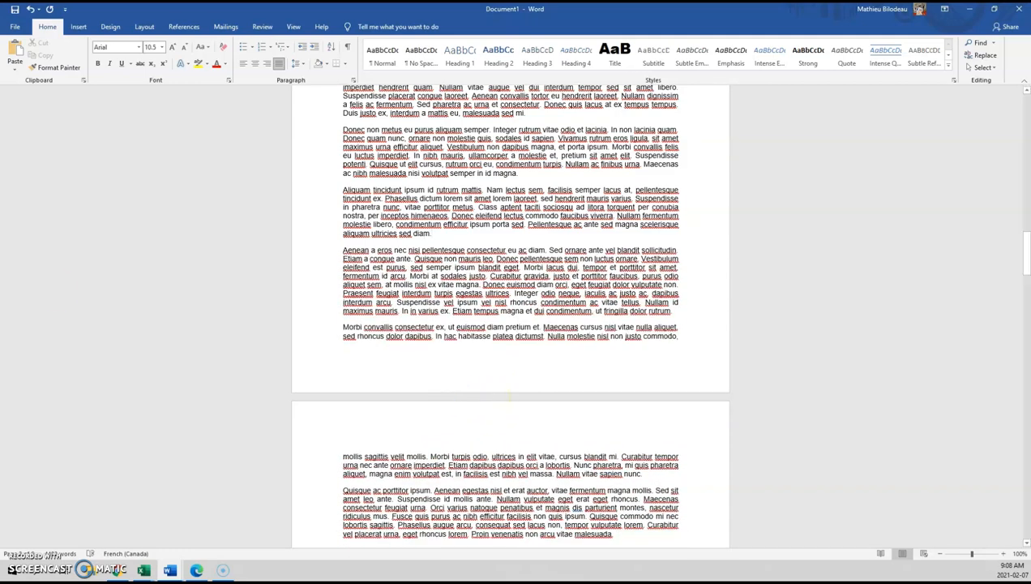
# Insert a page break between the paragraphs starting "Aliquam tincidunt ipsum" and "Aenean a eros"
pyautogui.click(79, 27)
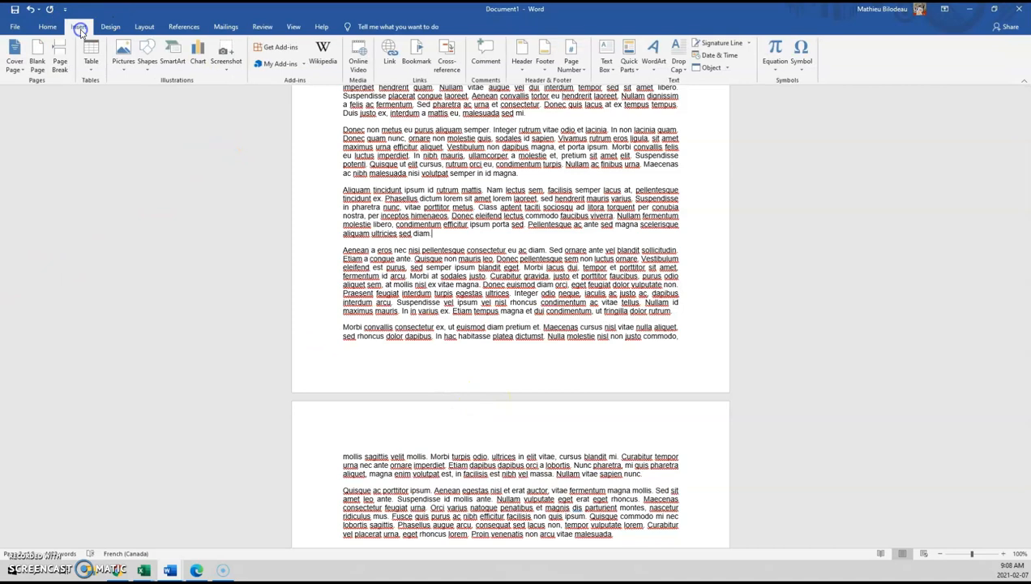
pyautogui.click(61, 71)
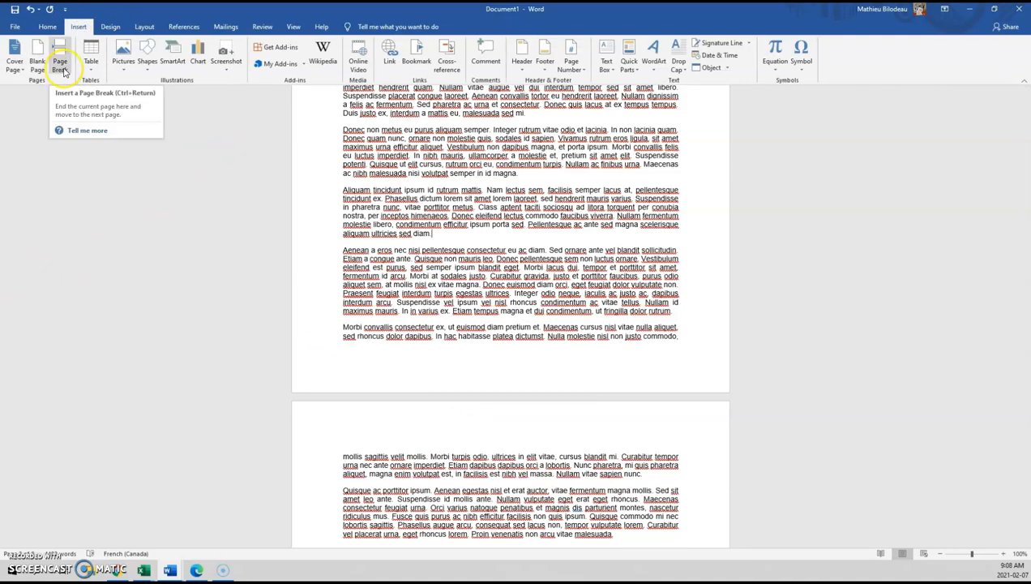
pyautogui.click(64, 72)
pyautogui.click(231, 173)
pyautogui.press('Delete')
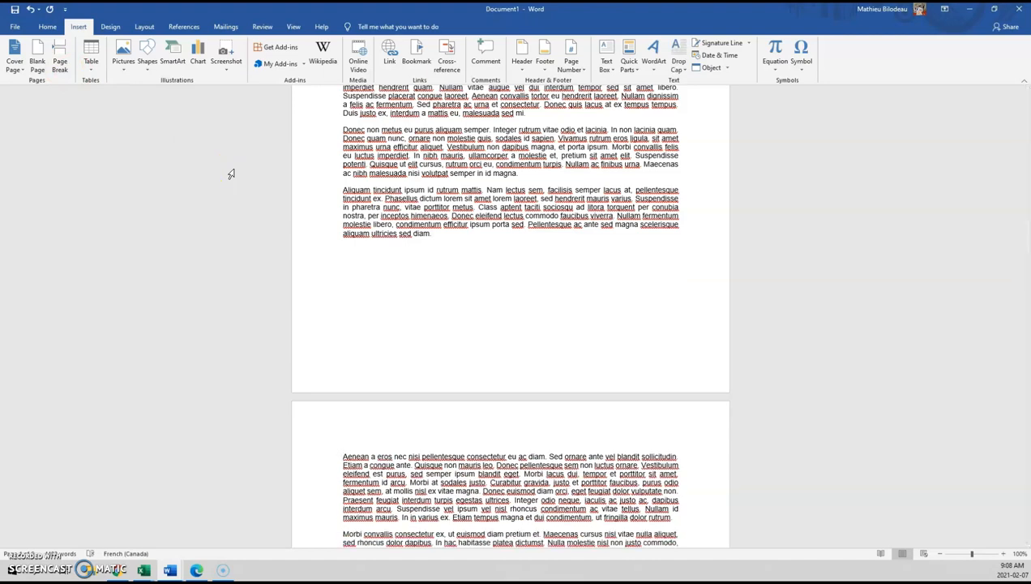
# Add a "Théorie" title in the Heading 1 style above the paragraph starting "Aenean a eros"
pyautogui.click(449, 191)
pyautogui.press('Return')
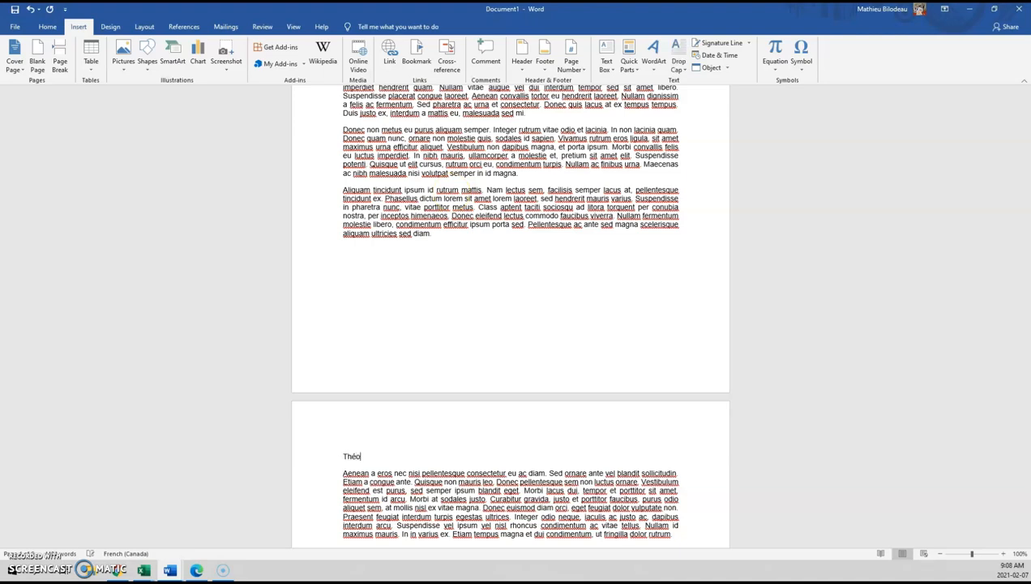
pyautogui.tripleClick(358, 456)
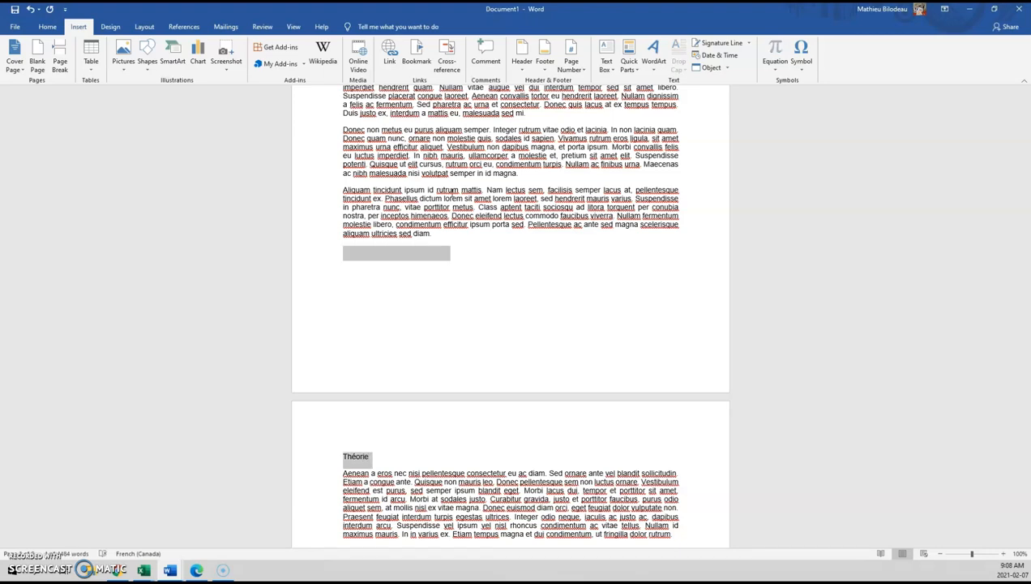
pyautogui.click(447, 253)
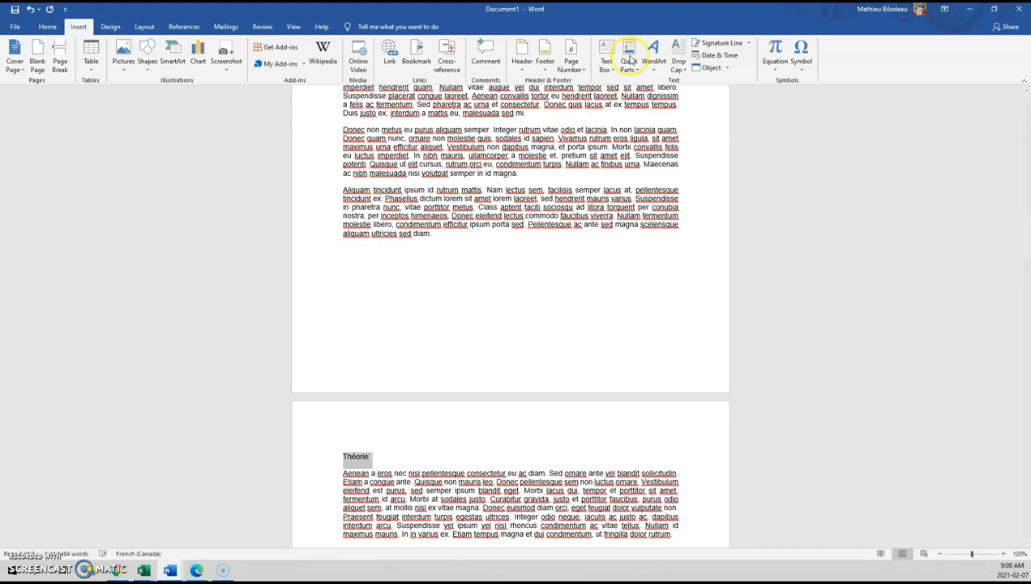
pyautogui.click(47, 26)
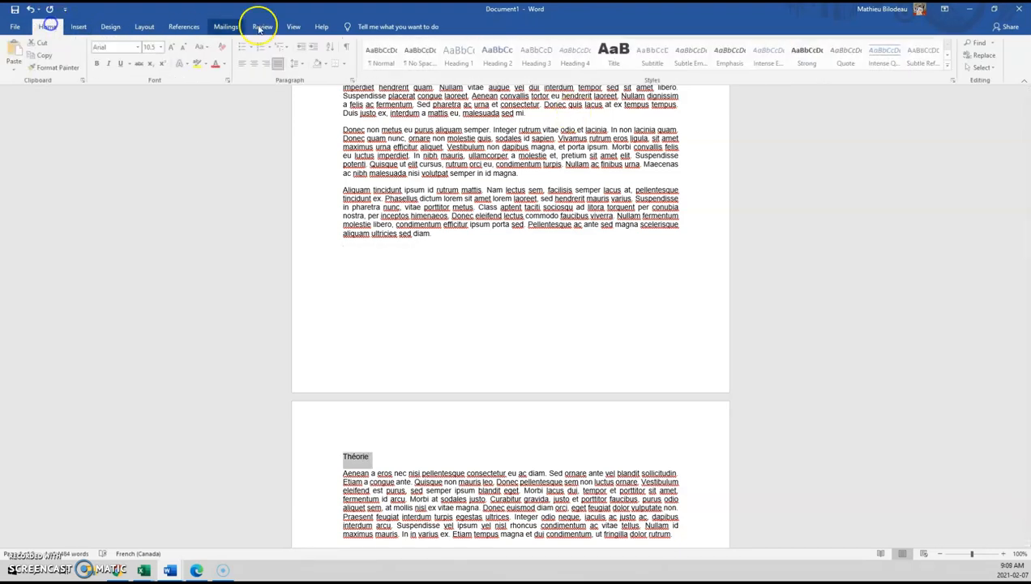
pyautogui.click(462, 57)
# Update the Heading 1 style to match the formatting of the "Introduction" title
pyautogui.scroll(-1, 474, 145)
pyautogui.scroll(15, 451, 146)
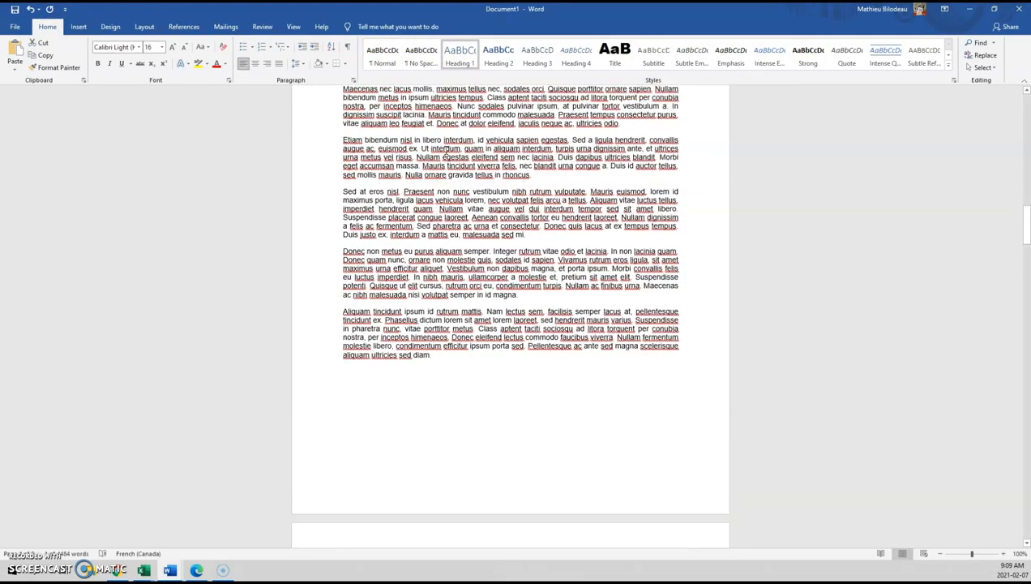
pyautogui.scroll(20, 452, 147)
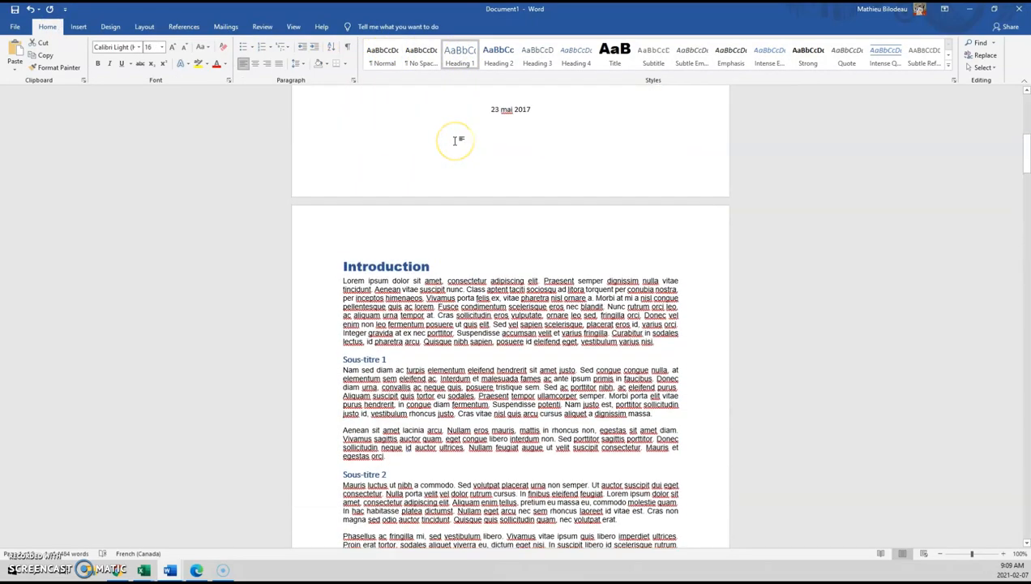
pyautogui.click(423, 267)
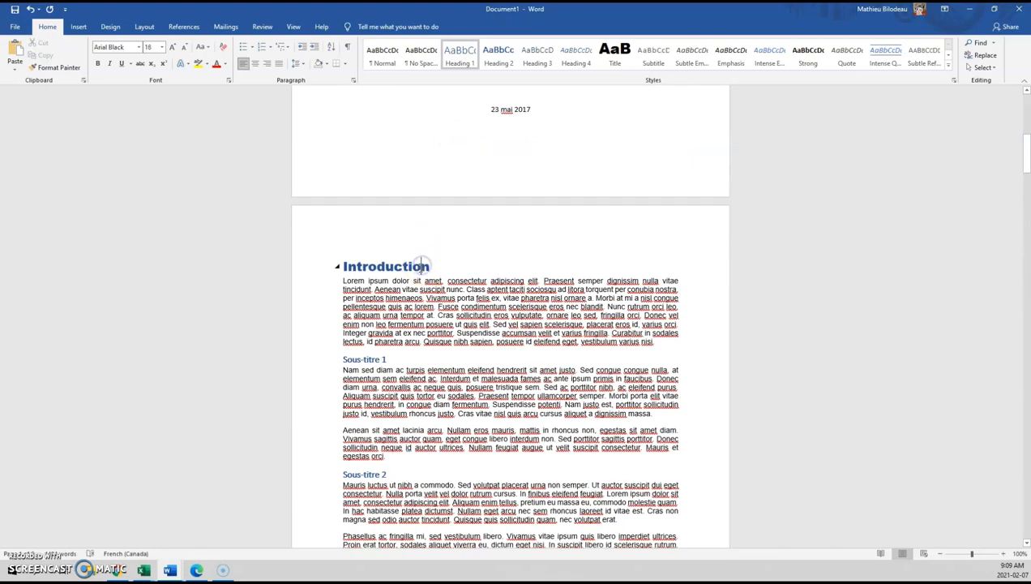
pyautogui.moveTo(433, 267); pyautogui.dragTo(346, 262)
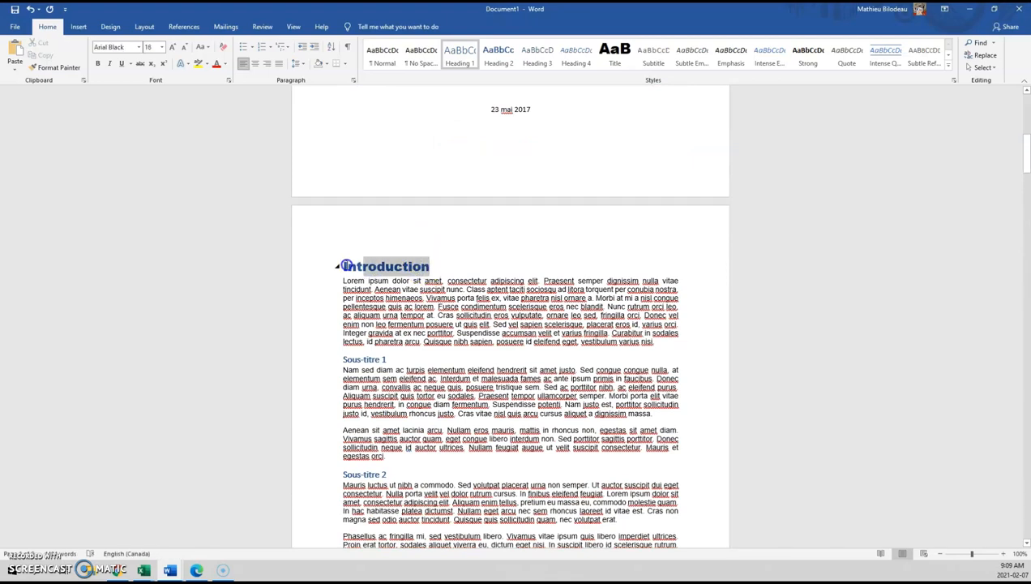
pyautogui.rightClick(461, 56)
pyautogui.click(497, 63)
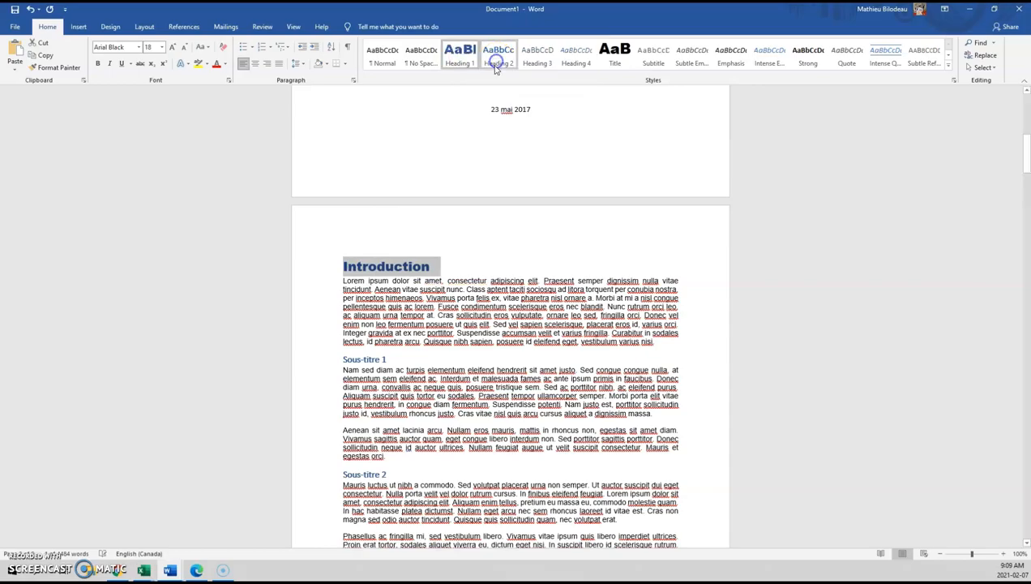
# Insert a page break after the paragraph starting "Curabitur sagittis fringilla" and add a "Données" title in Heading 1 on the new page
pyautogui.scroll(-15, 472, 154)
pyautogui.scroll(-15, 470, 172)
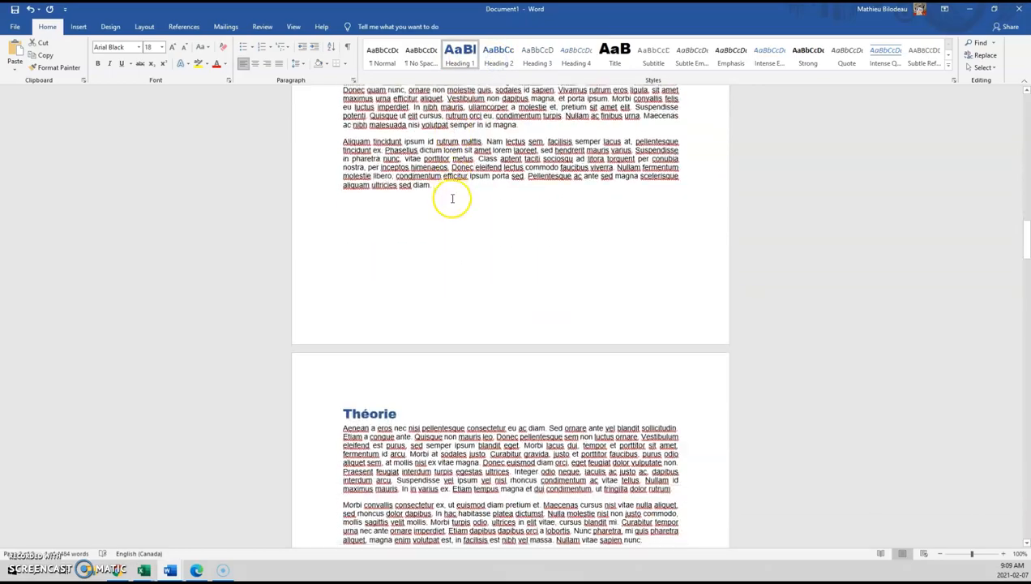
pyautogui.scroll(-4, 415, 297)
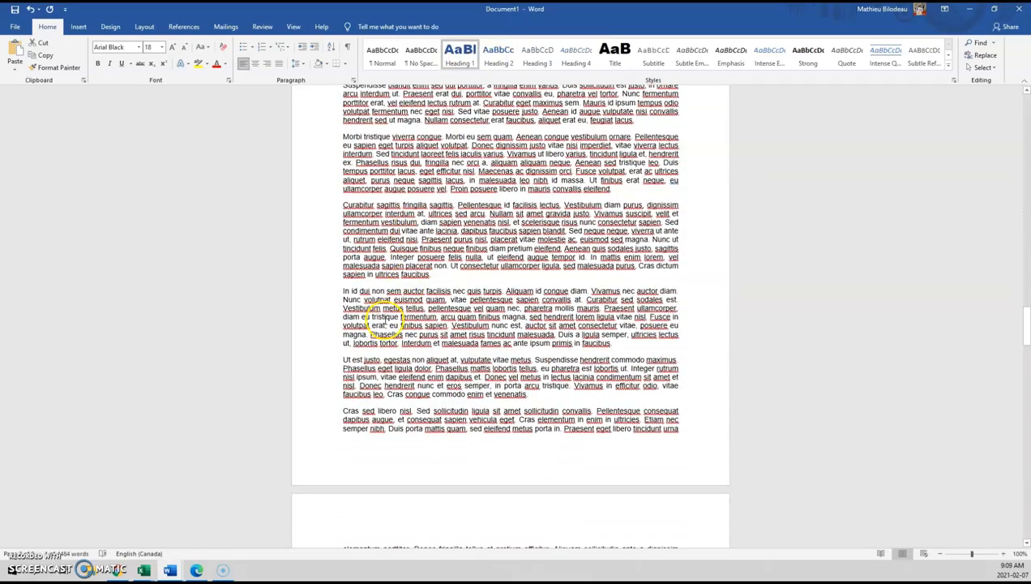
pyautogui.click(434, 279)
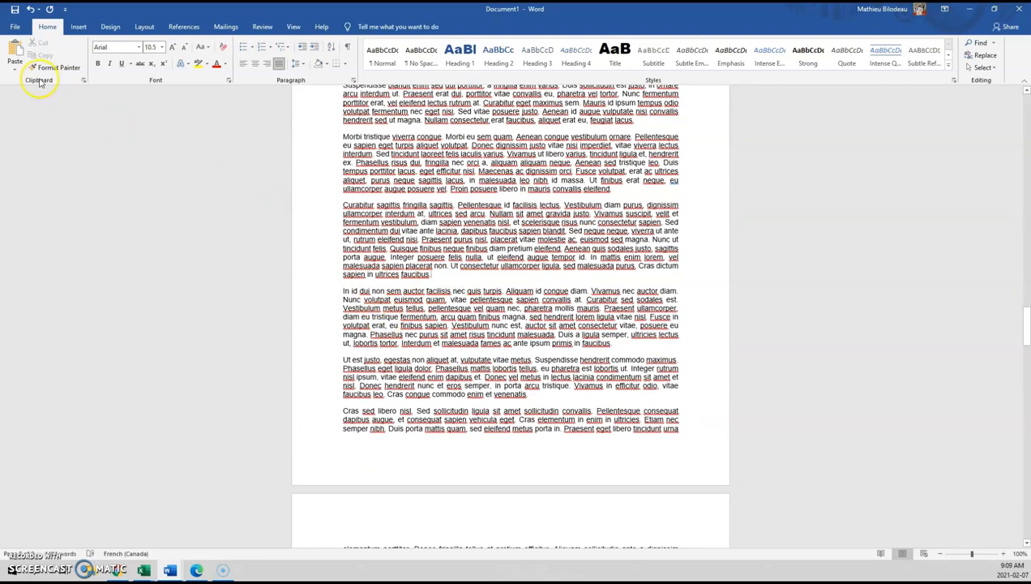
pyautogui.click(89, 31)
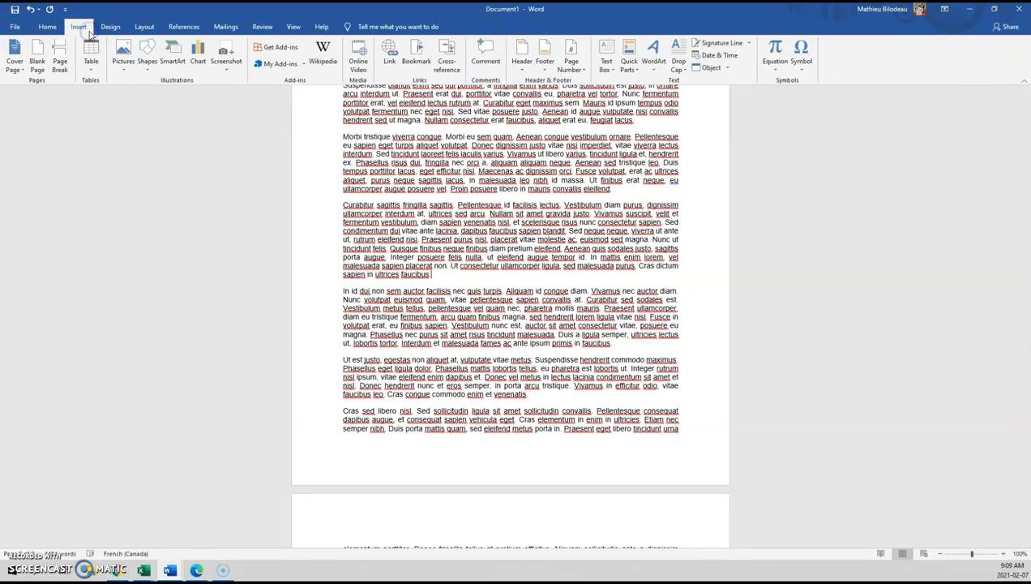
pyautogui.click(60, 65)
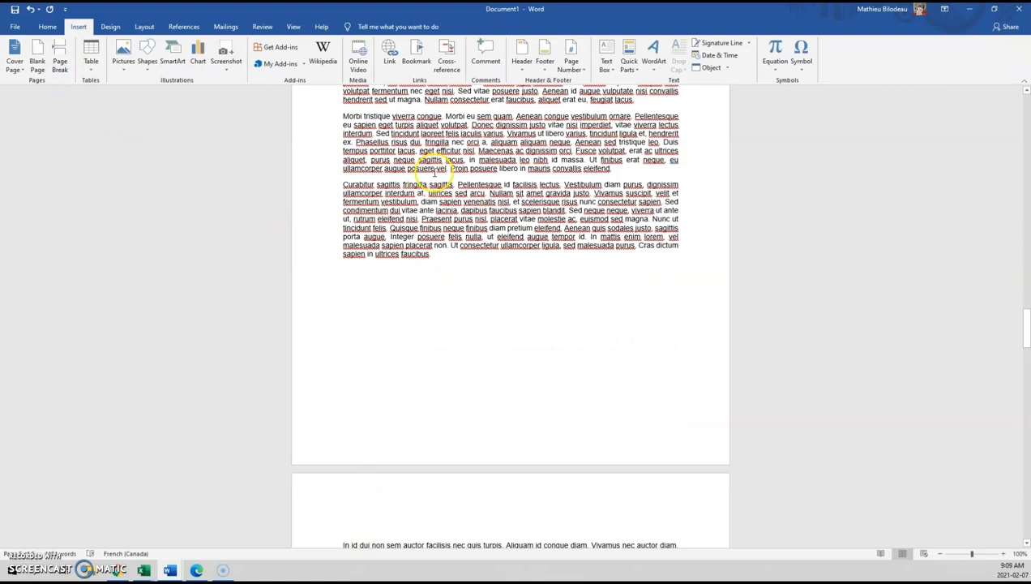
pyautogui.click(47, 26)
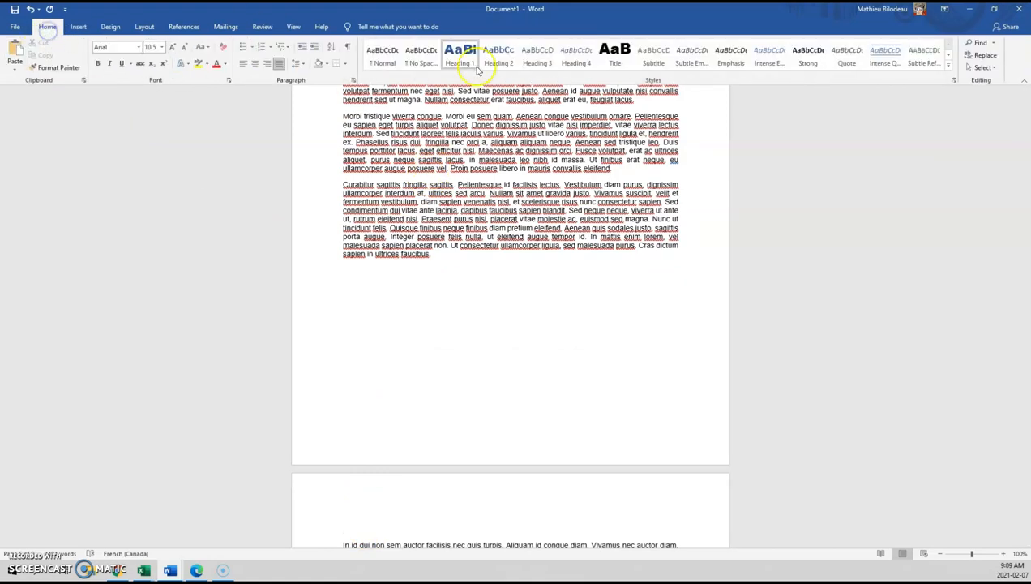
pyautogui.click(466, 60)
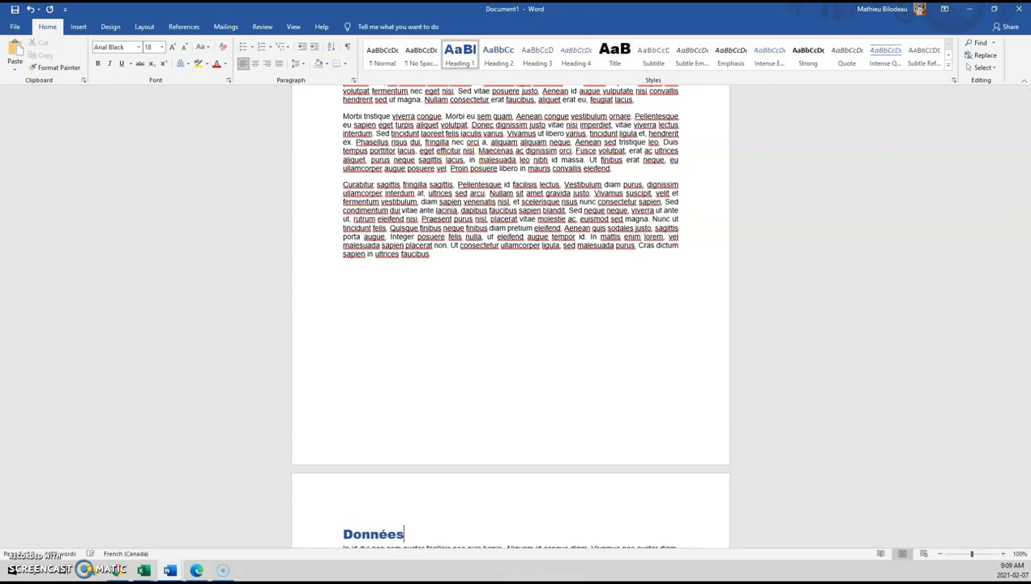
# Insert a page break after the paragraph starting "Morbi bibendum hendrerit"
pyautogui.scroll(-15, 702, 375)
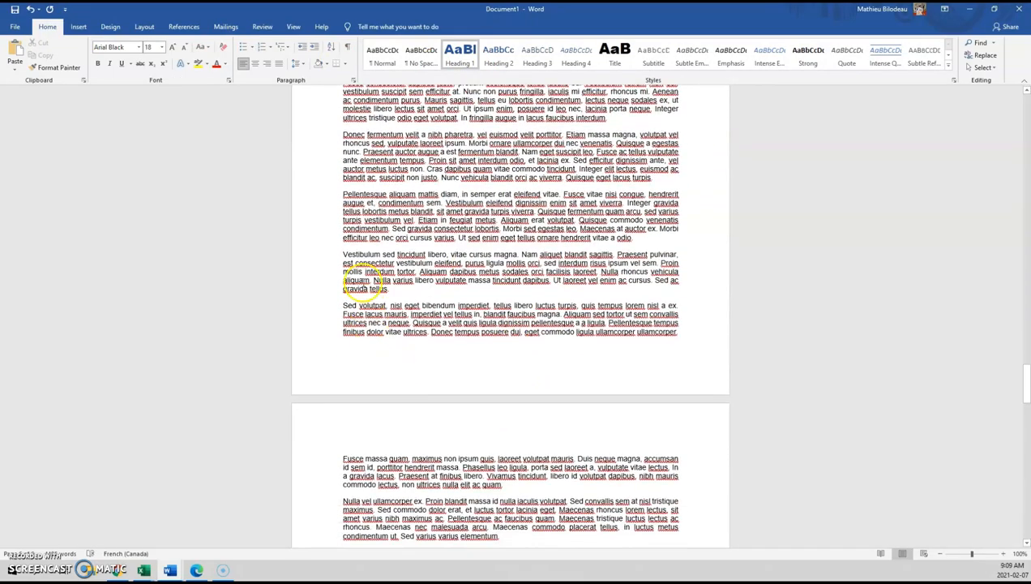
pyautogui.scroll(-15, 357, 279)
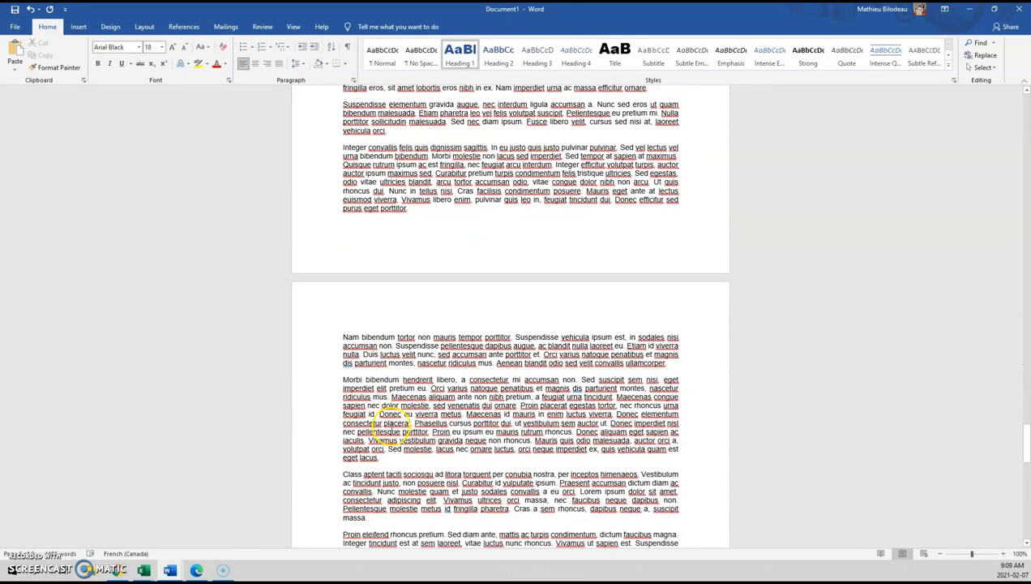
pyautogui.click(395, 462)
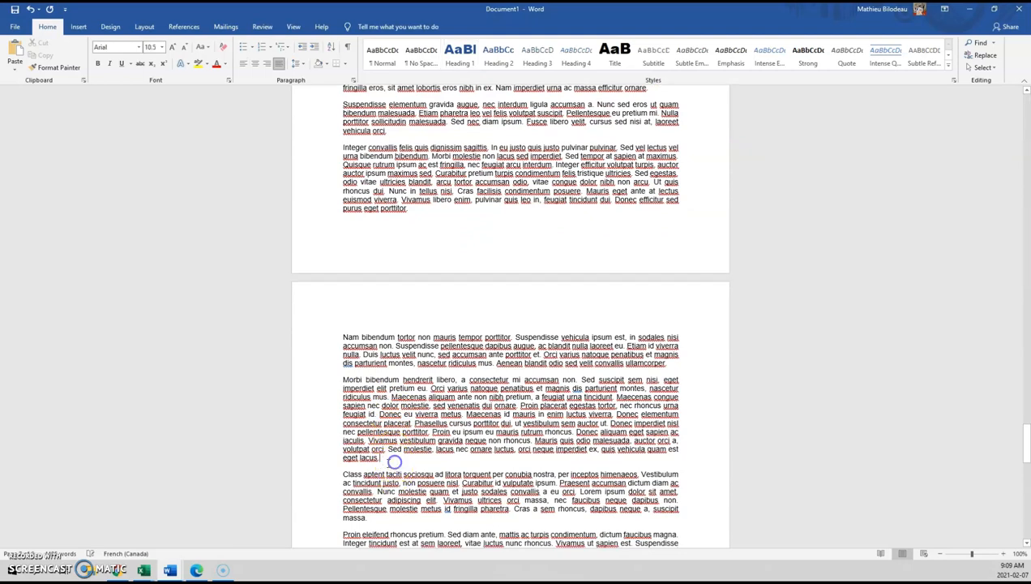
pyautogui.click(78, 27)
pyautogui.click(61, 61)
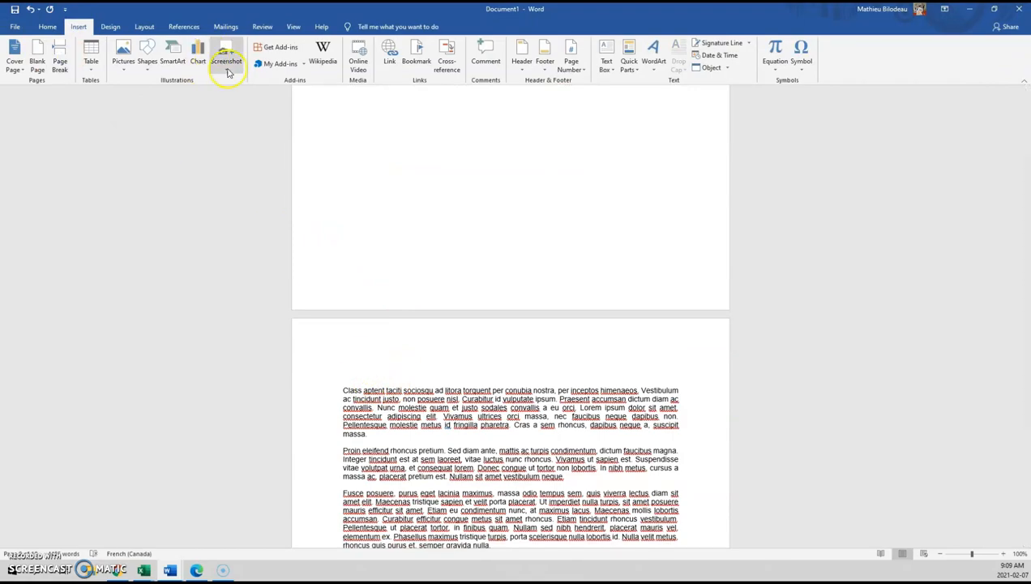
# Add a "Conclusion" title in the Heading 1 style above the paragraph starting "Class aptent taciti"
pyautogui.scroll(-10, 471, 357)
pyautogui.scroll(-11, 468, 349)
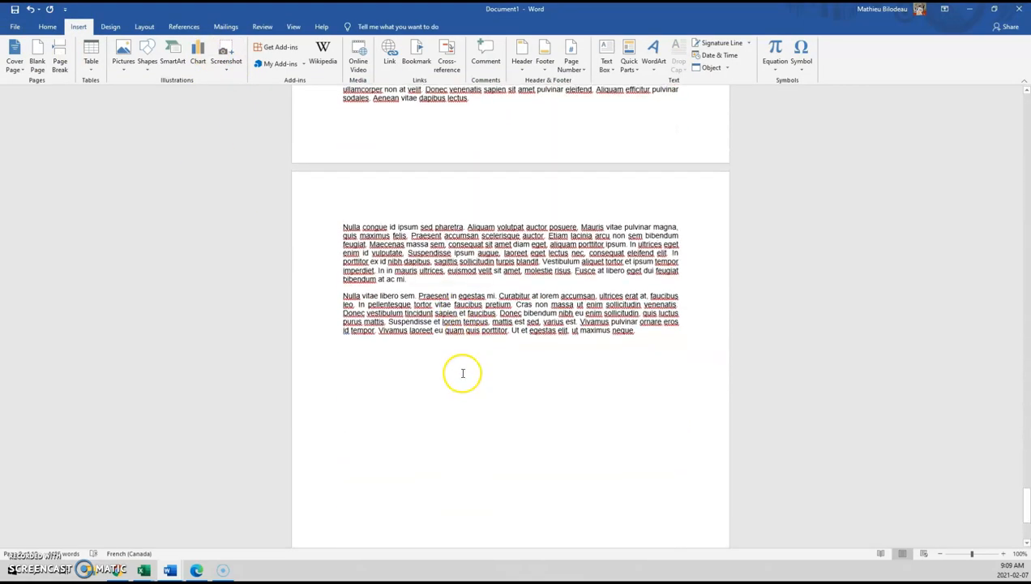
pyautogui.scroll(16, 462, 373)
pyautogui.scroll(1, 444, 350)
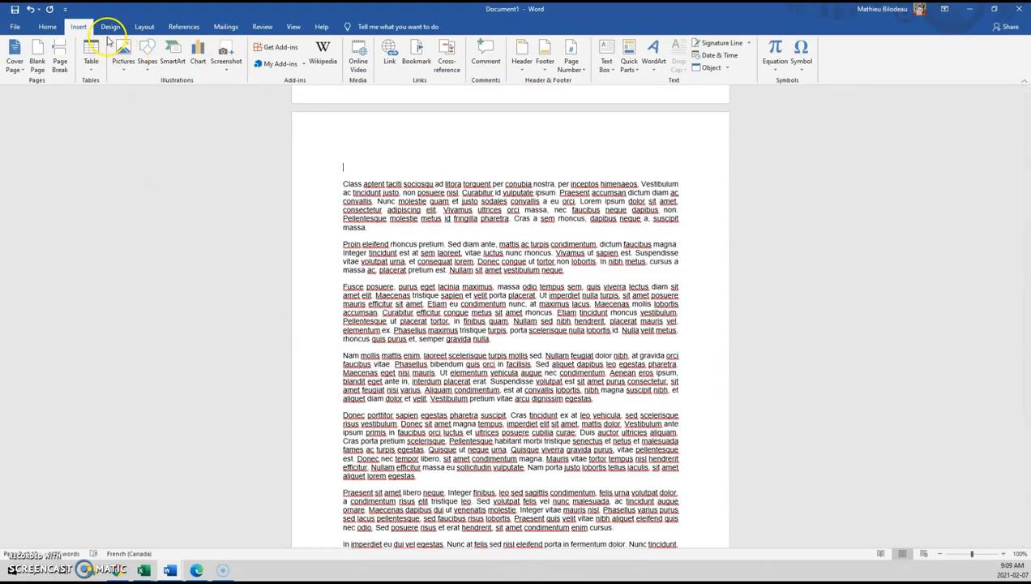
pyautogui.click(50, 27)
pyautogui.click(455, 54)
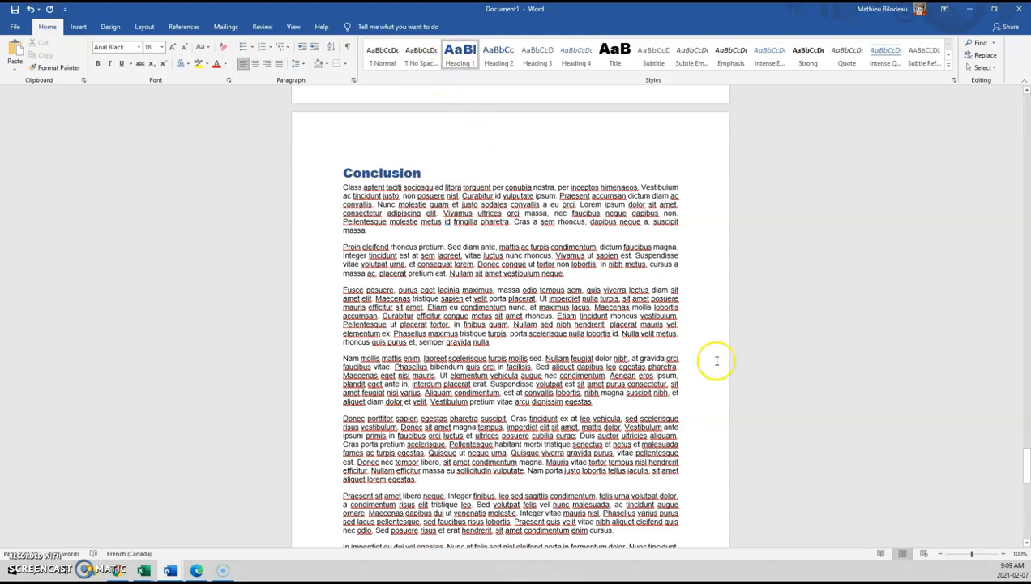
# Insert a page break before the "Introduction" title to create a blank page after the cover page
pyautogui.click(675, 357)
pyautogui.moveTo(1026, 478); pyautogui.dragTo(1020, 111)
pyautogui.scroll(-12, 735, 288)
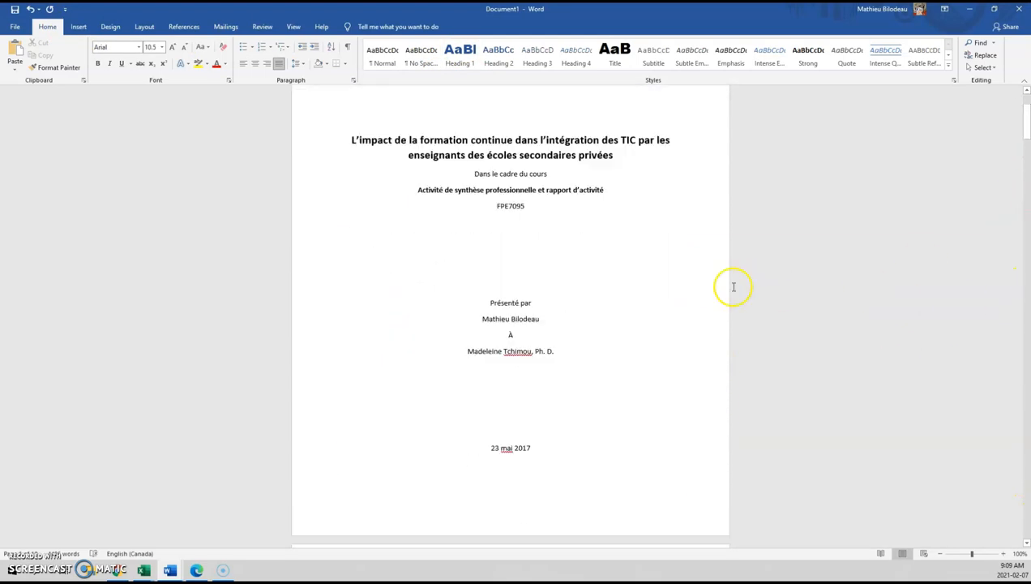
pyautogui.click(350, 258)
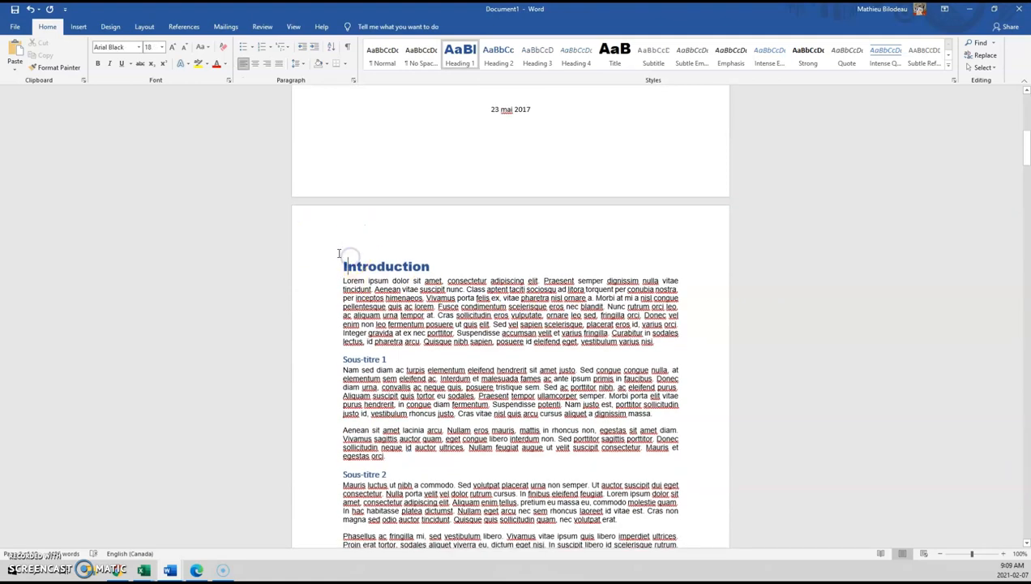
pyautogui.click(77, 27)
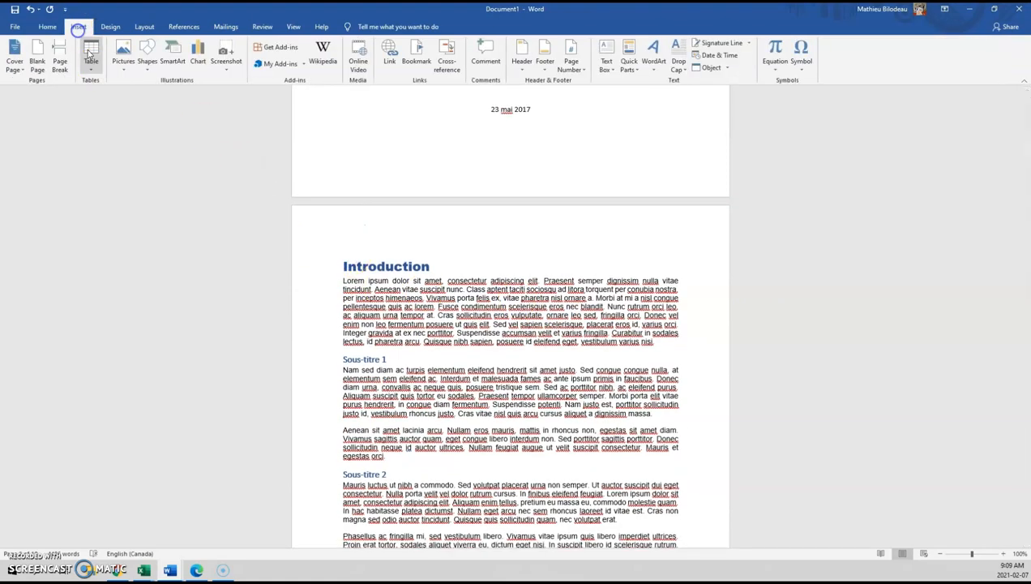
pyautogui.click(60, 61)
# Insert an Automatic Table 1 table of contents on the blank page after the cover page
pyautogui.scroll(8, 370, 223)
pyautogui.click(355, 365)
pyautogui.click(355, 328)
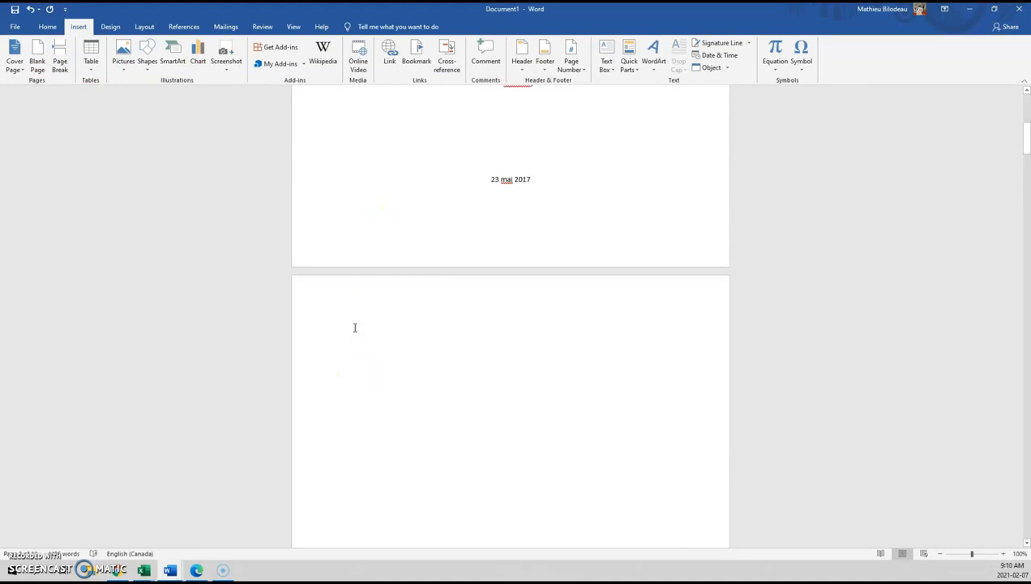
pyautogui.click(46, 26)
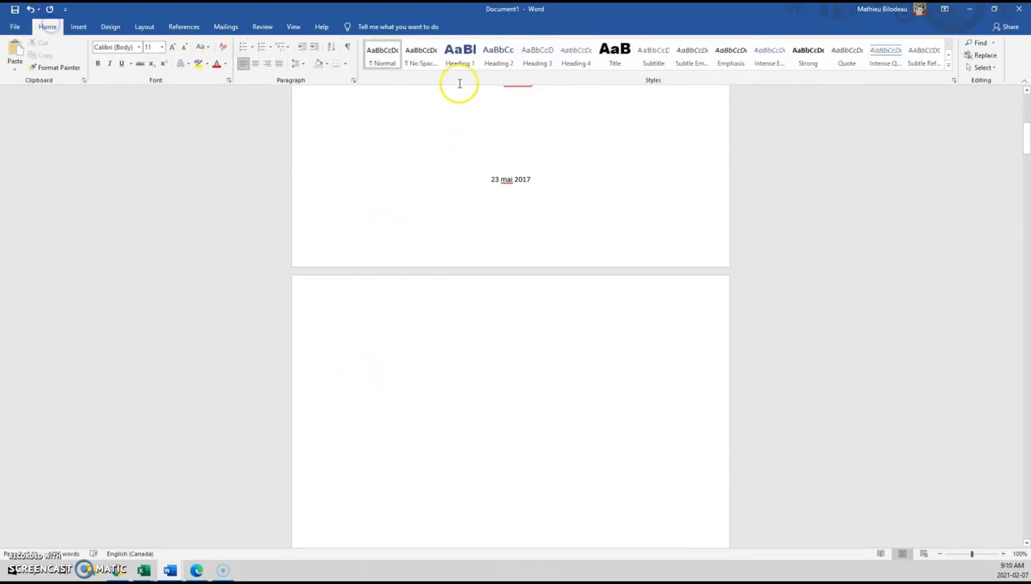
pyautogui.click(79, 29)
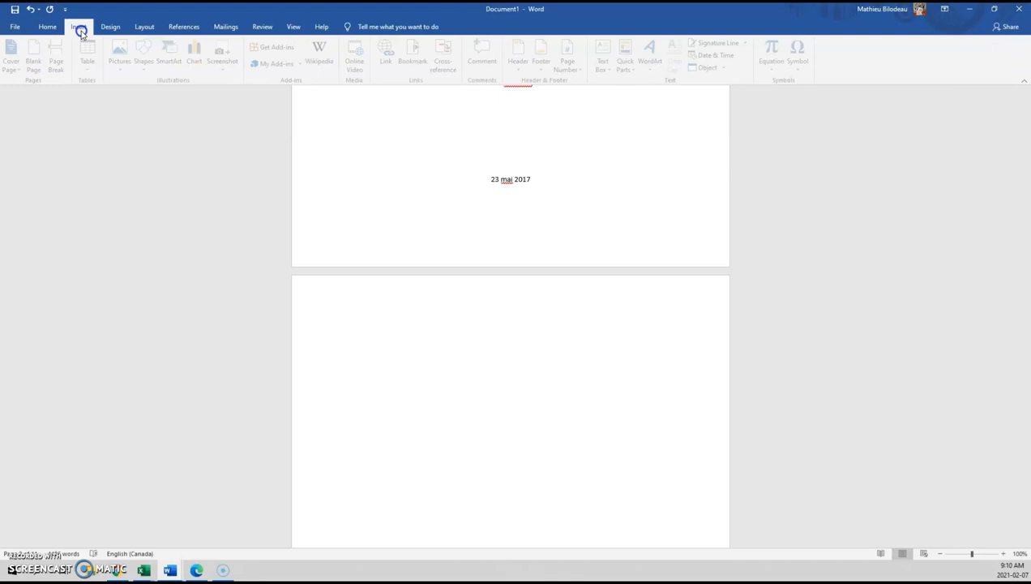
pyautogui.click(180, 29)
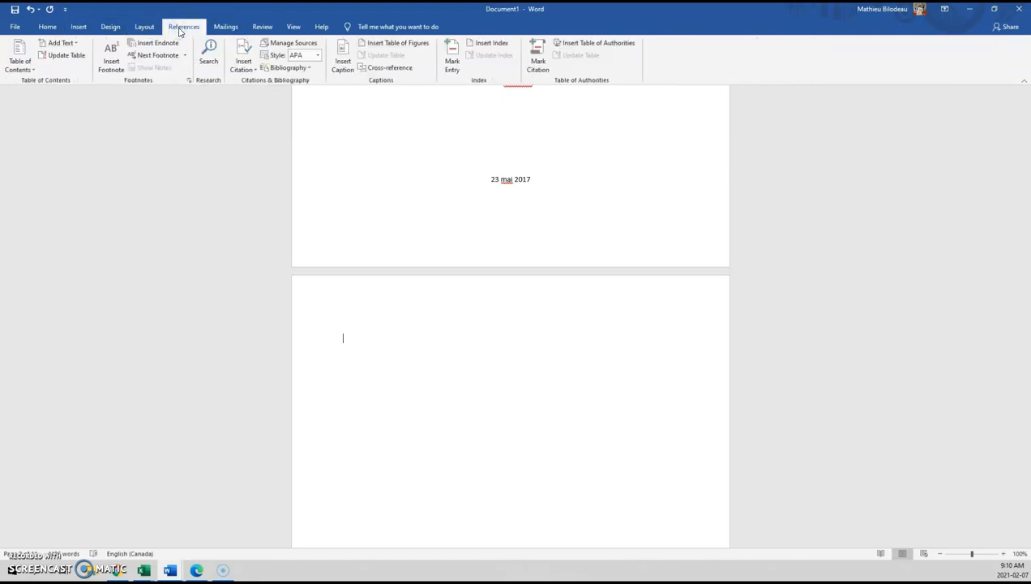
pyautogui.click(34, 70)
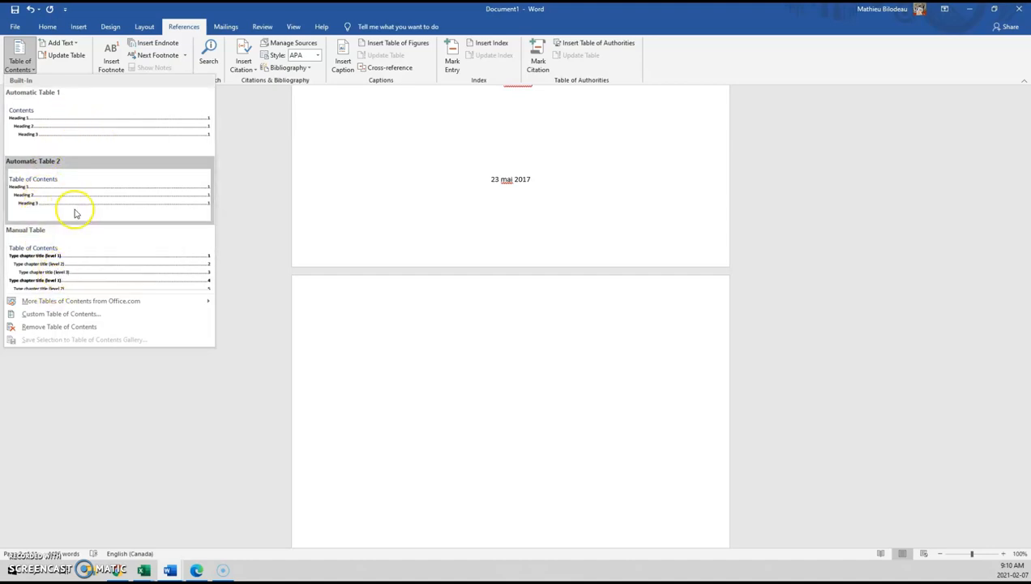
pyautogui.click(81, 143)
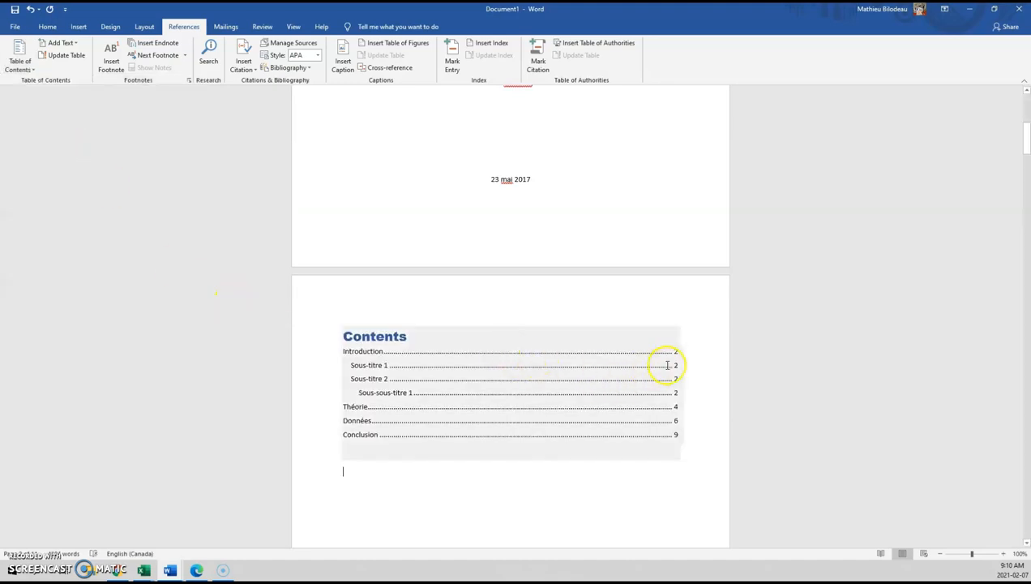
# Insert a page break before the paragraph starting "Integer convallis felis" and add an "Analyse" title in Heading 1 above it
pyautogui.scroll(-1, 375, 367)
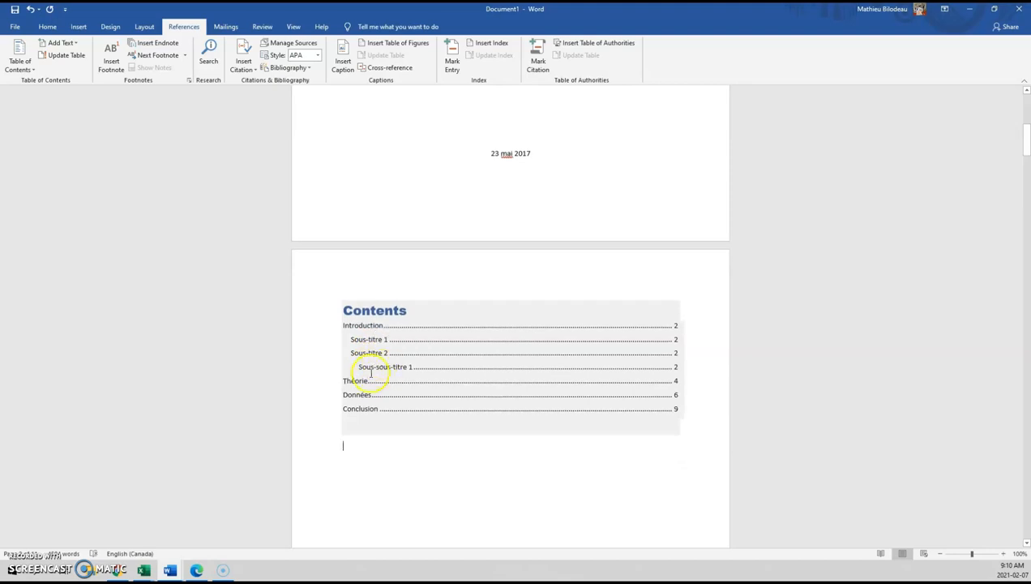
pyautogui.scroll(-10, 357, 438)
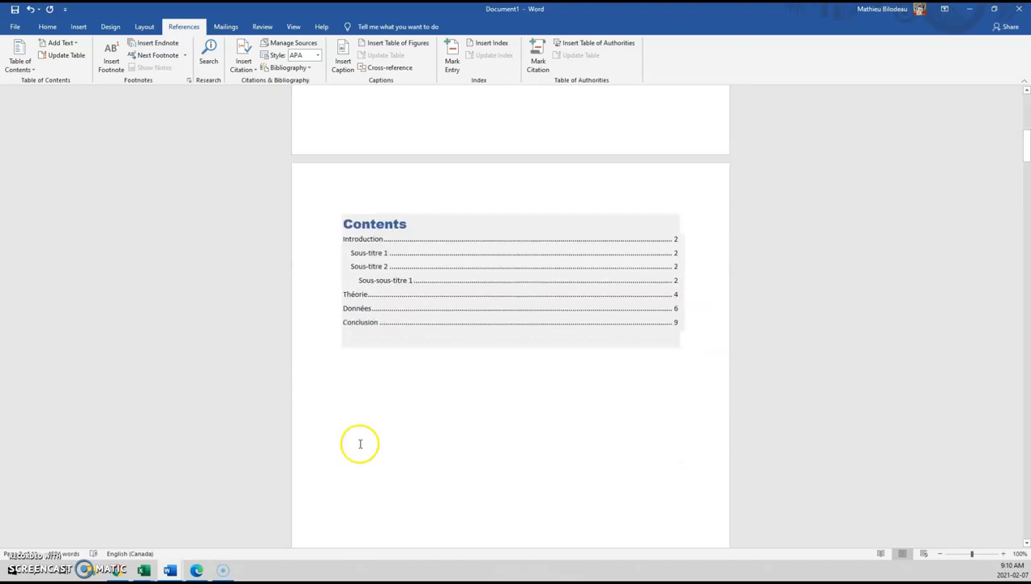
pyautogui.moveTo(1025, 205); pyautogui.dragTo(1026, 410)
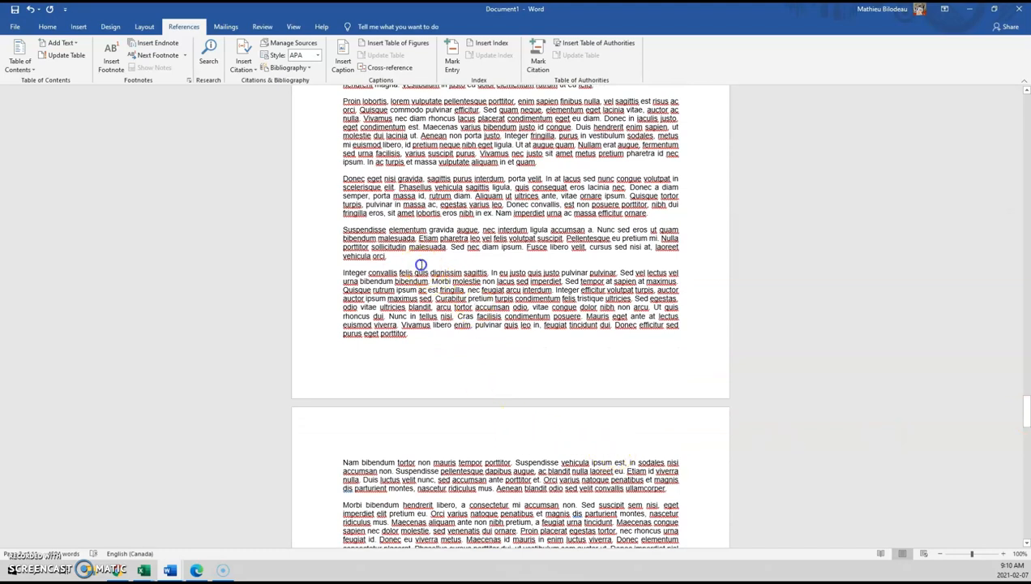
pyautogui.click(78, 27)
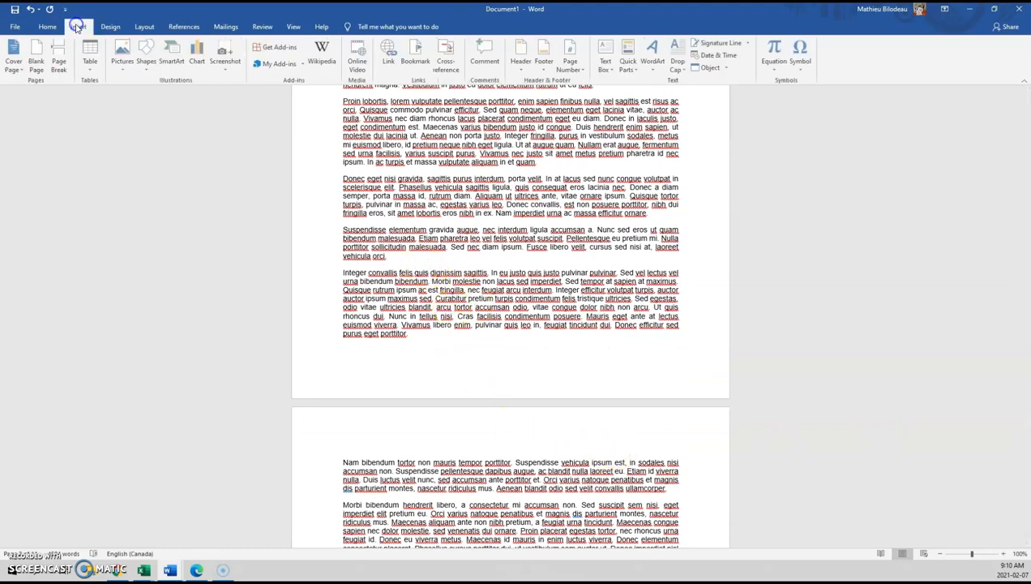
pyautogui.click(60, 63)
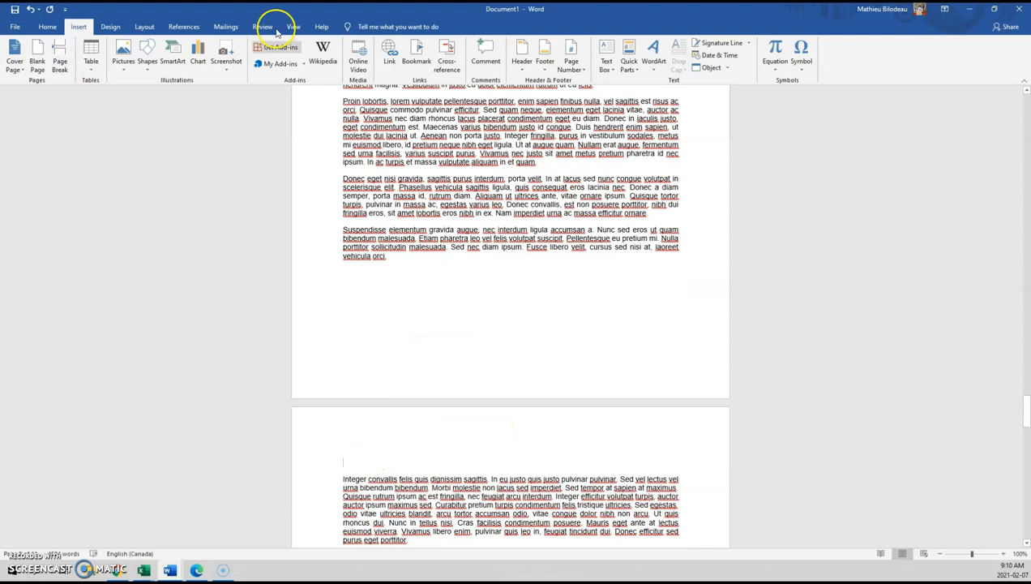
pyautogui.click(46, 27)
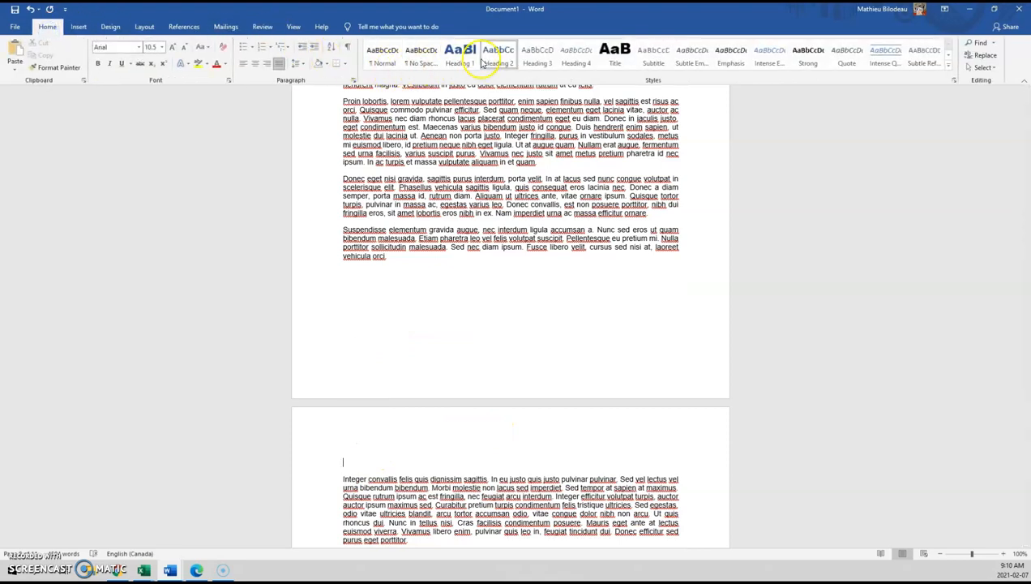
pyautogui.click(459, 55)
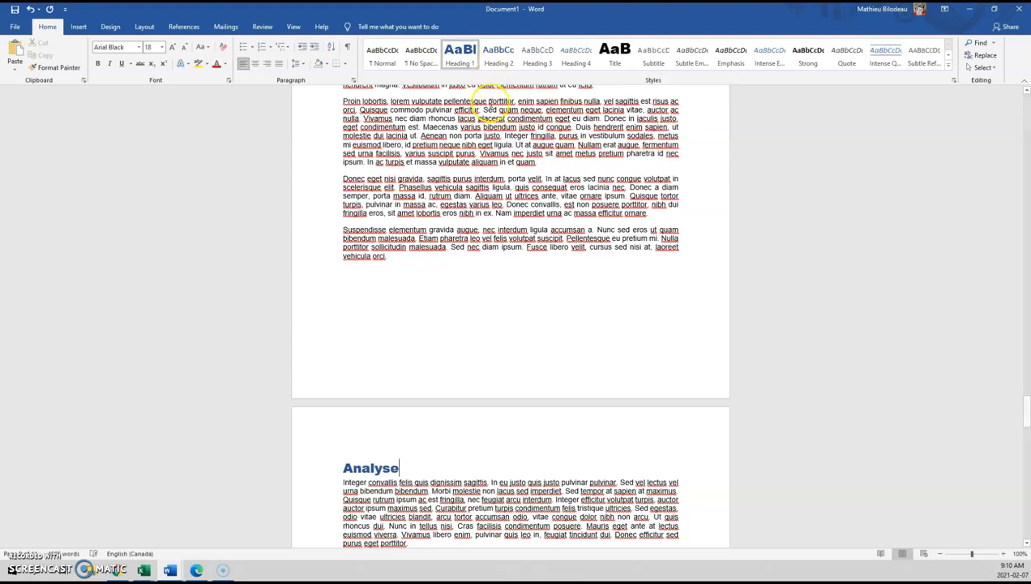
# Update the entire table of contents to include the "Analyse" section
pyautogui.click(503, 153)
pyautogui.moveTo(1025, 409); pyautogui.dragTo(1021, 135)
pyautogui.scroll(-8, 754, 333)
pyautogui.click(552, 390)
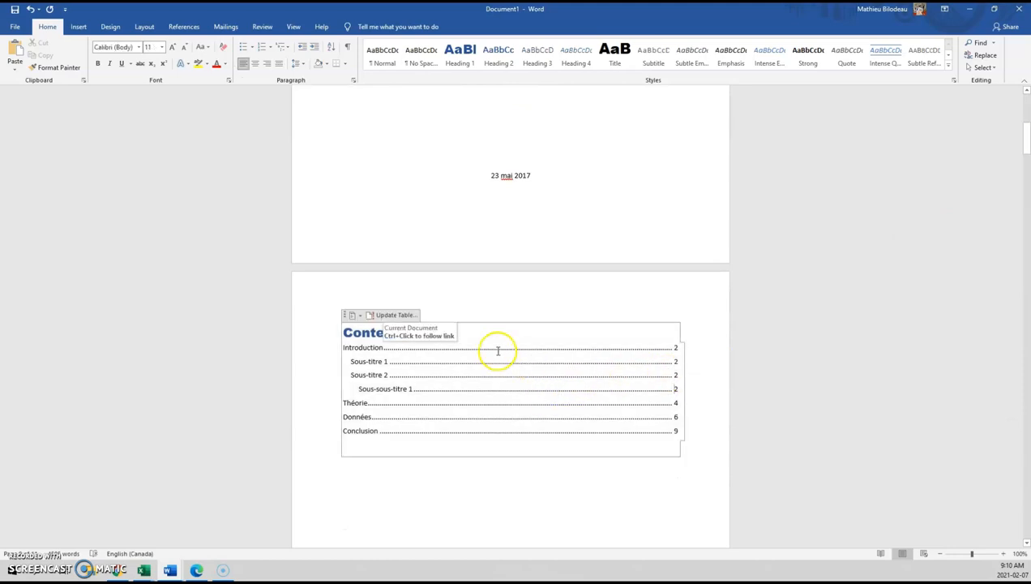
pyautogui.click(386, 316)
pyautogui.click(508, 303)
pyautogui.click(496, 283)
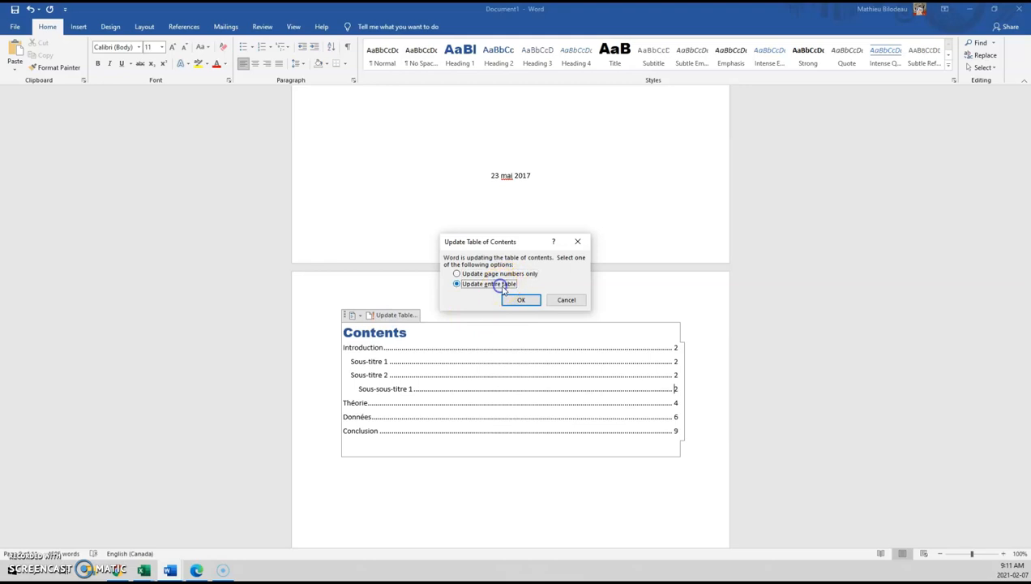
pyautogui.click(513, 302)
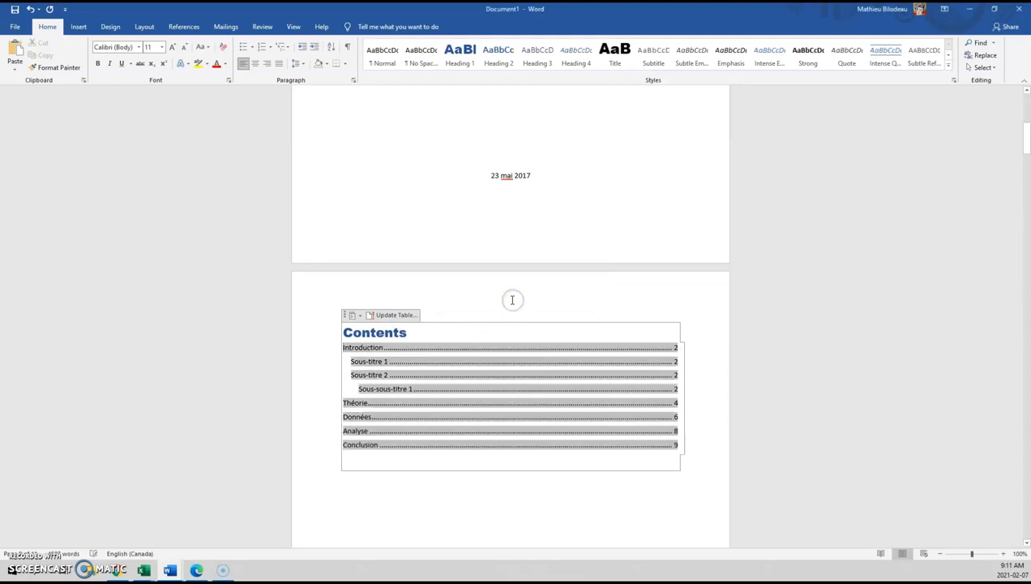
# Add page numbers at the bottom of the pages using the Plain Number 3 format
pyautogui.click(505, 434)
pyautogui.scroll(-5, 504, 439)
pyautogui.scroll(-3, 515, 455)
pyautogui.click(469, 231)
pyautogui.scroll(6, 488, 311)
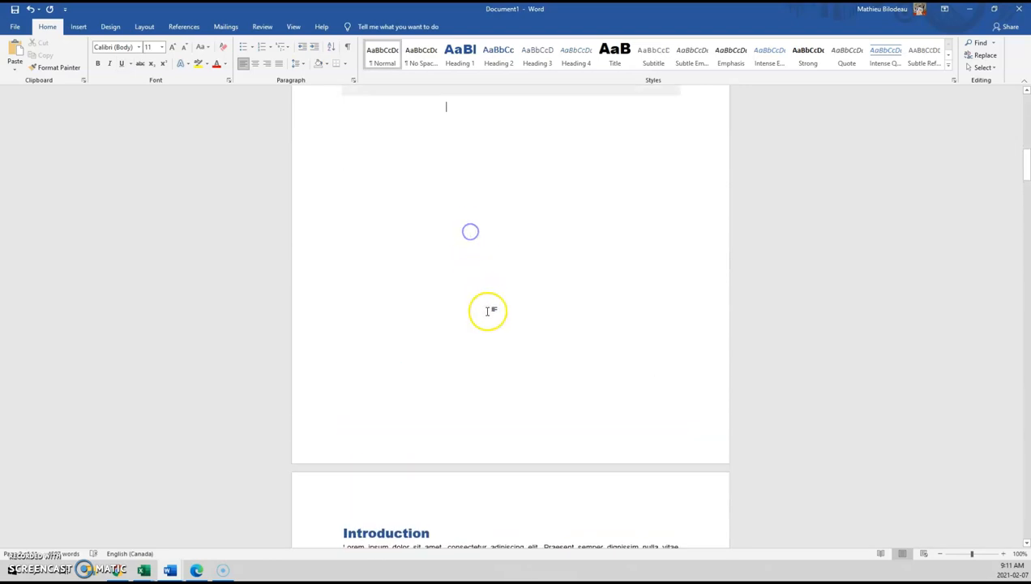
pyautogui.click(560, 415)
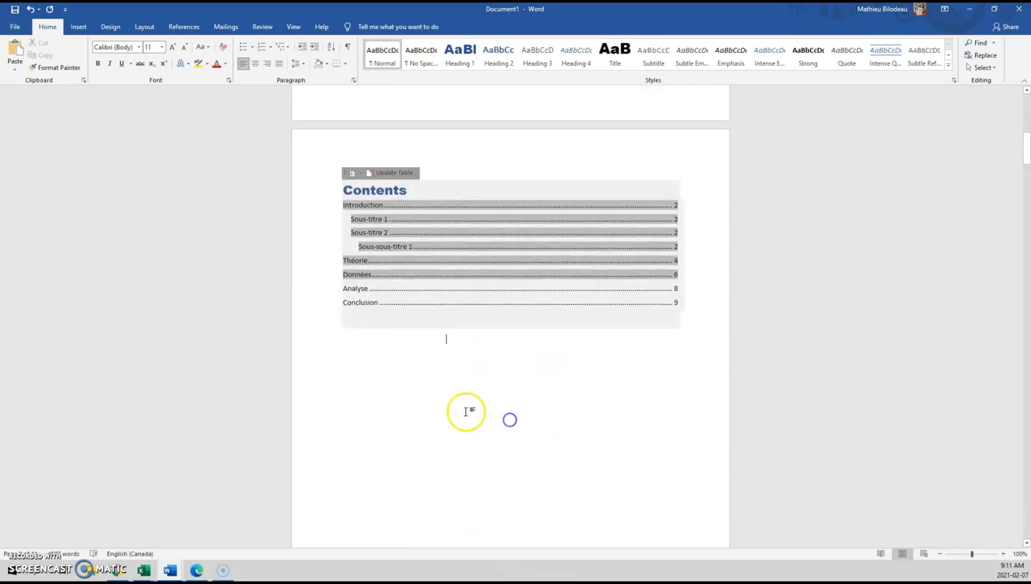
pyautogui.scroll(-8, 417, 425)
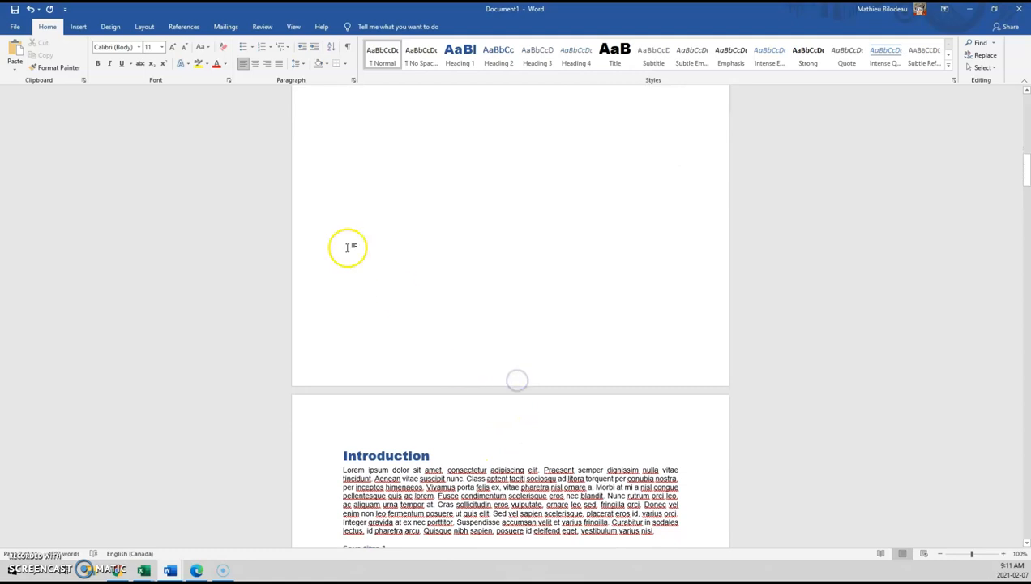
pyautogui.click(77, 28)
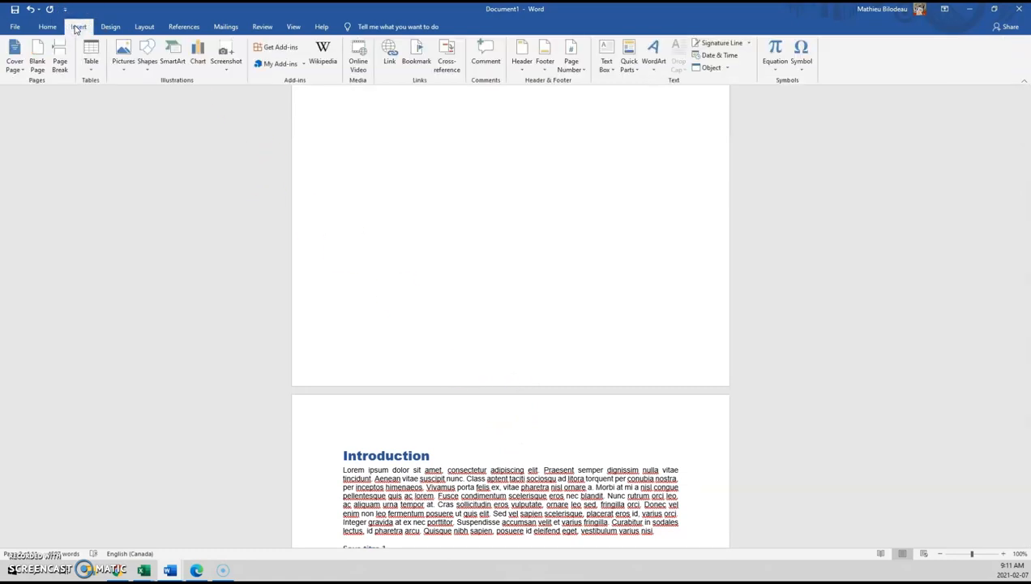
pyautogui.click(581, 70)
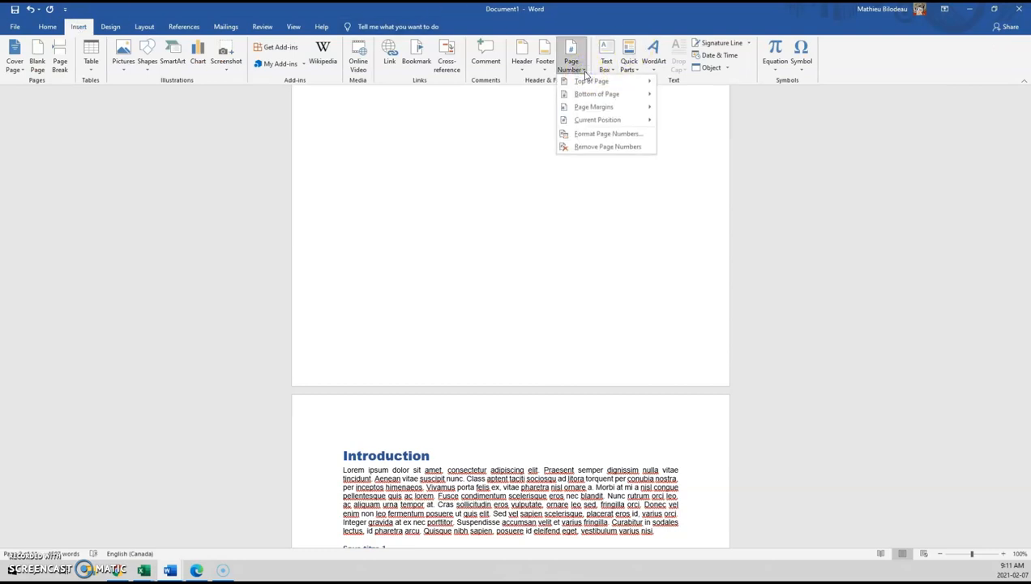
pyautogui.moveTo(629, 95)
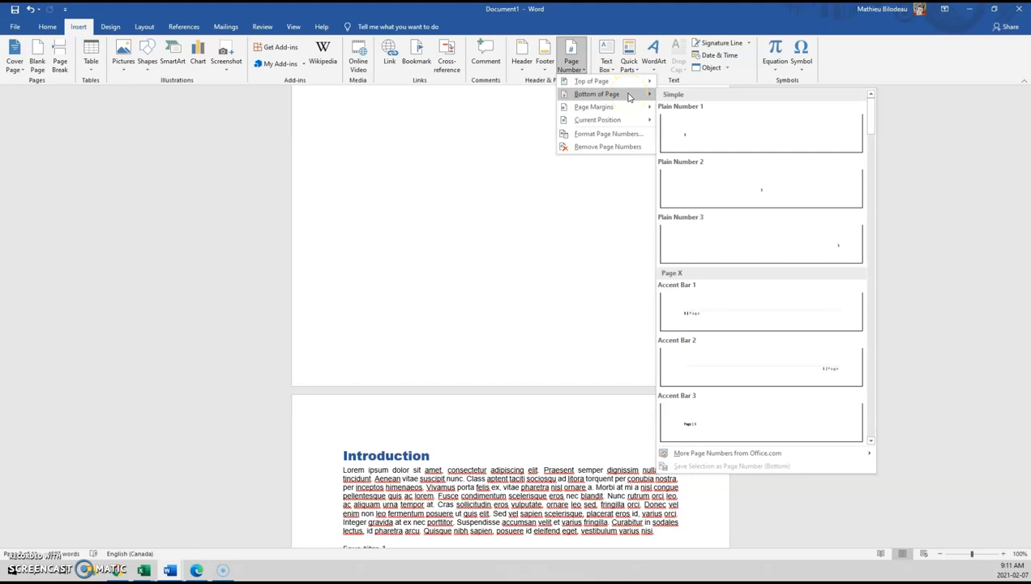
pyautogui.click(770, 230)
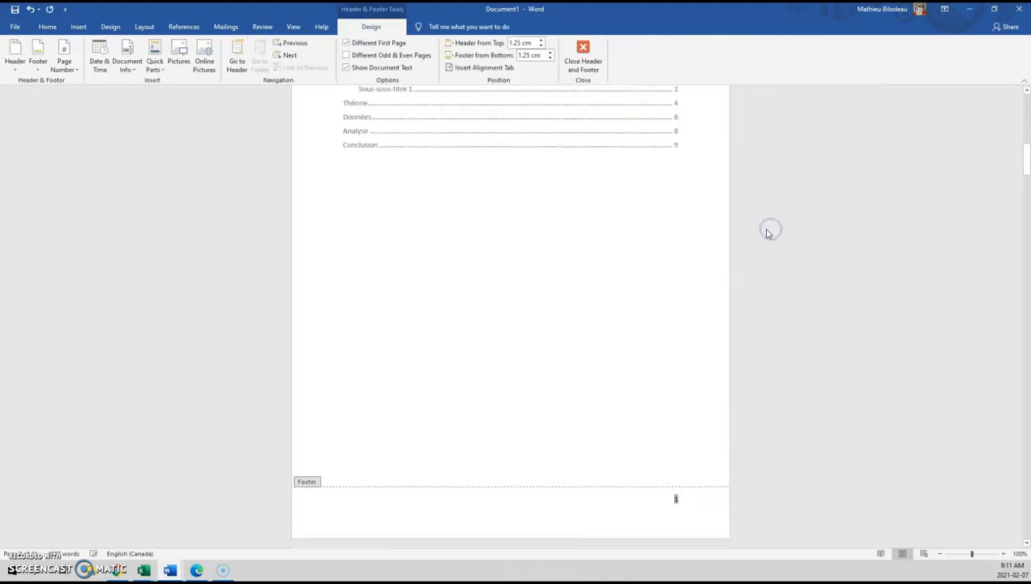
# Check the footer page numbering from the cover page to the Introduction, leaving footer editing along the way
pyautogui.scroll(8, 606, 353)
pyautogui.scroll(-5, 608, 353)
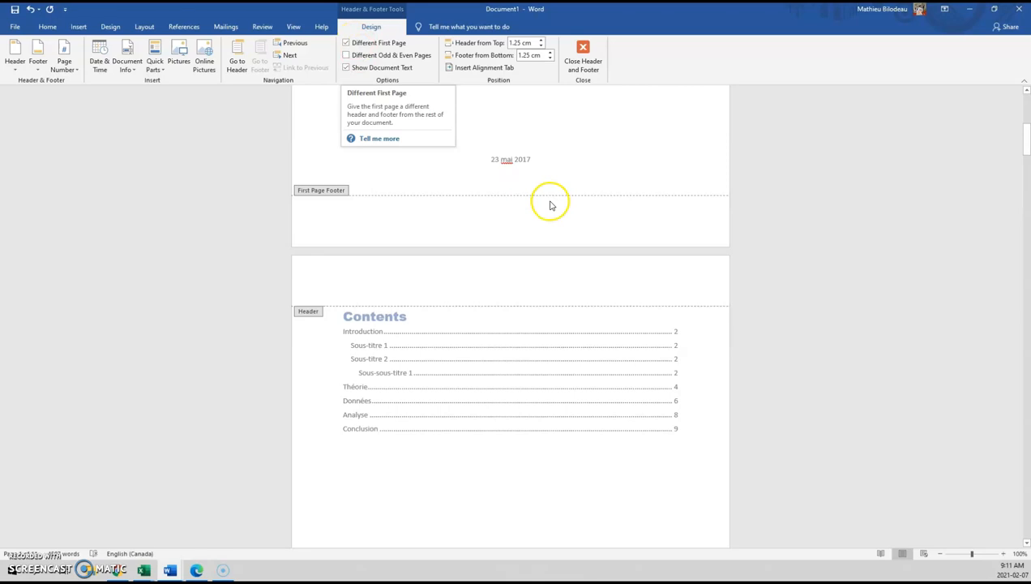
pyautogui.scroll(-10, 559, 244)
pyautogui.click(662, 414)
pyautogui.scroll(10, 661, 411)
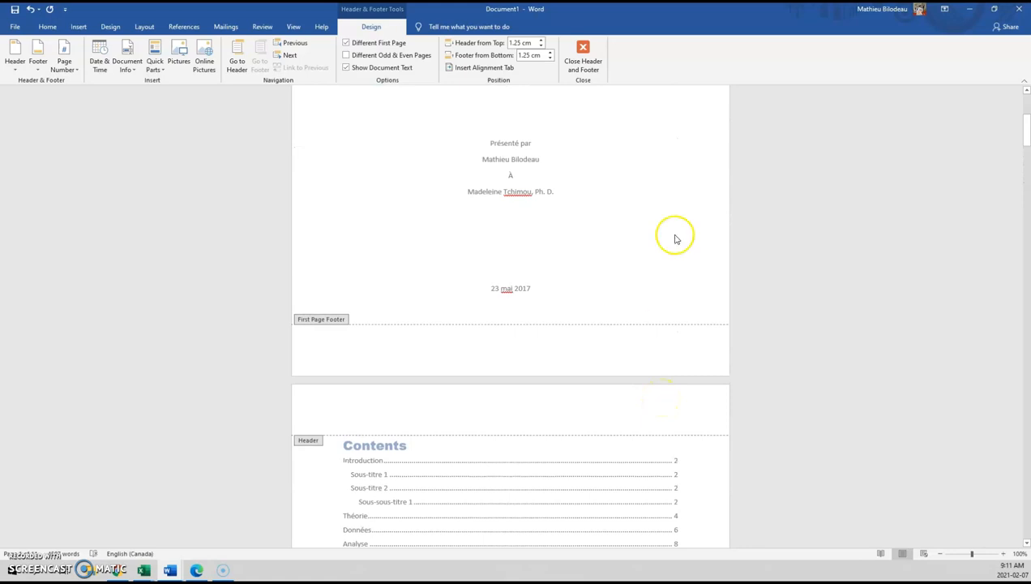
pyautogui.scroll(5, 639, 315)
pyautogui.doubleClick(646, 333)
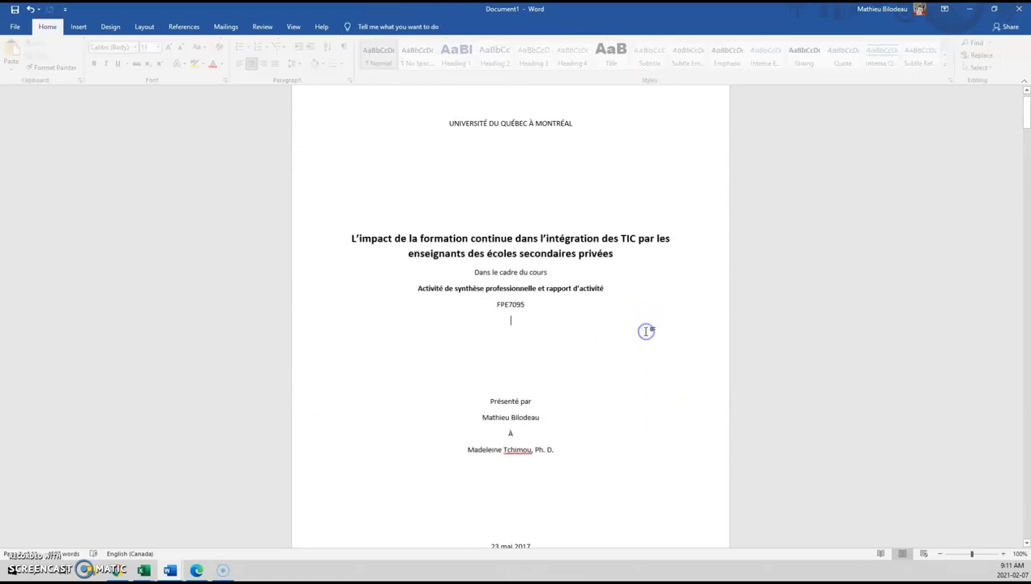
pyautogui.scroll(-5, 636, 339)
pyautogui.scroll(-6, 623, 336)
pyautogui.scroll(5, 393, 202)
pyautogui.scroll(-6, 457, 334)
pyautogui.scroll(-9, 443, 302)
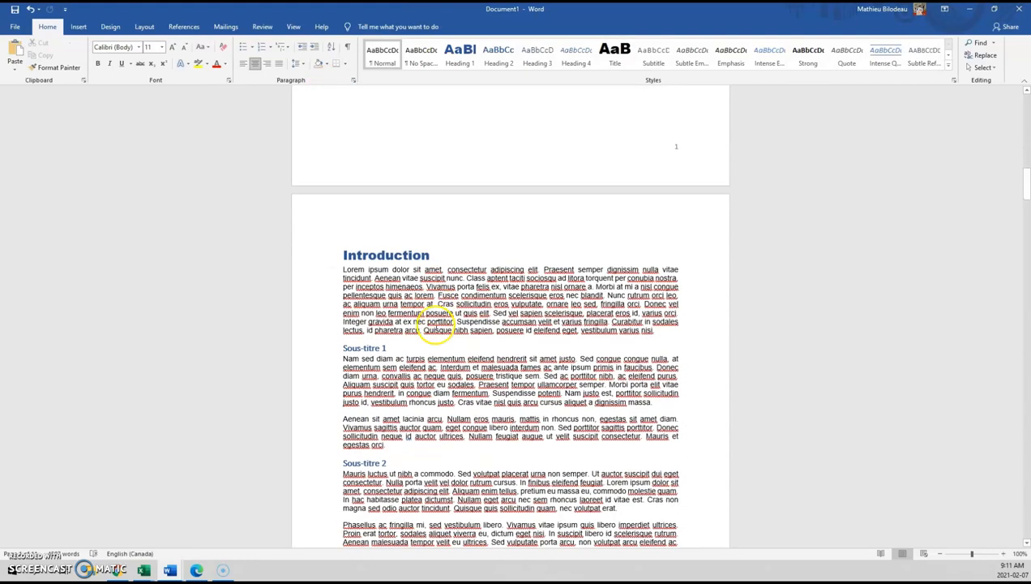
# Left-align the paragraph starting "Phasellus ac fringilla" and set it back to justified alignment
pyautogui.click(561, 335)
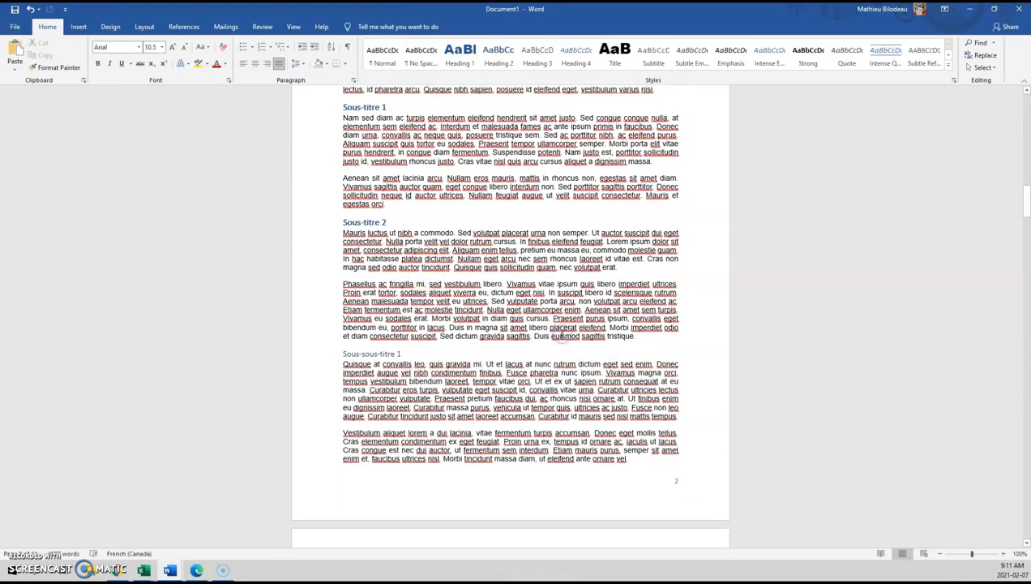
pyautogui.moveTo(660, 345); pyautogui.dragTo(273, 282)
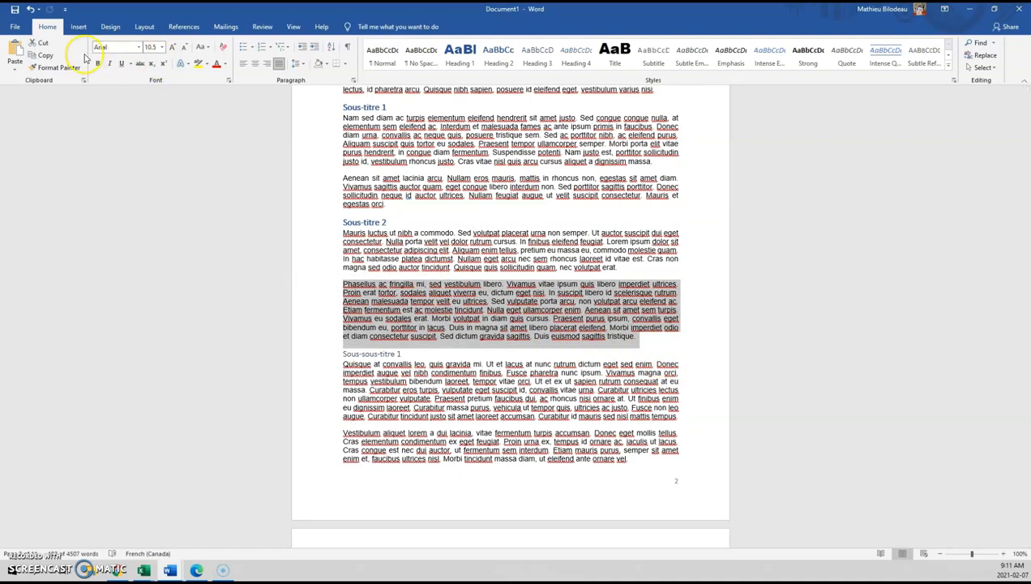
pyautogui.click(243, 69)
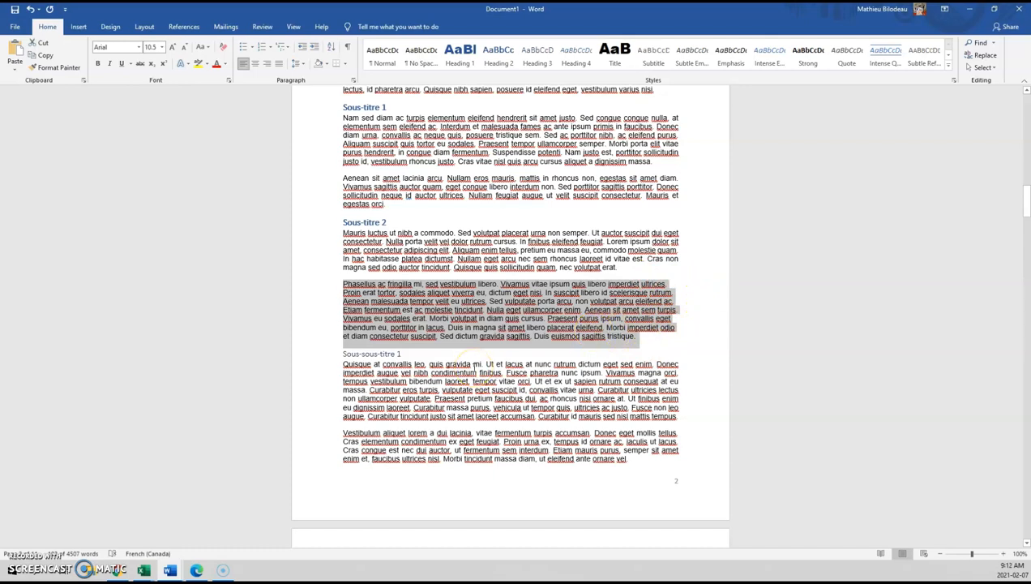
pyautogui.click(278, 66)
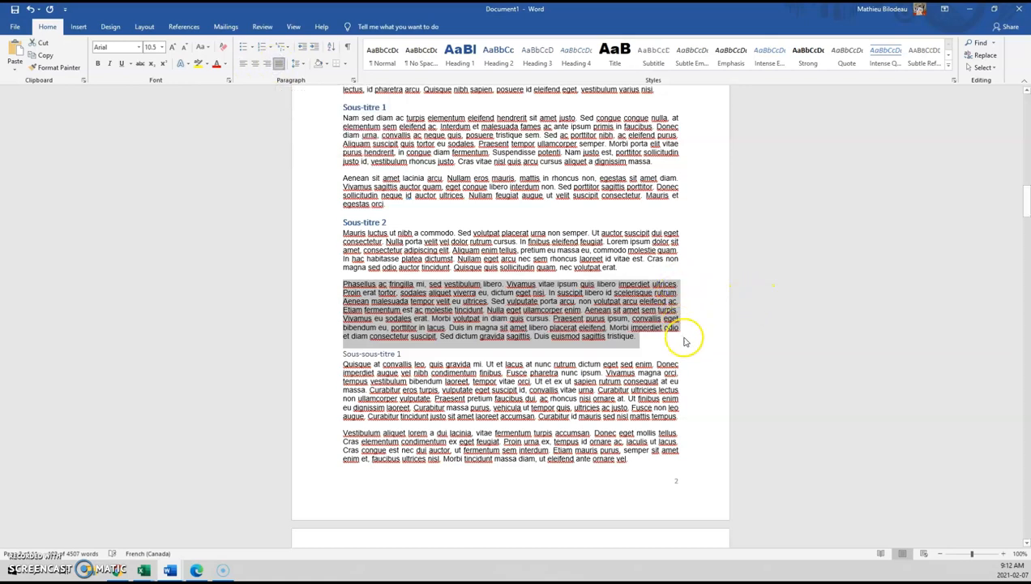
pyautogui.click(685, 421)
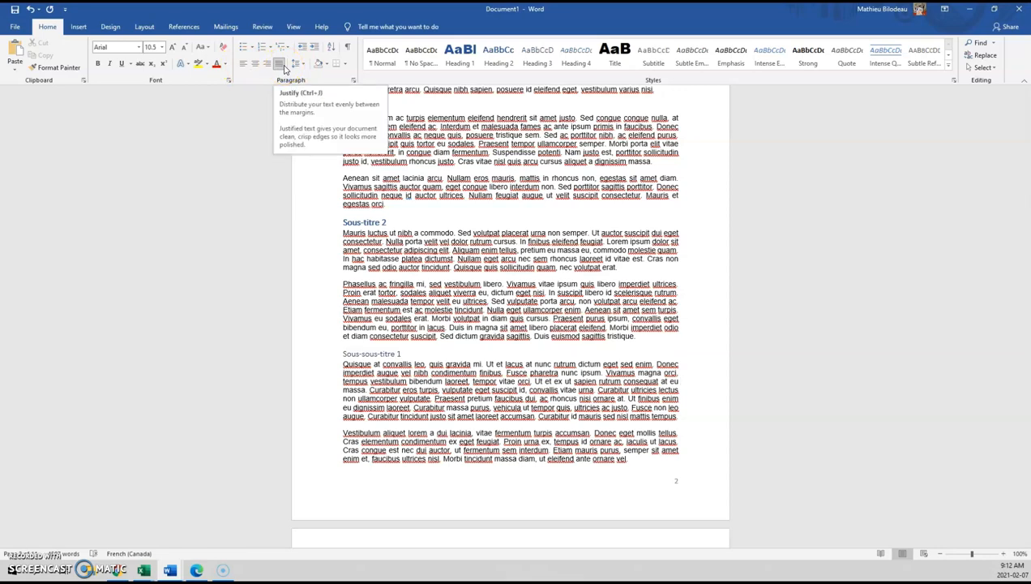
# Place the cursor on the empty line after the report's last paragraph and open the source manager
pyautogui.scroll(-15, 438, 230)
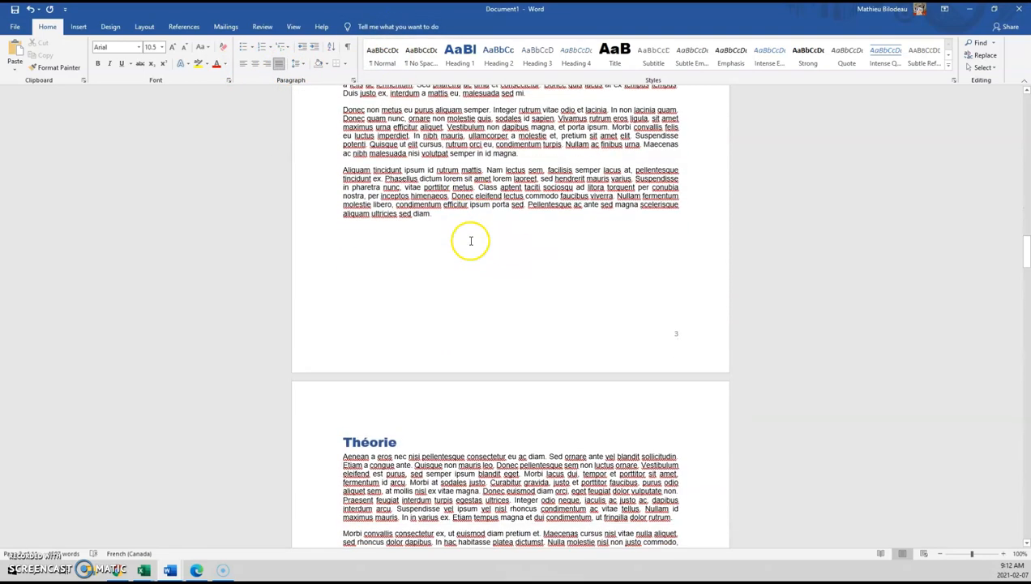
pyautogui.scroll(-3, 470, 241)
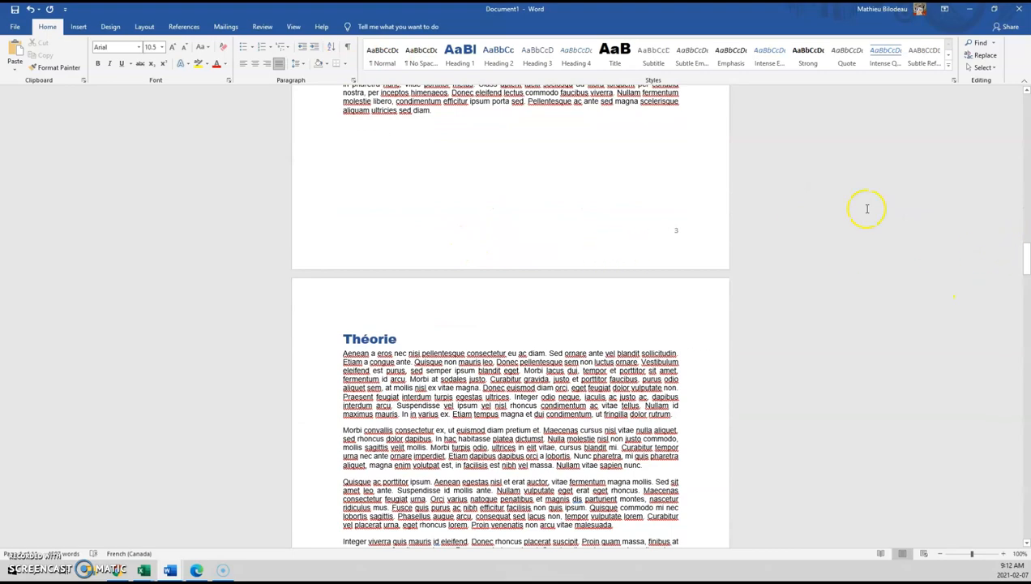
pyautogui.moveTo(1026, 264); pyautogui.dragTo(1023, 524)
pyautogui.click(463, 345)
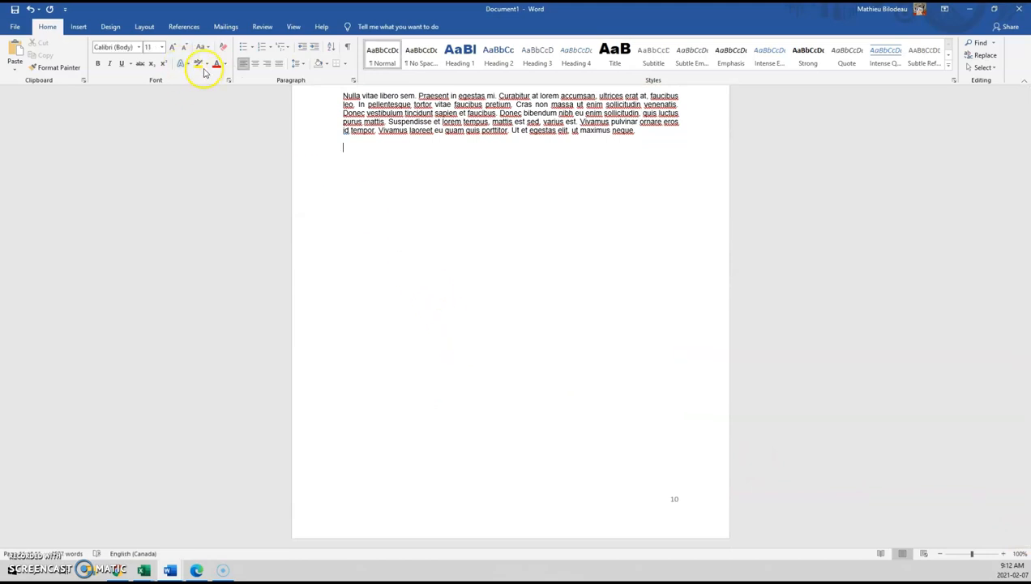
pyautogui.click(185, 27)
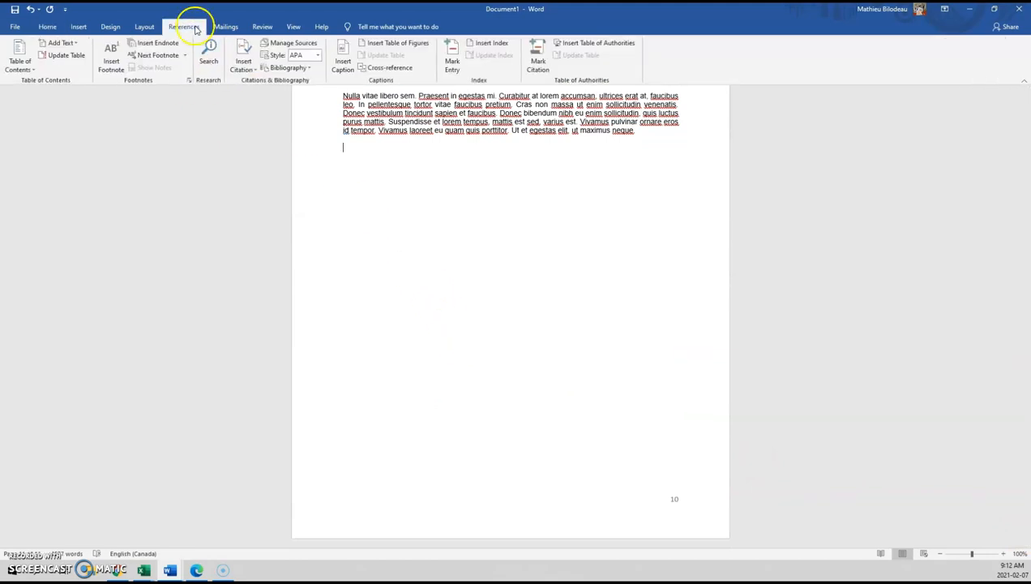
pyautogui.click(276, 46)
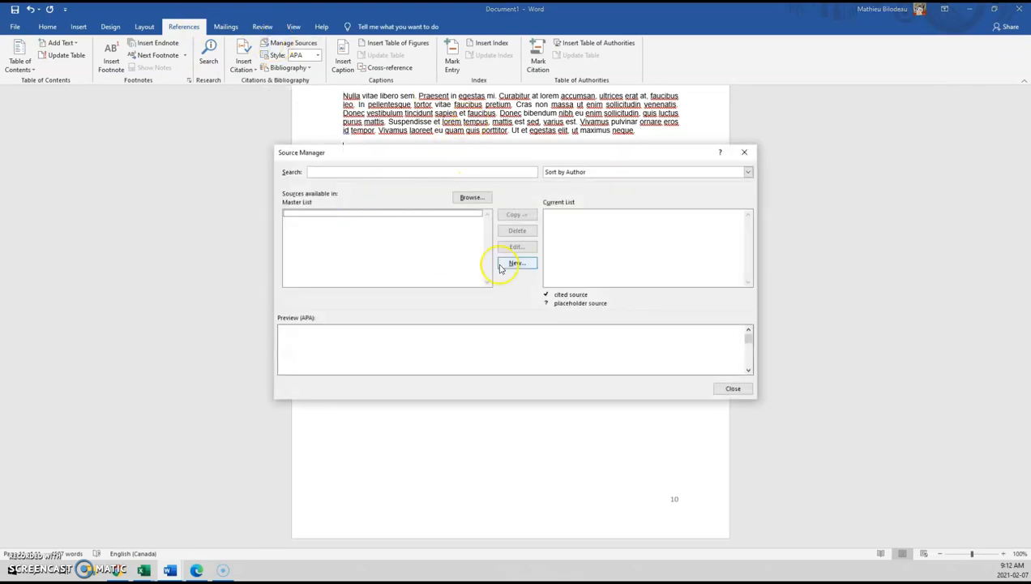
# Start a new bibliography source, look through the available source types and choose Book
pyautogui.click(118, 570)
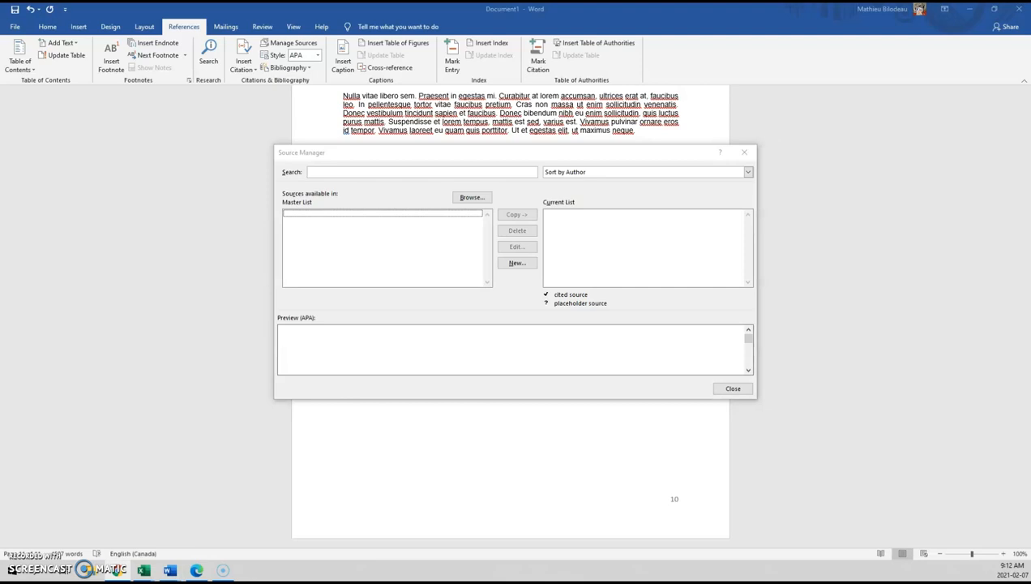
pyautogui.click(516, 264)
pyautogui.click(485, 220)
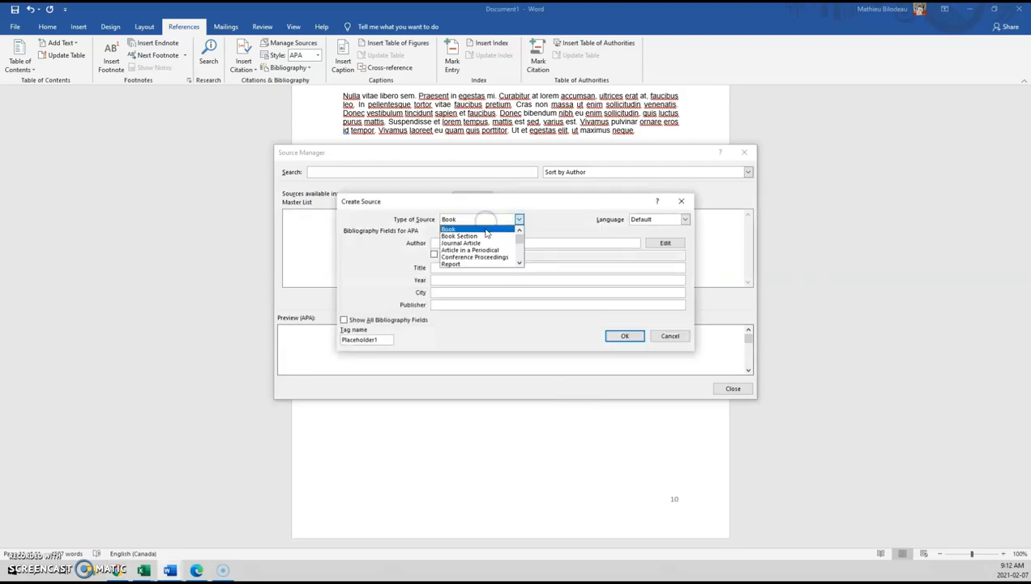
pyautogui.click(484, 223)
pyautogui.click(489, 221)
pyautogui.scroll(-2, 498, 247)
pyautogui.scroll(1, 498, 254)
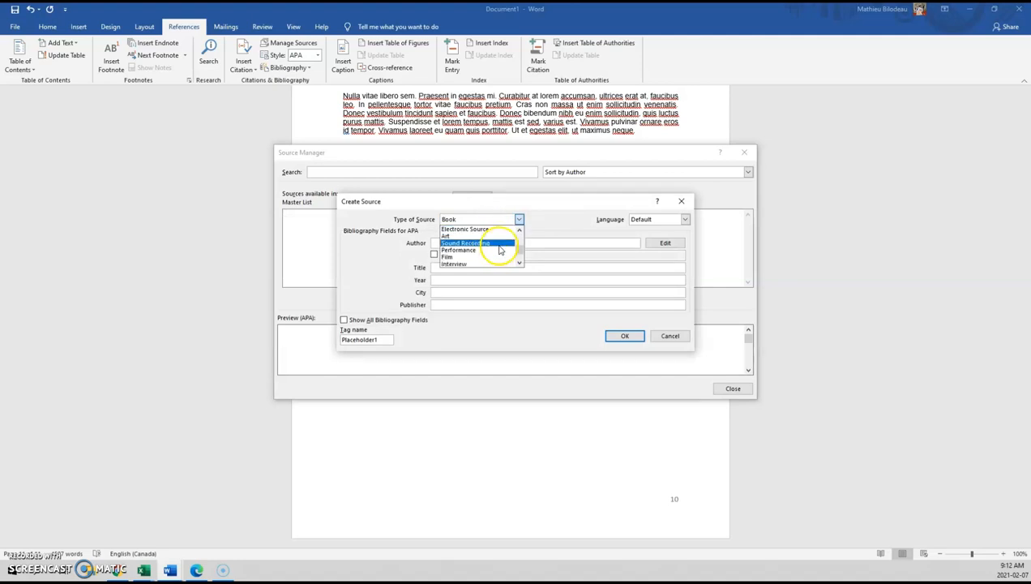
pyautogui.scroll(4, 501, 246)
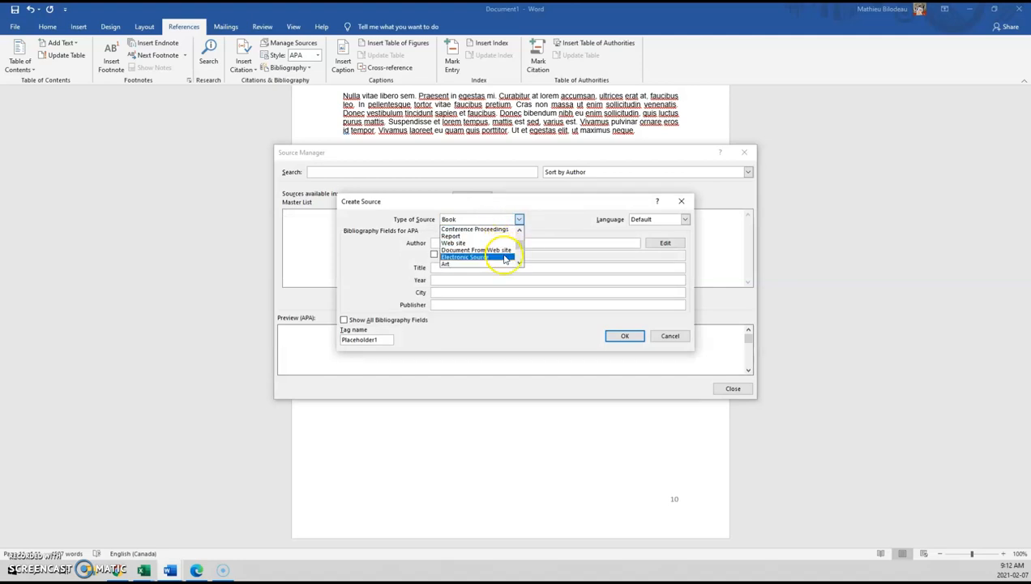
pyautogui.click(479, 230)
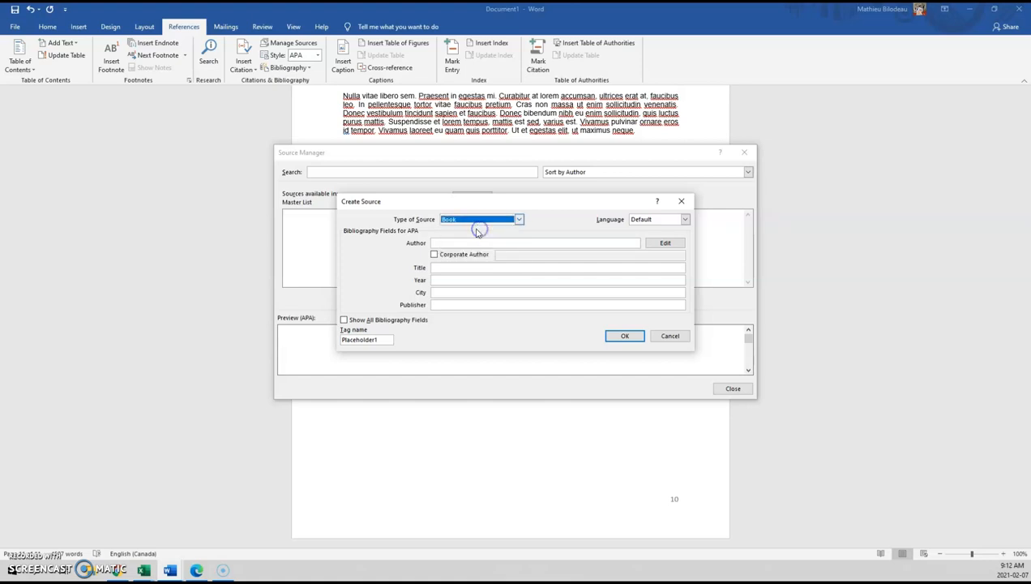
# Open the author name editor for the book source and add René Goscinny as the first author
pyautogui.click(496, 243)
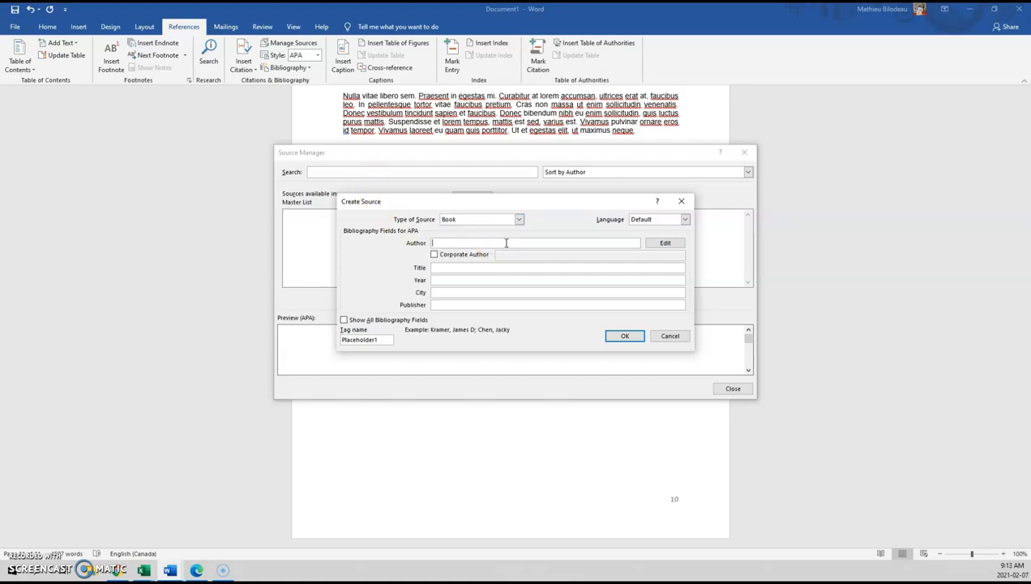
pyautogui.click(665, 244)
pyautogui.click(490, 220)
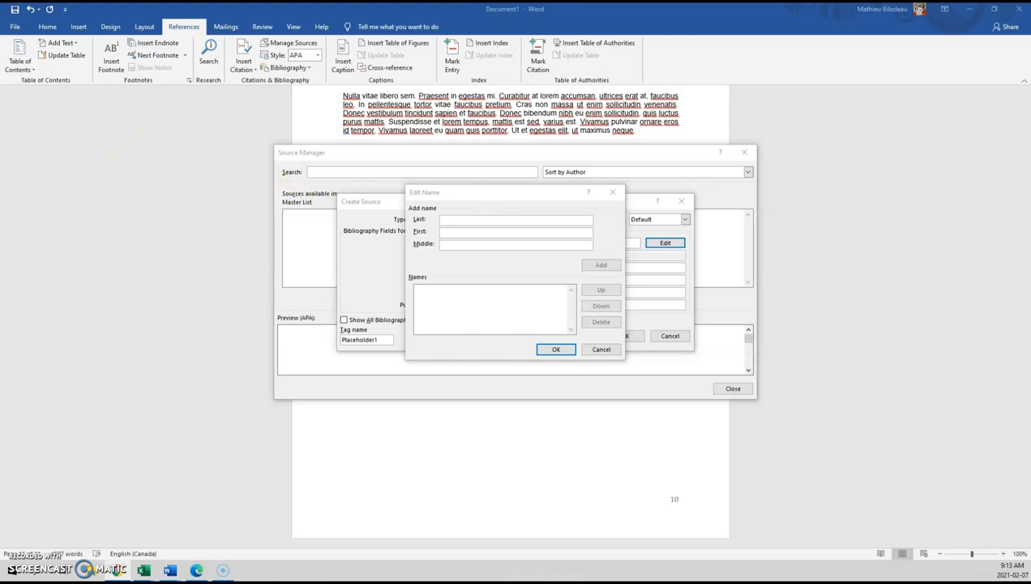
pyautogui.click(463, 221)
pyautogui.write('Goscinny')
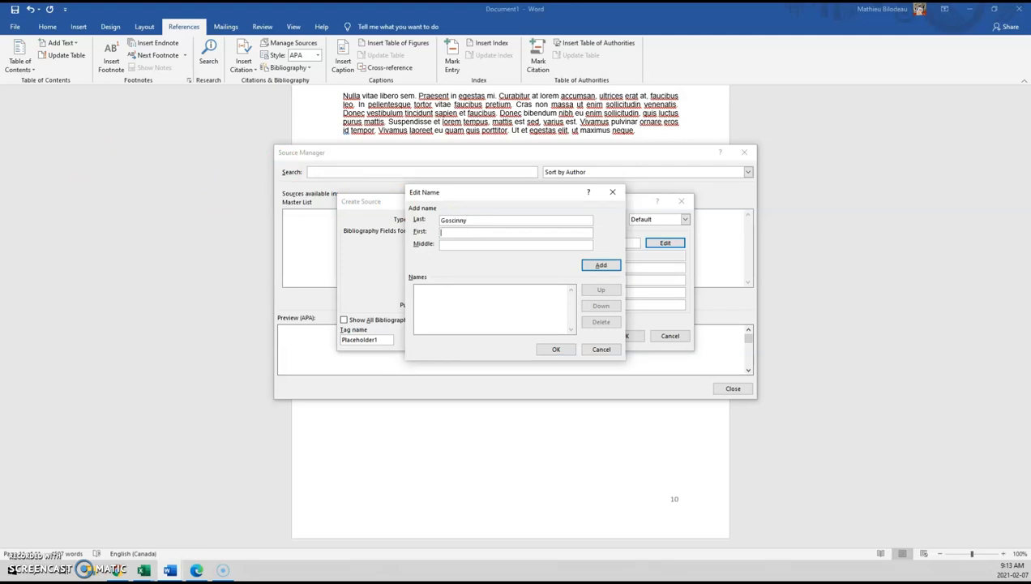
pyautogui.click(613, 267)
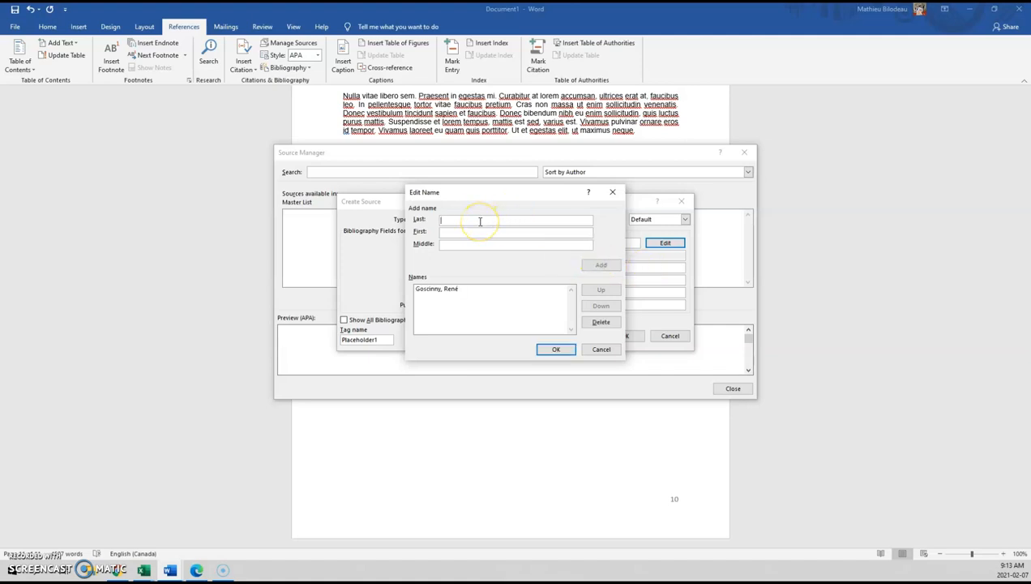
# Add Albert Uderzo as the book's second author and accept the author list
pyautogui.write('Uderzo')
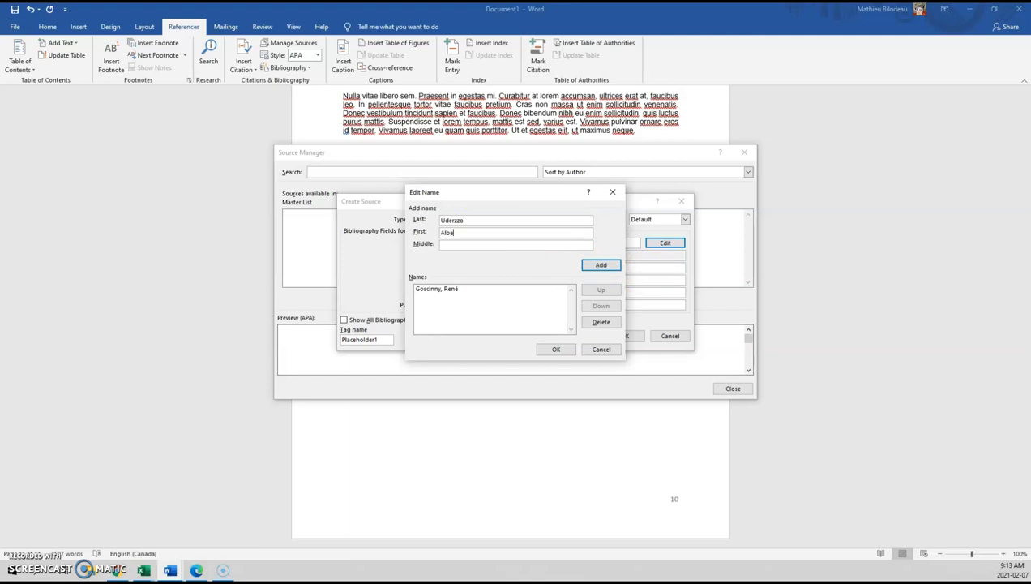
pyautogui.click(456, 219)
pyautogui.press('BackSpace')
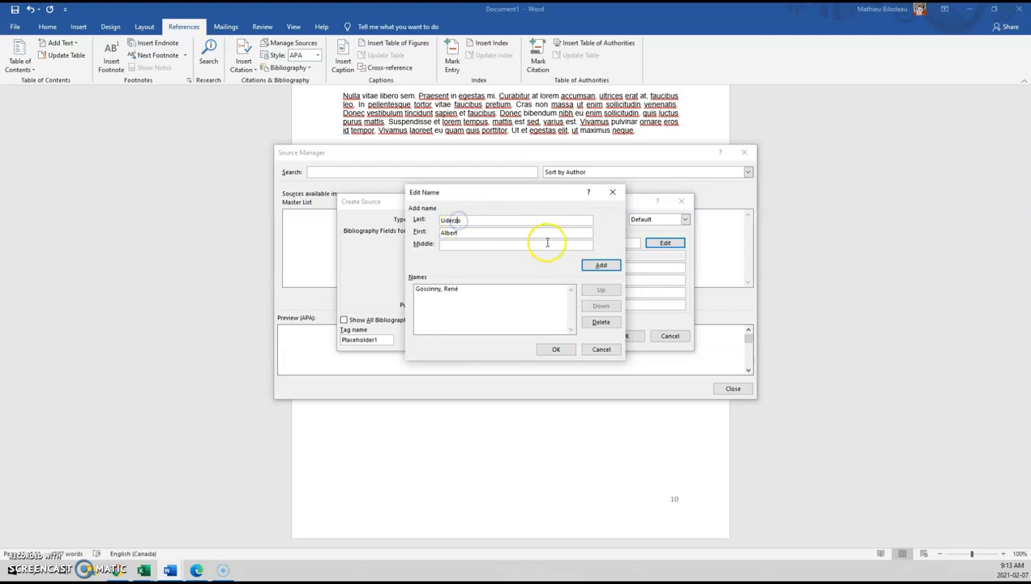
pyautogui.click(594, 264)
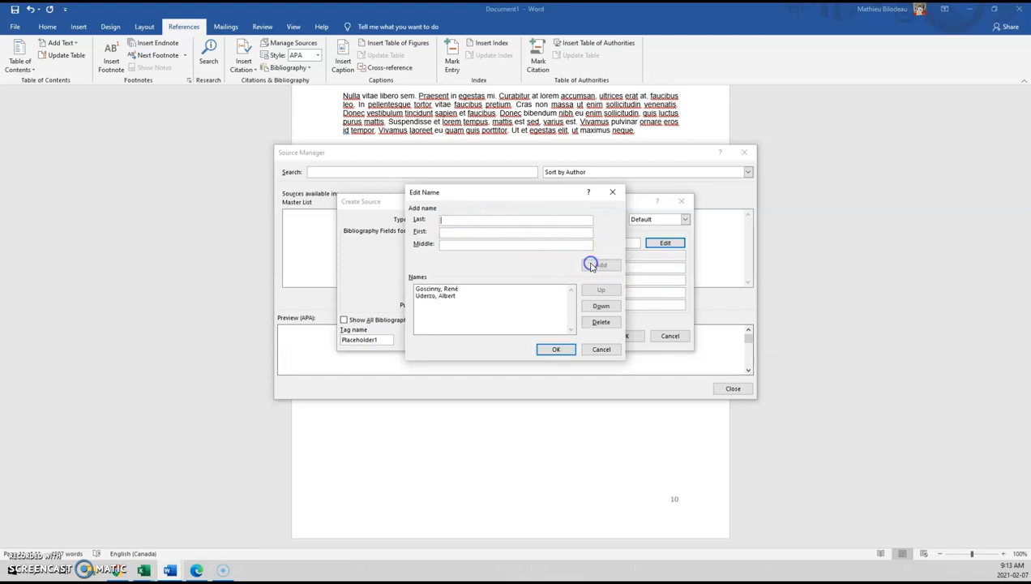
pyautogui.click(565, 350)
# Complete the book source with title "La serpe d'or", year 1962, city Paris and publisher "Hachette livre", then save it and close the source manager
pyautogui.click(475, 269)
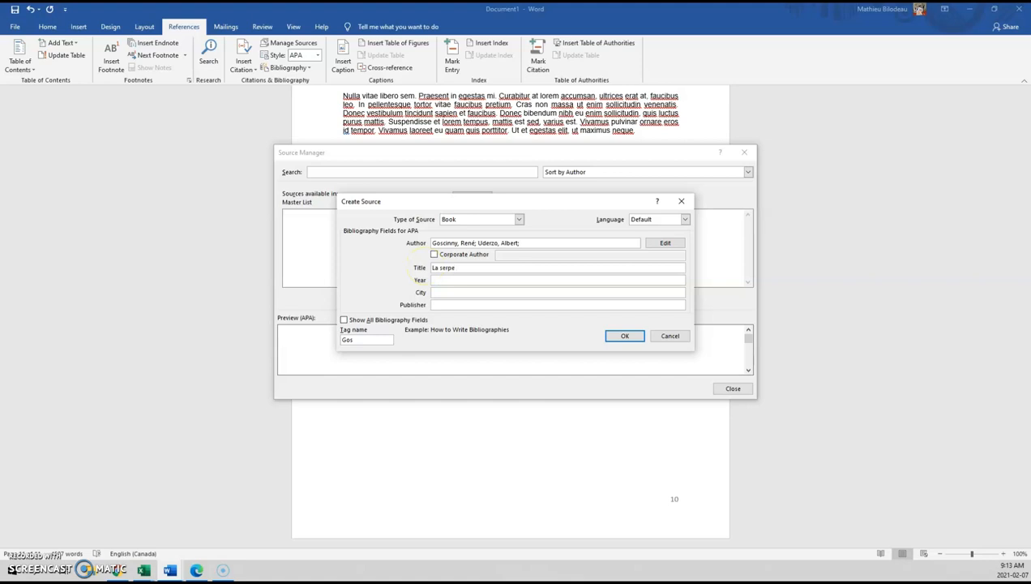
pyautogui.click(455, 280)
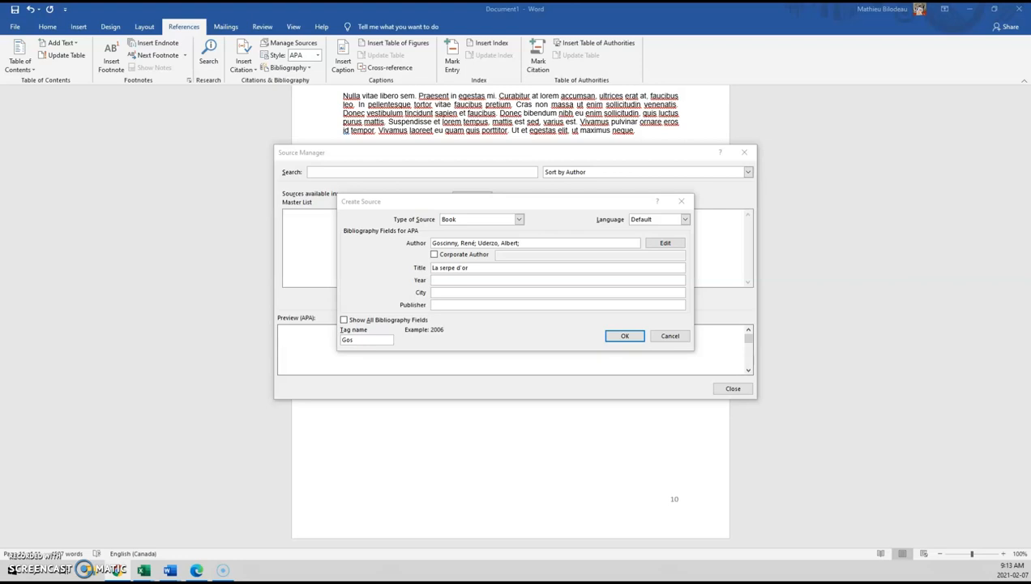
pyautogui.click(448, 281)
pyautogui.click(473, 303)
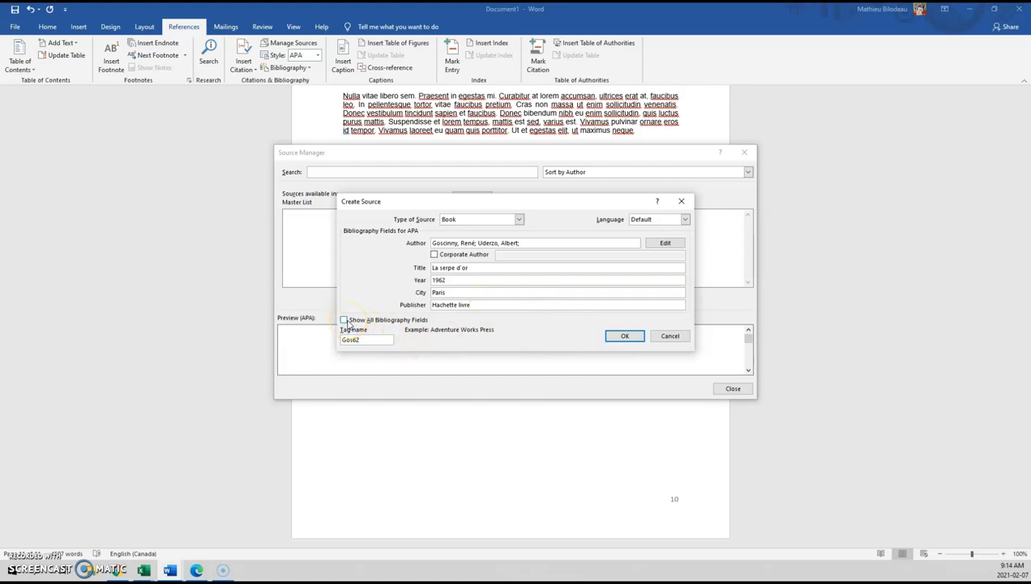
pyautogui.click(625, 336)
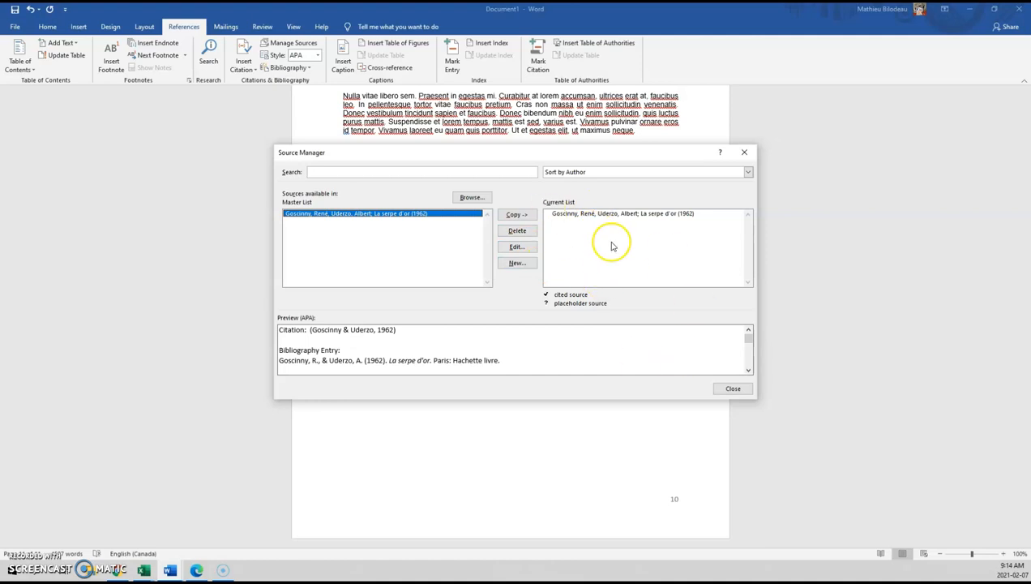
pyautogui.click(728, 389)
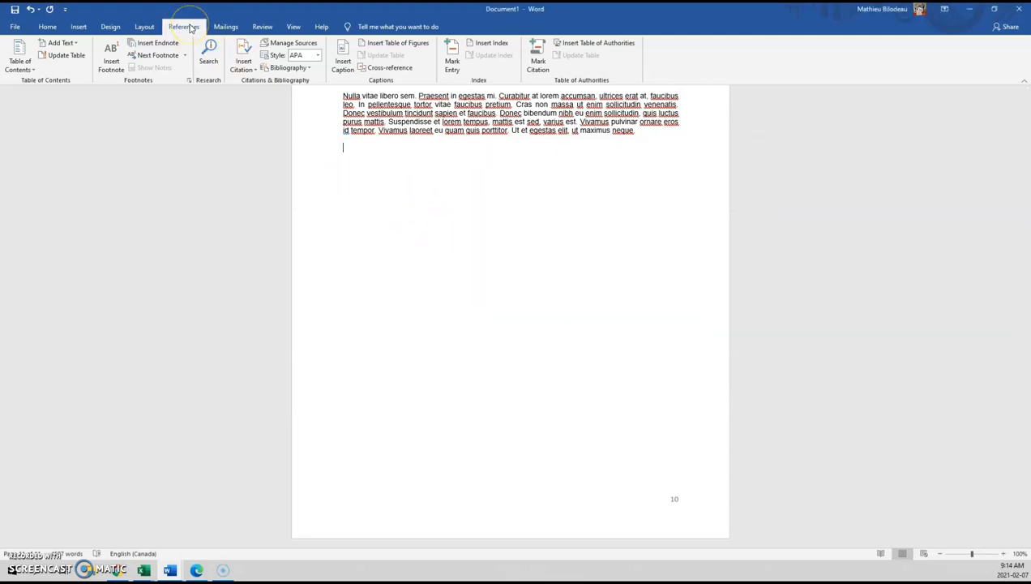
# Insert the built-in bibliography titled "Bibliography" at the end of the report and review its placement
pyautogui.click(299, 68)
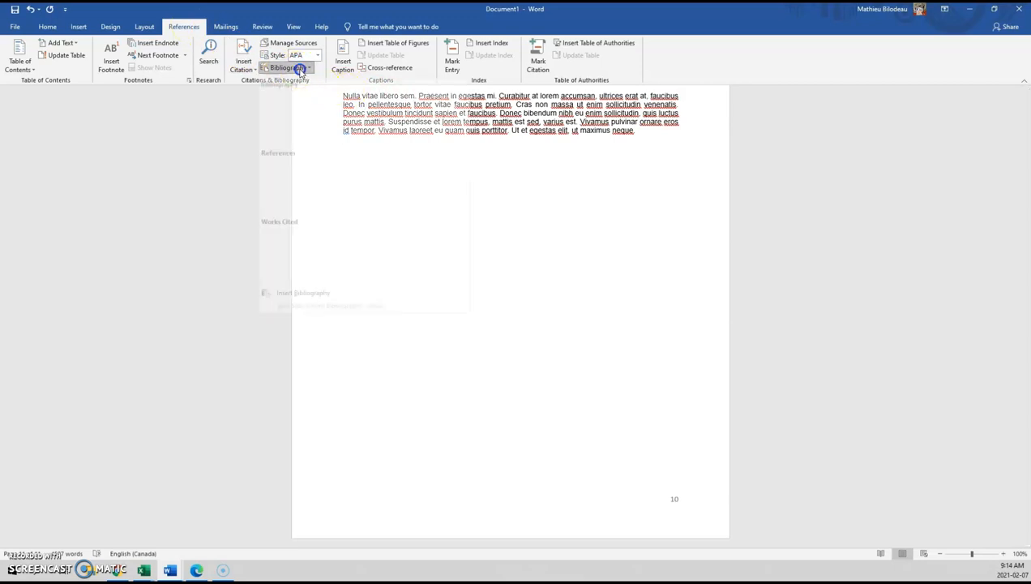
pyautogui.click(332, 120)
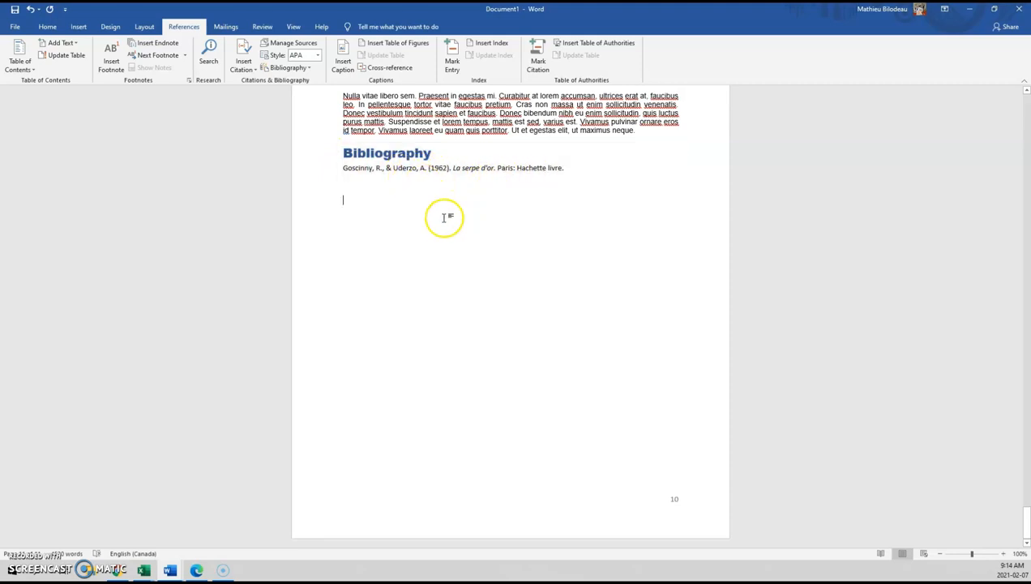
pyautogui.scroll(1, 448, 218)
pyautogui.scroll(6, 456, 222)
pyautogui.scroll(-2, 446, 235)
pyautogui.scroll(-2, 442, 243)
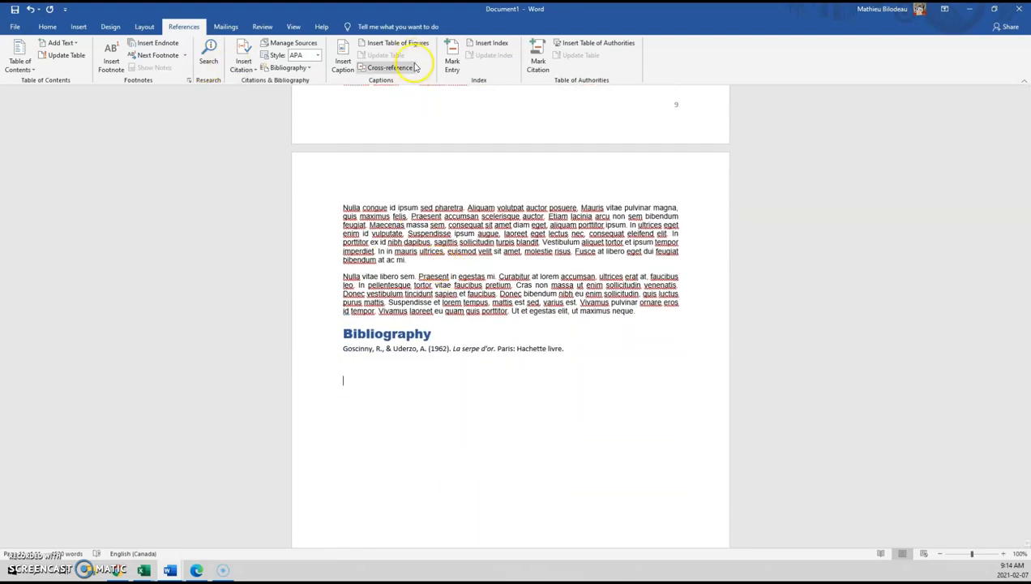
# Create another new source in the source manager and set its type to Web site
pyautogui.click(292, 43)
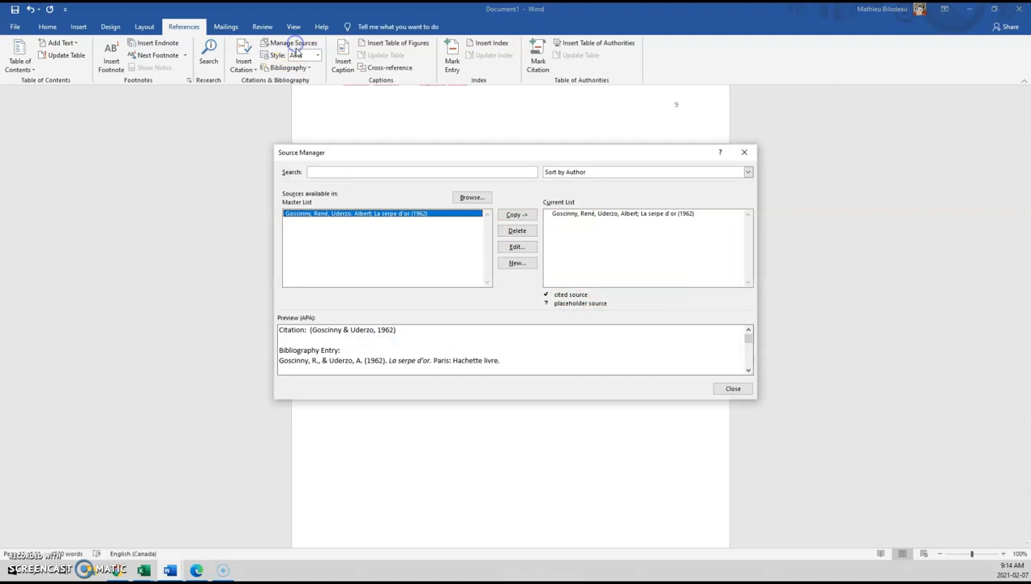
pyautogui.click(523, 262)
pyautogui.click(519, 219)
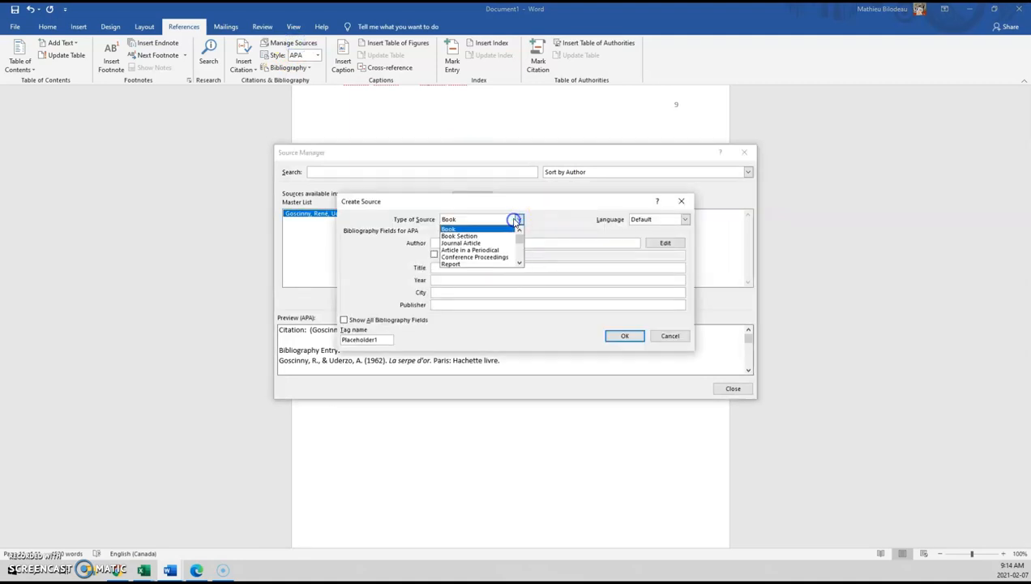
pyautogui.moveTo(524, 235); pyautogui.dragTo(522, 242)
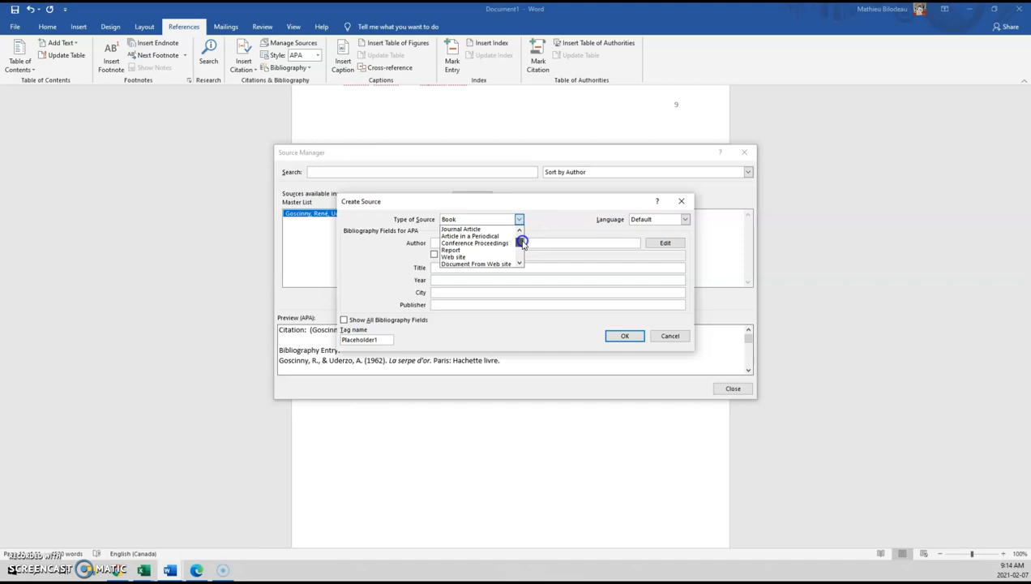
pyautogui.click(498, 257)
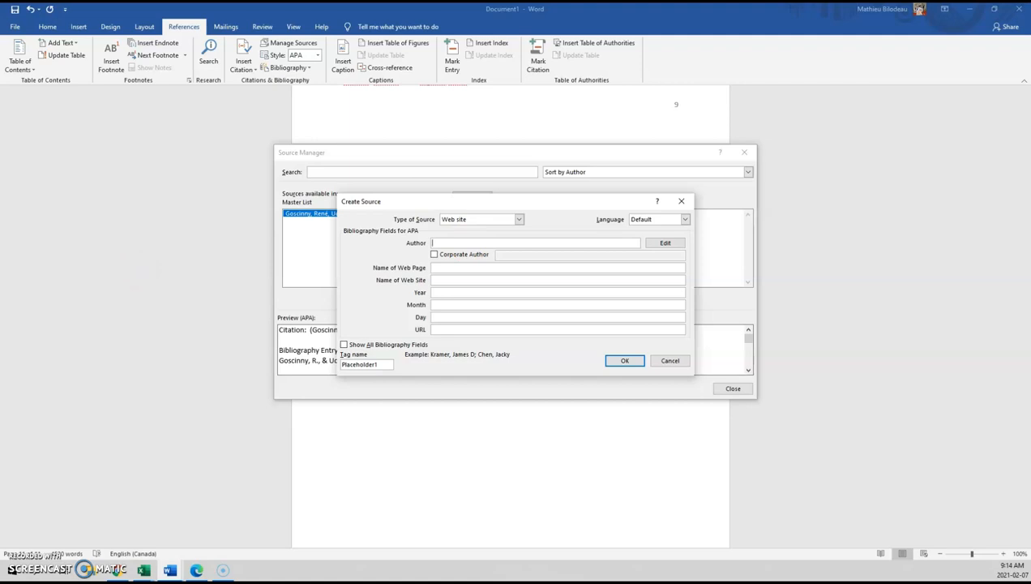
# Enter web page name "Astérix", web site name "Astérix la page officielle", year 2021, month 02 and day 04 for the source
pyautogui.click(441, 266)
pyautogui.write('Astéri')
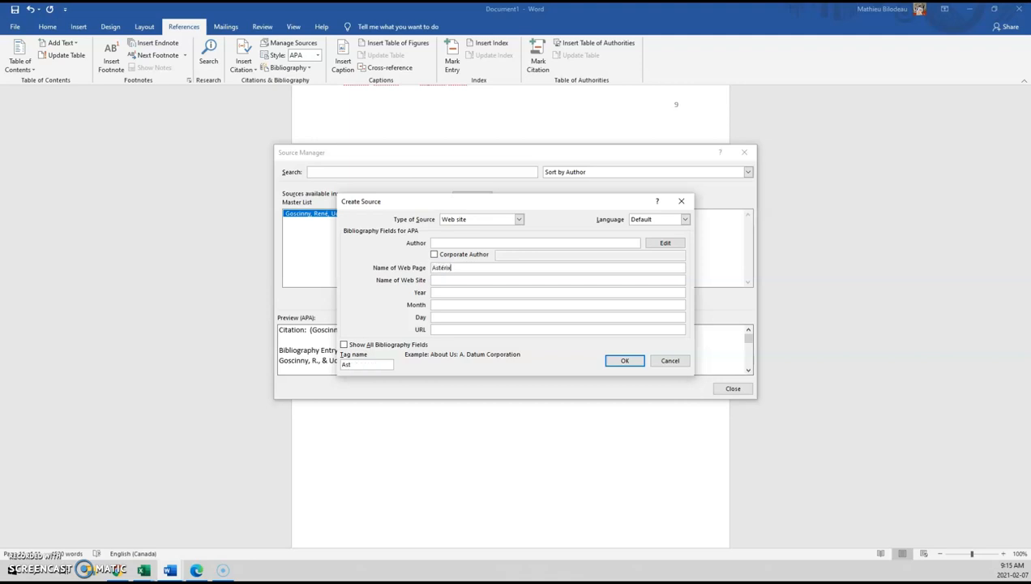
pyautogui.press('Tab')
pyautogui.press('Tab')
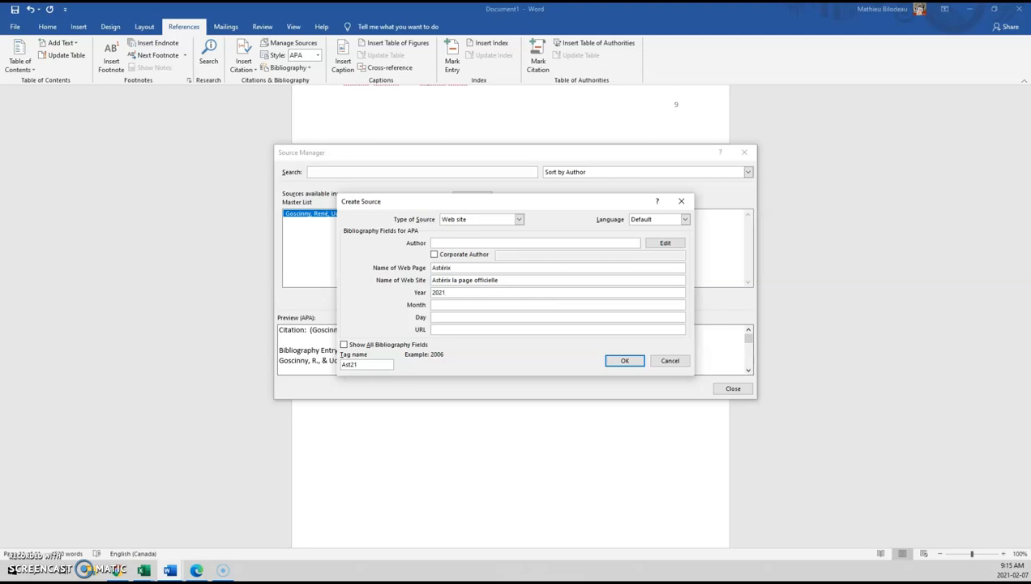
pyautogui.write('04')
pyautogui.press('Tab')
pyautogui.hotkey('alt', 'Tab')
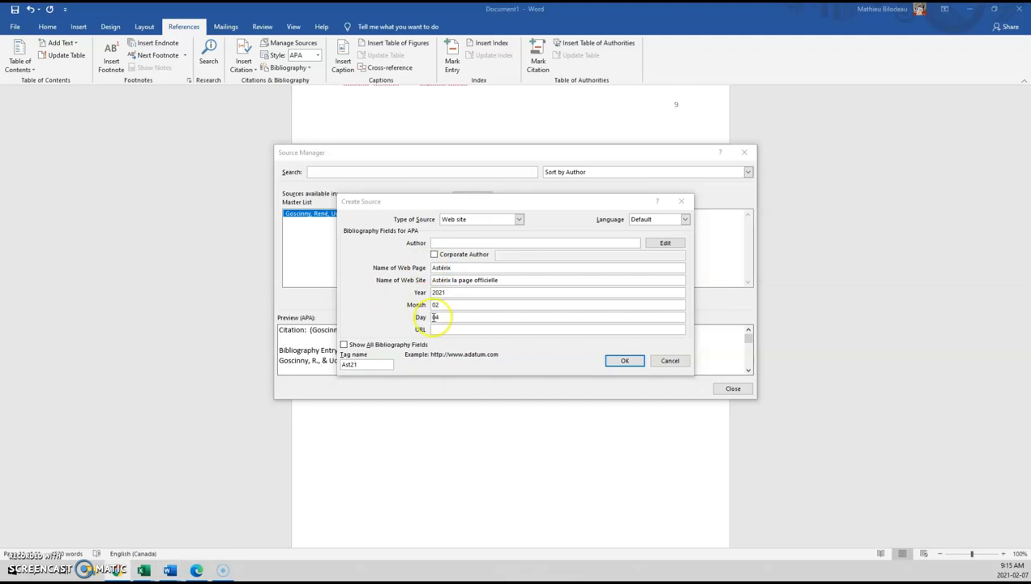
pyautogui.click(490, 329)
pyautogui.write('https://www.asterix.com/la-collection/les-albums/la-serpe-d-or/')
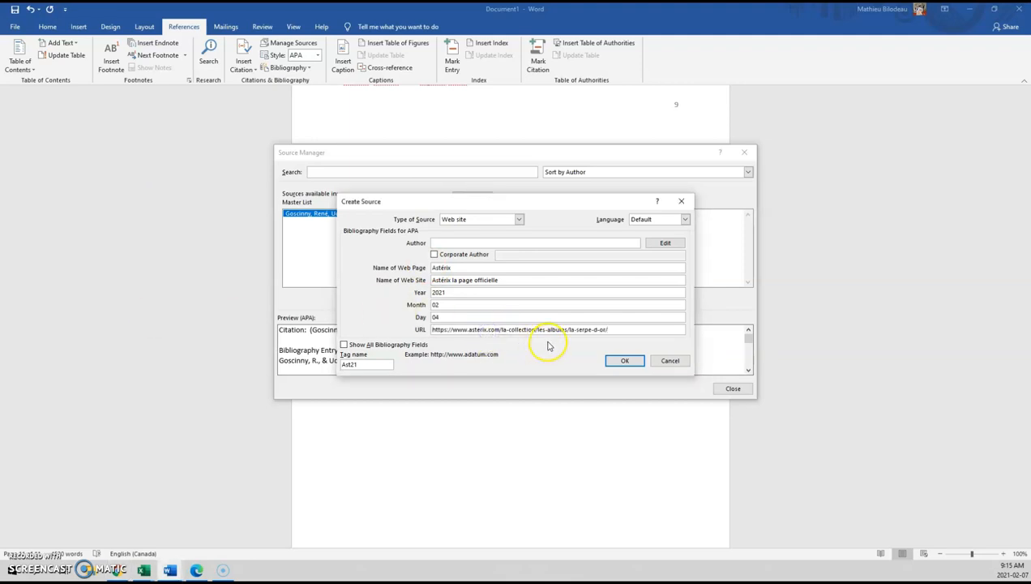
pyautogui.click(623, 360)
pyautogui.click(729, 390)
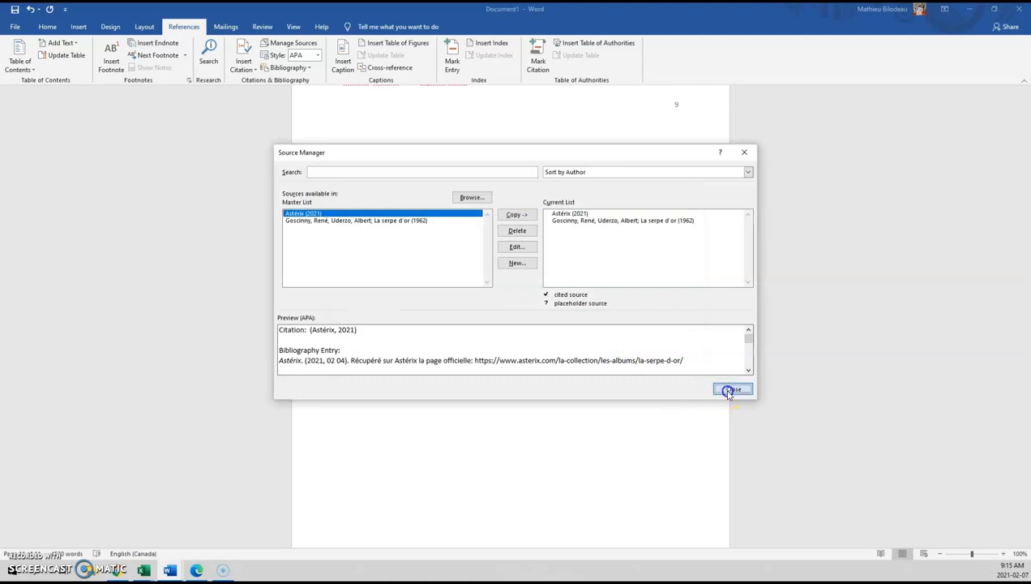
# Update the citations and bibliography block at the end of the report to include the newly added web source
pyautogui.click(438, 349)
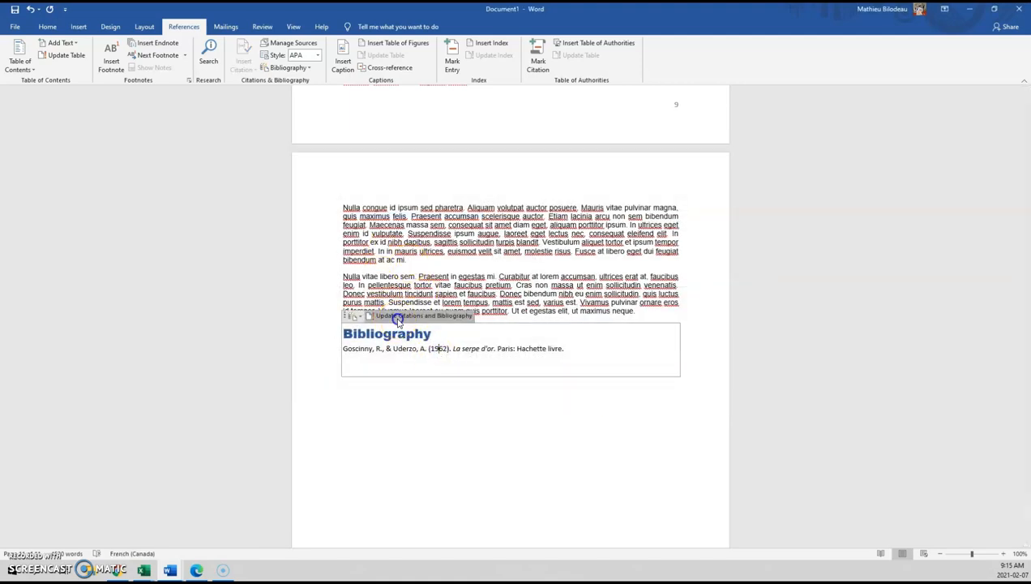
pyautogui.click(397, 318)
pyautogui.click(462, 403)
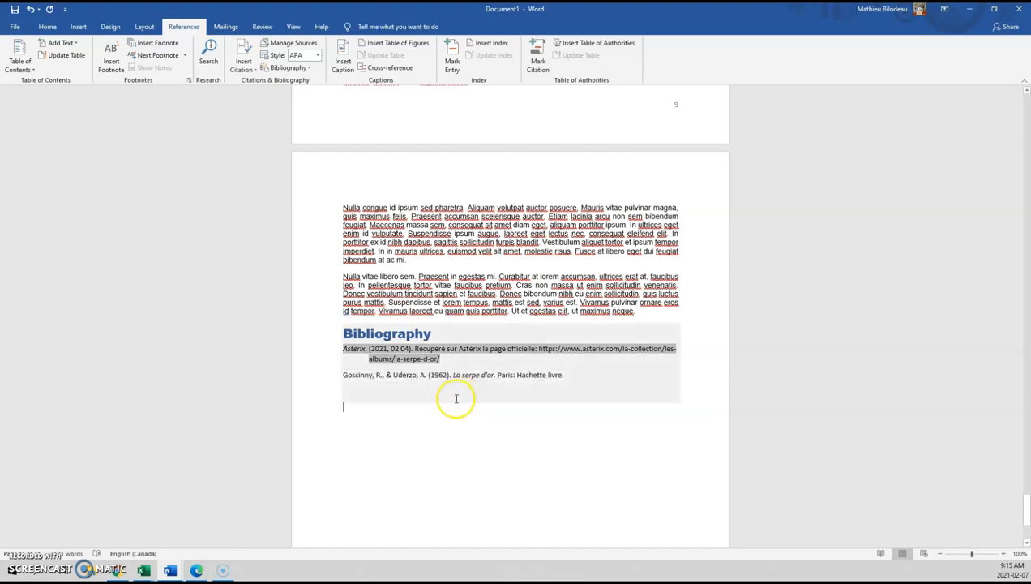
# Insert a citation of "La serpe d'or, (1962)" before the word "feugiat" in the first paragraph of the Analyse section
pyautogui.scroll(6, 446, 394)
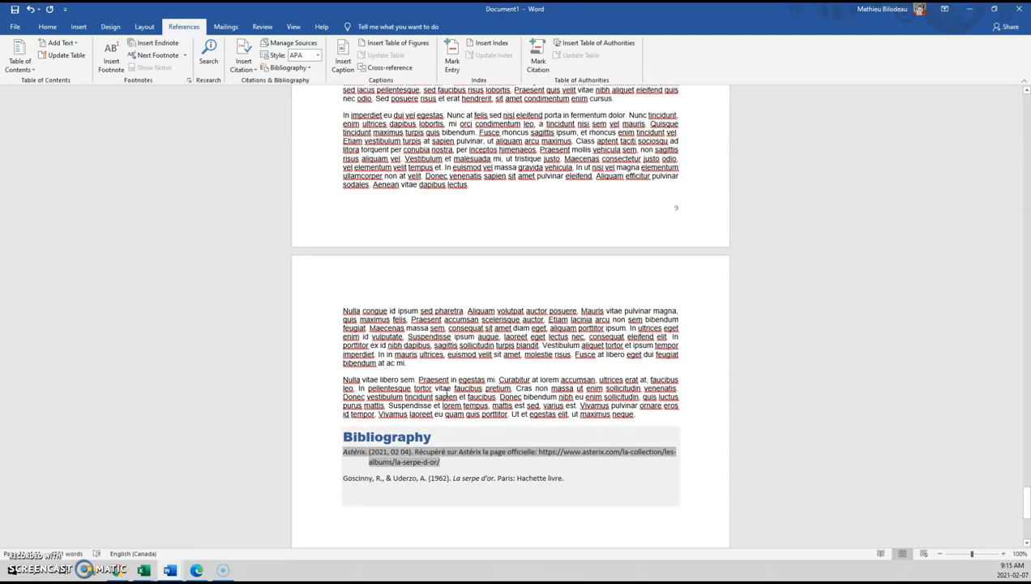
pyautogui.scroll(20, 446, 397)
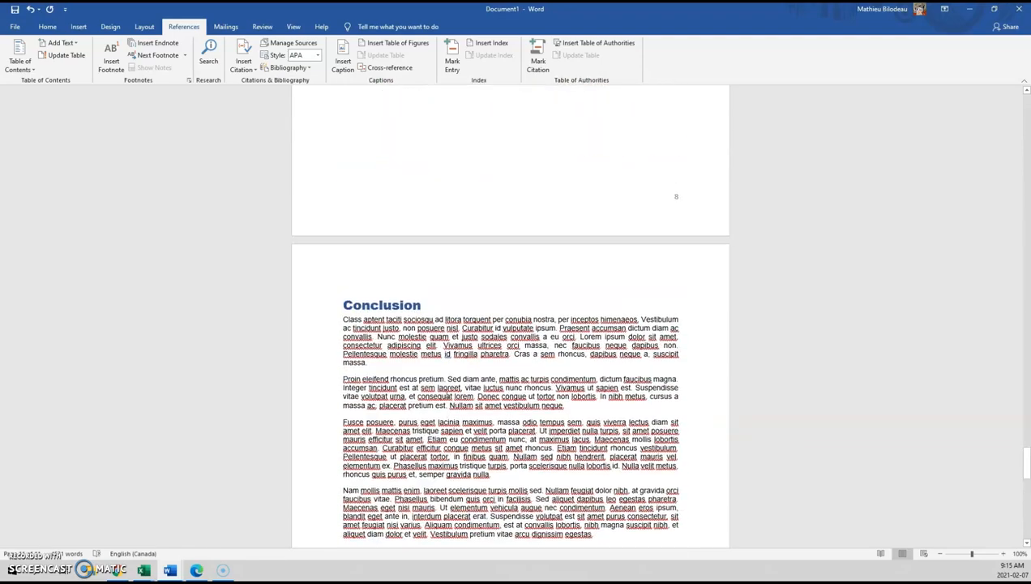
pyautogui.scroll(6, 449, 386)
pyautogui.scroll(-6, 448, 385)
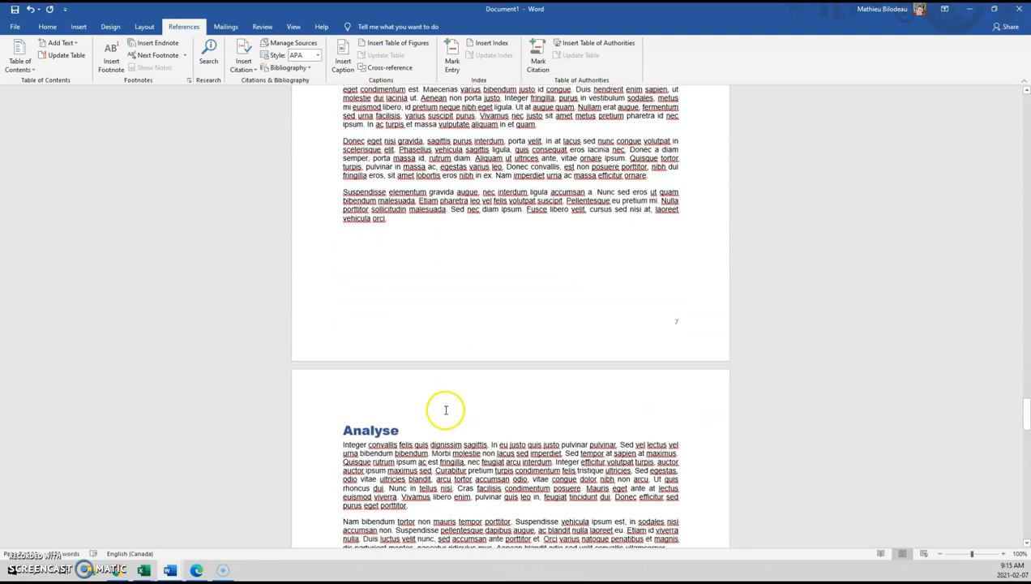
pyautogui.click(442, 397)
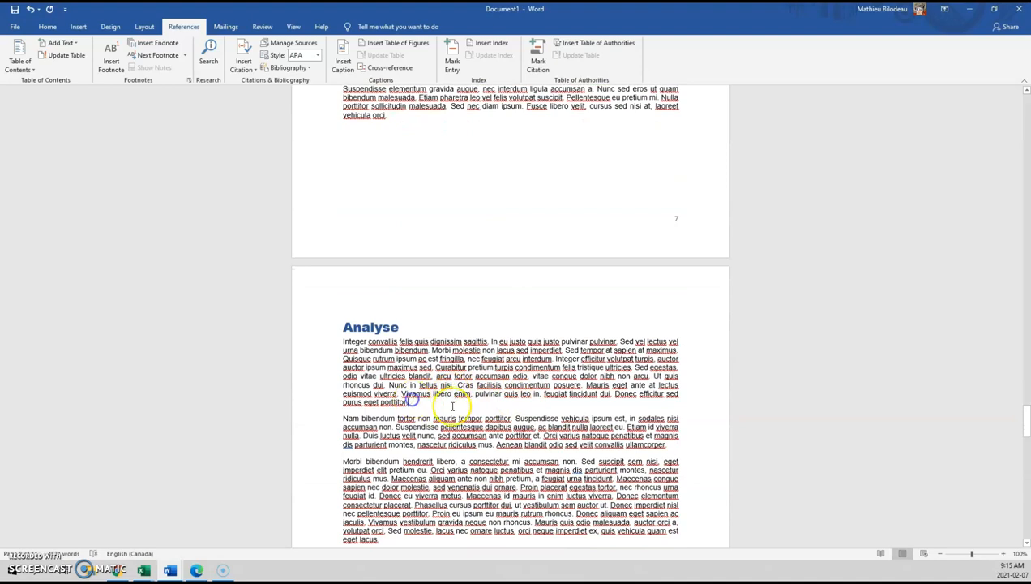
pyautogui.click(545, 396)
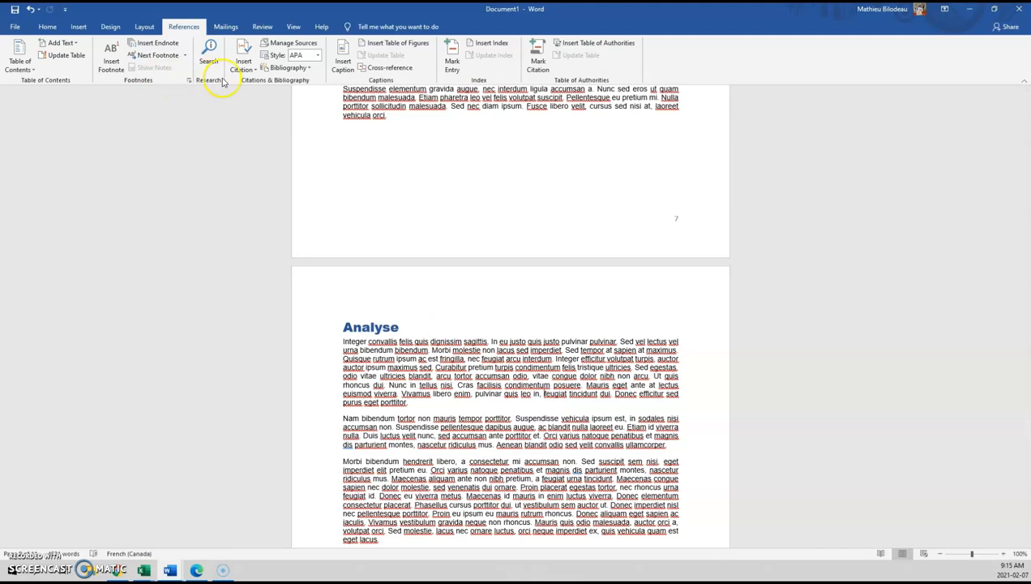
pyautogui.click(253, 69)
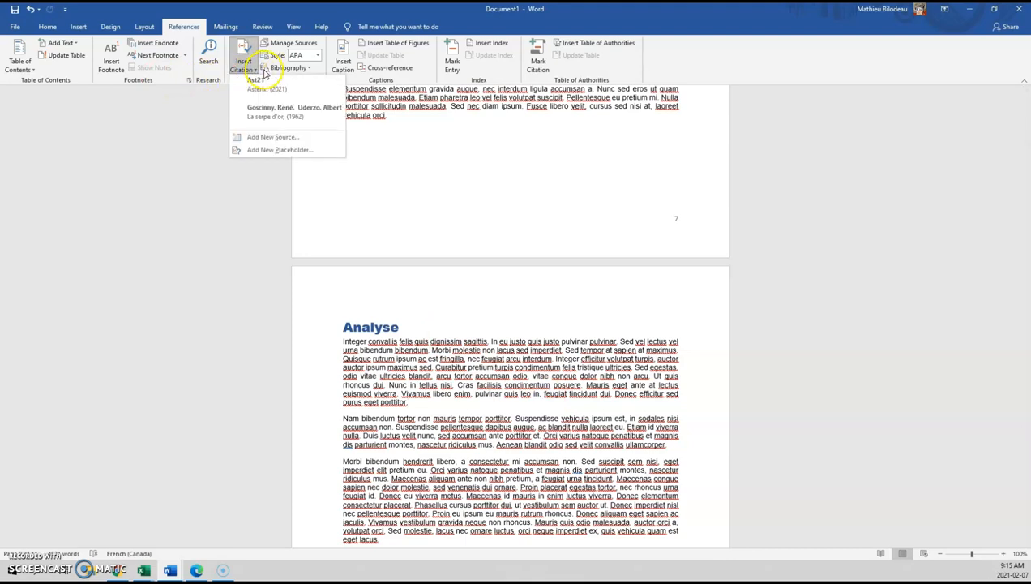
pyautogui.click(330, 115)
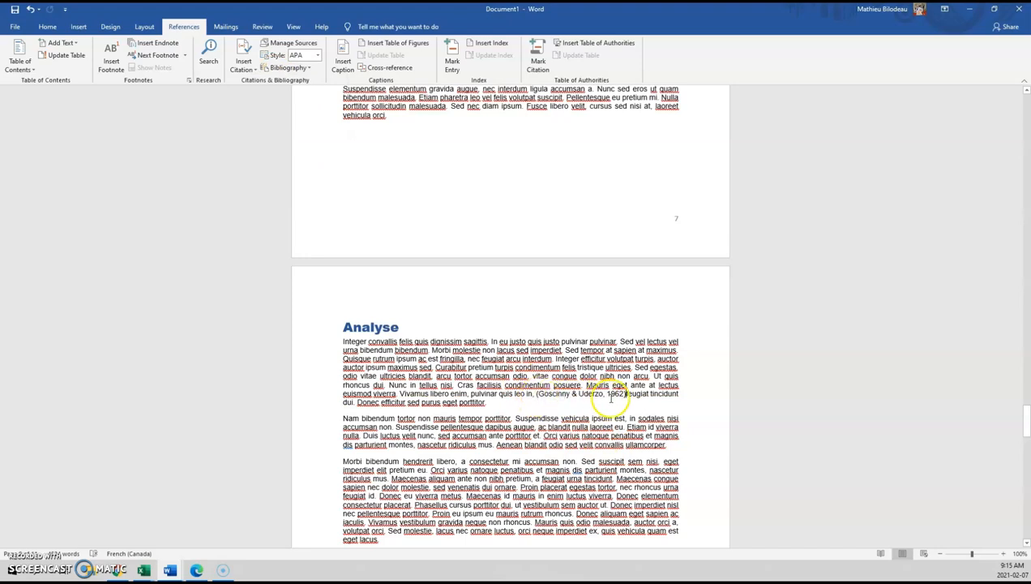
# Insert a citation of the "Astérix, (2021)" web source at the end of the last Analyse paragraph
pyautogui.click(246, 67)
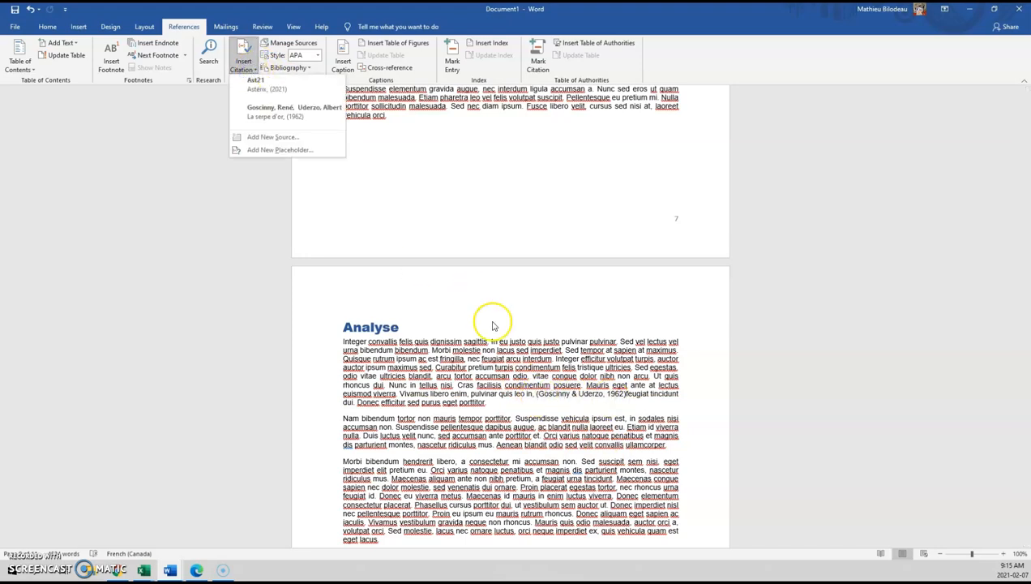
pyautogui.scroll(-2, 488, 320)
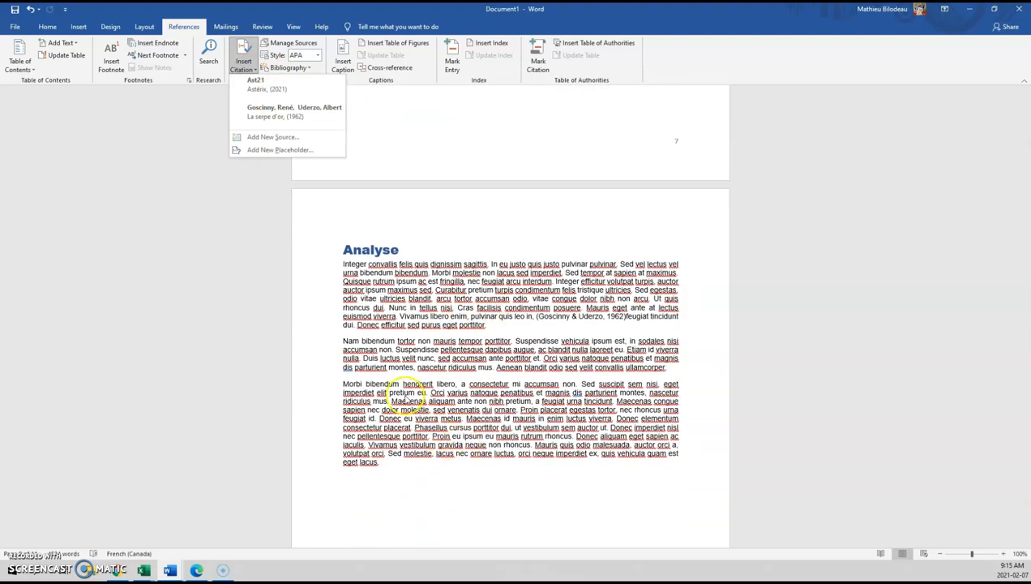
pyautogui.click(425, 395)
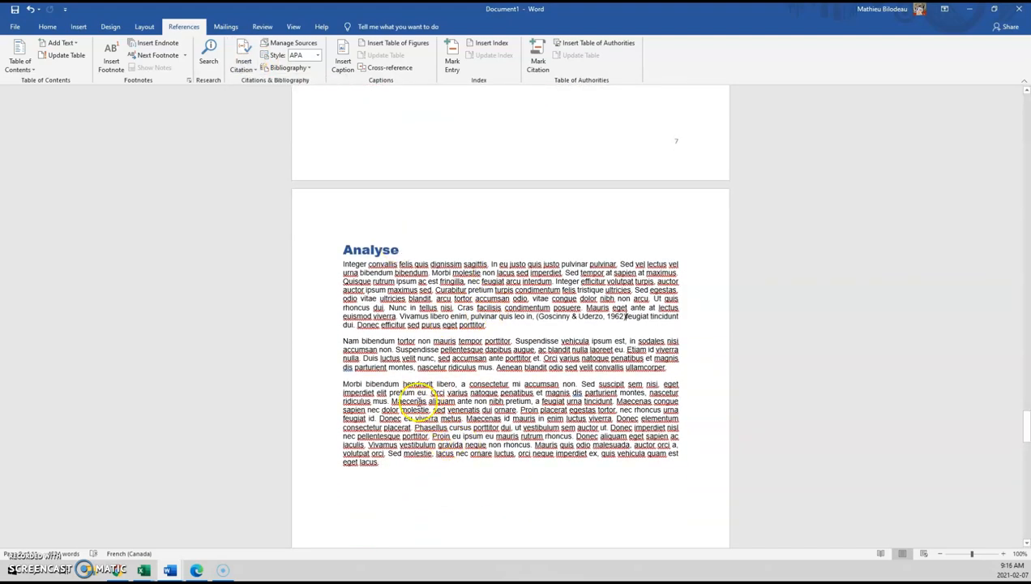
pyautogui.click(400, 472)
pyautogui.click(251, 70)
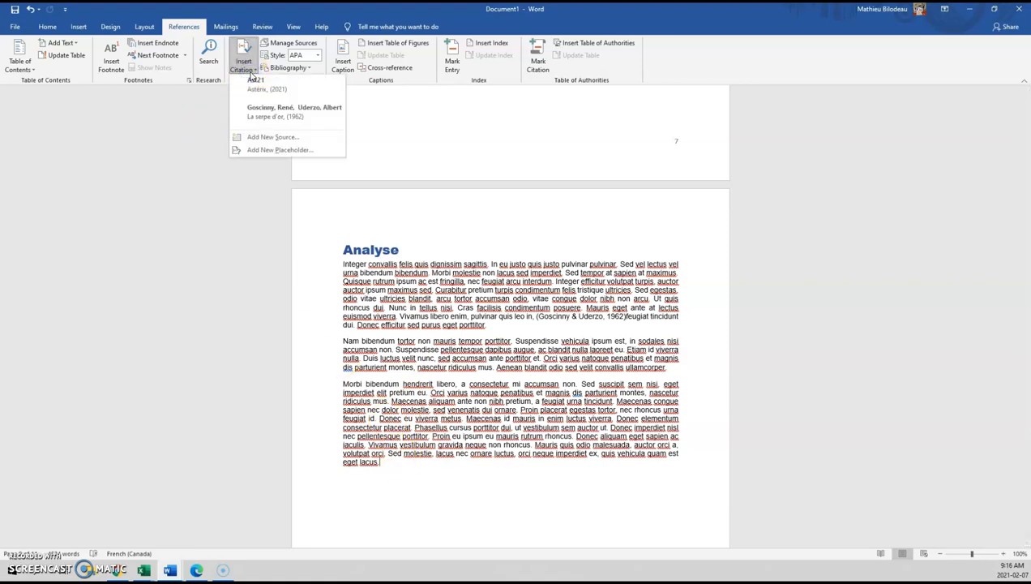
pyautogui.click(274, 99)
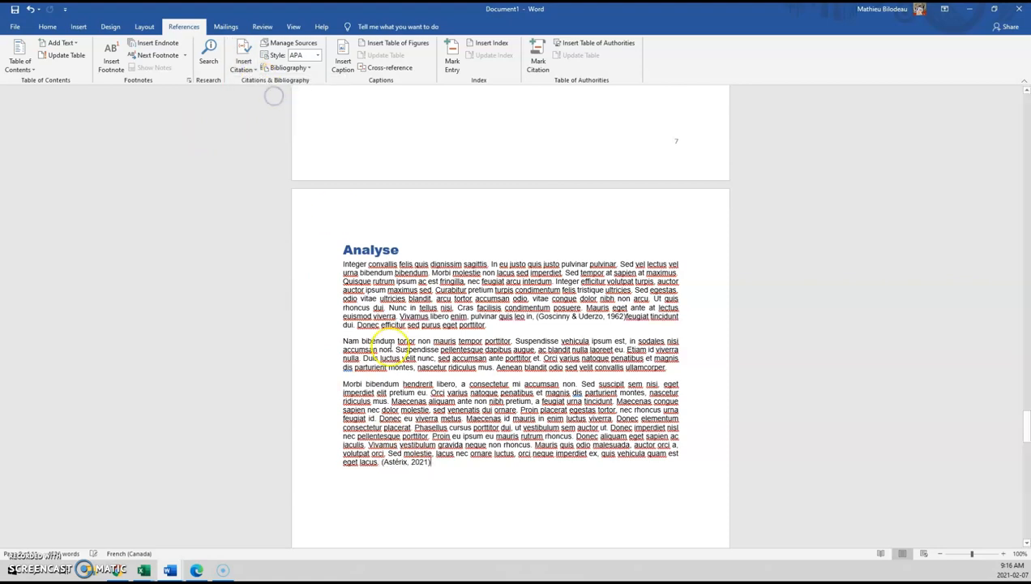
# Add a footnote after the Astérix citation in the Analyse section and insert the "La serpe d'or, (1962)" citation as its text
pyautogui.scroll(-5, 463, 478)
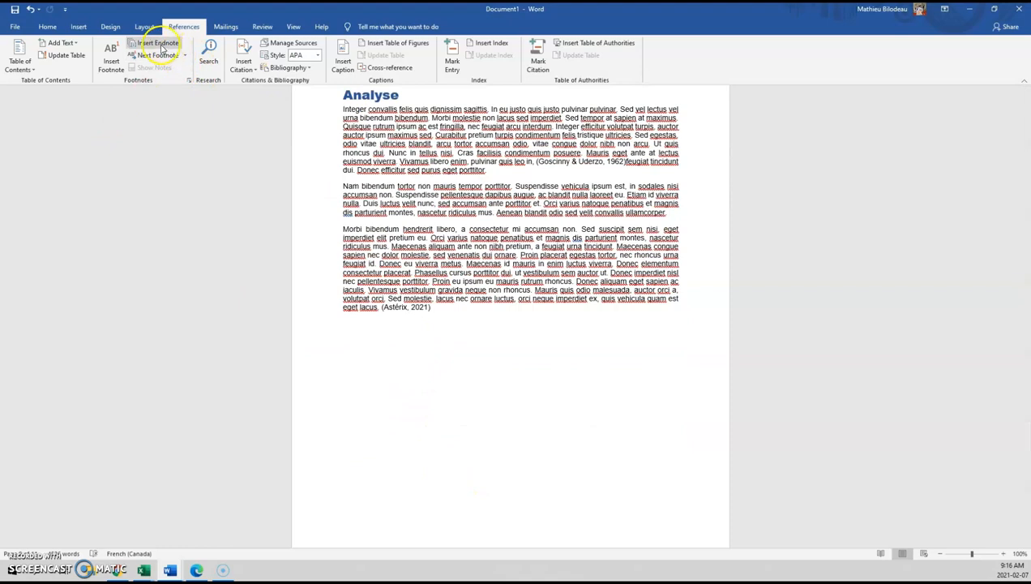
pyautogui.click(111, 60)
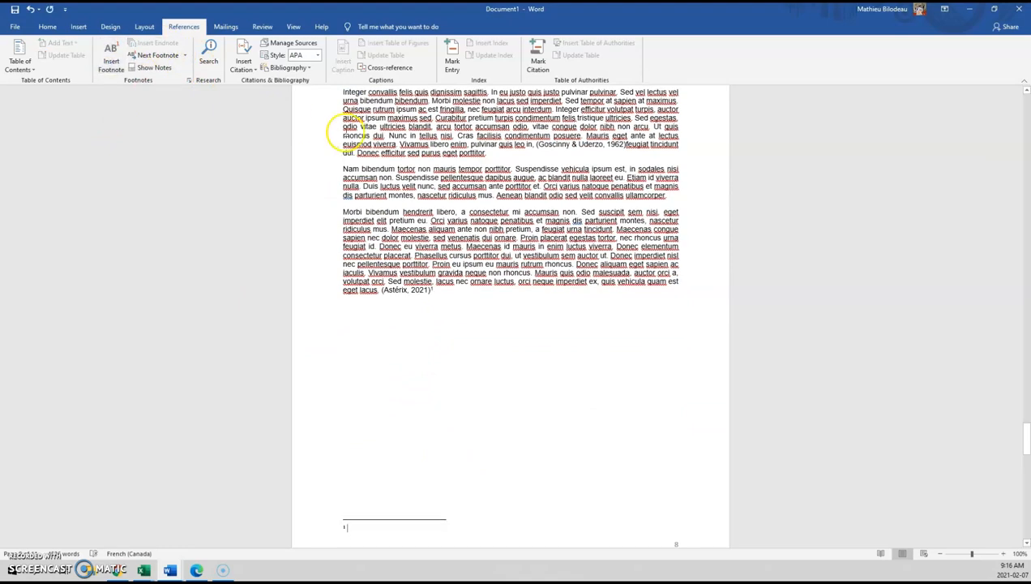
pyautogui.click(243, 65)
pyautogui.click(306, 109)
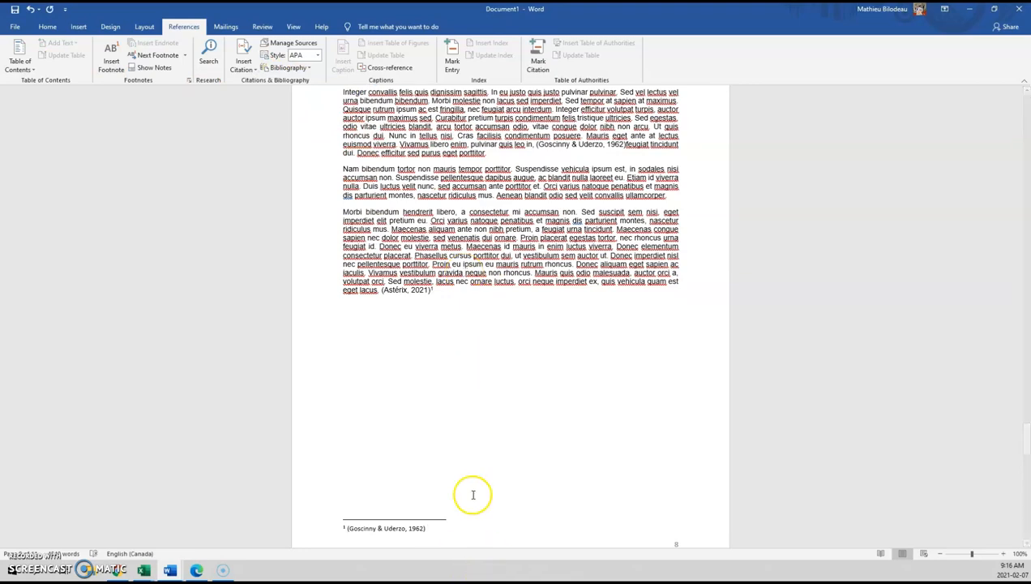
# Examine the Conclusion pages and the Analyse page with its in-text citations and footnote
pyautogui.scroll(-12, 484, 479)
pyautogui.click(520, 429)
pyautogui.scroll(-5, 488, 454)
pyautogui.scroll(10, 486, 435)
pyautogui.scroll(3, 483, 425)
pyautogui.click(397, 359)
pyautogui.scroll(3, 396, 363)
pyautogui.scroll(-10, 341, 393)
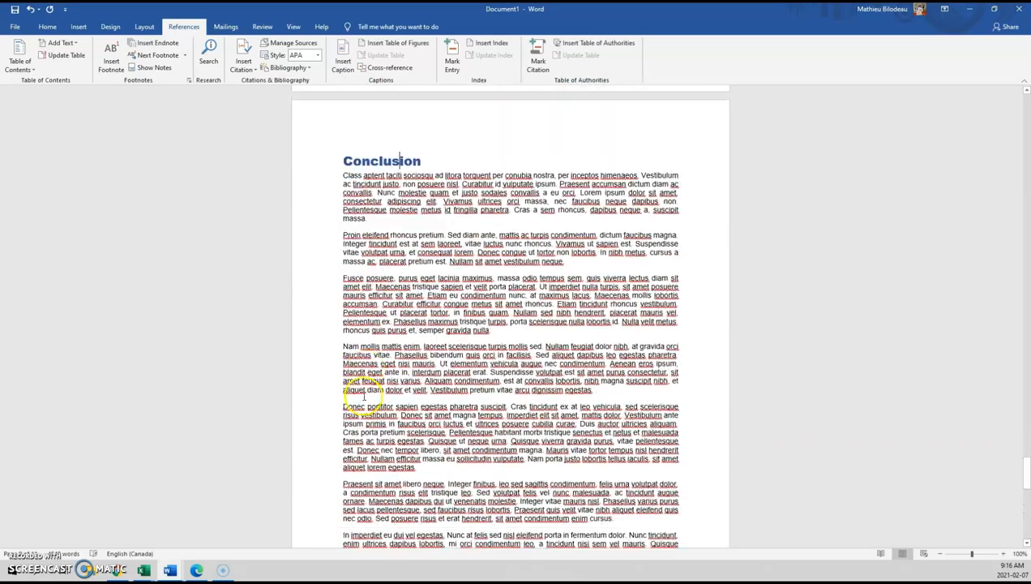
pyautogui.scroll(11, 342, 389)
pyautogui.click(344, 388)
pyautogui.scroll(15, 344, 387)
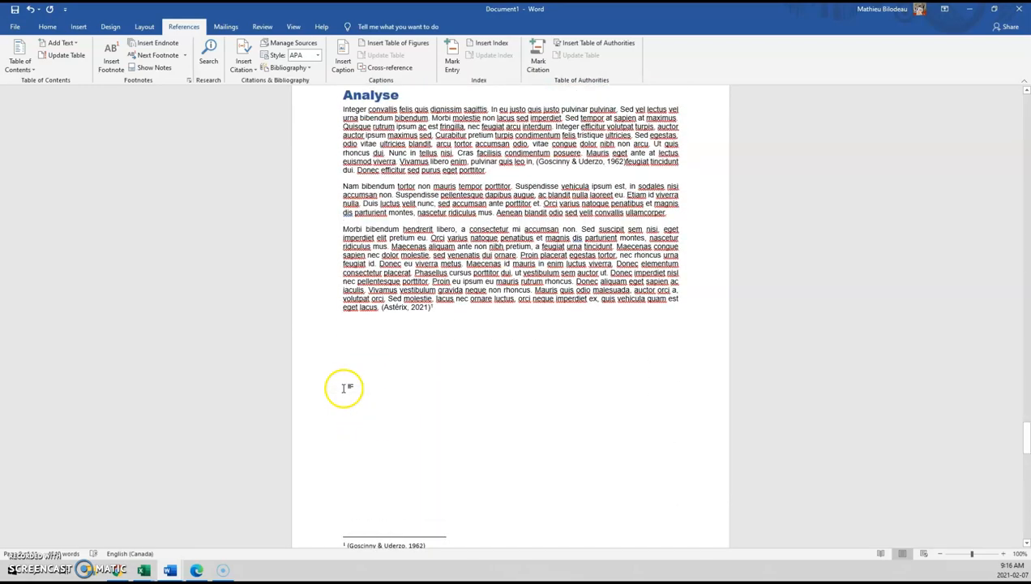
pyautogui.click(140, 26)
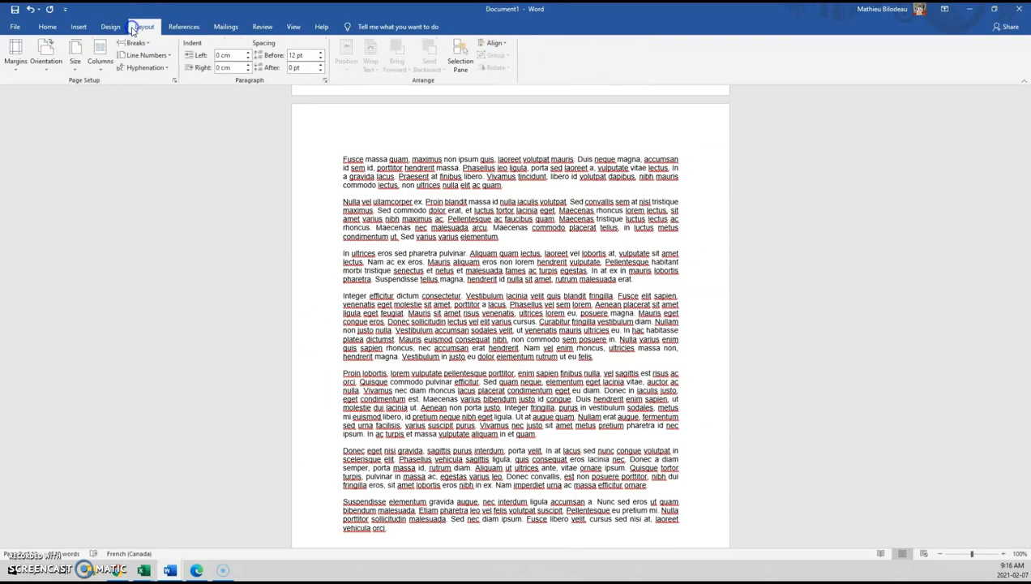
pyautogui.click(99, 65)
pyautogui.click(99, 68)
pyautogui.click(47, 65)
pyautogui.click(47, 66)
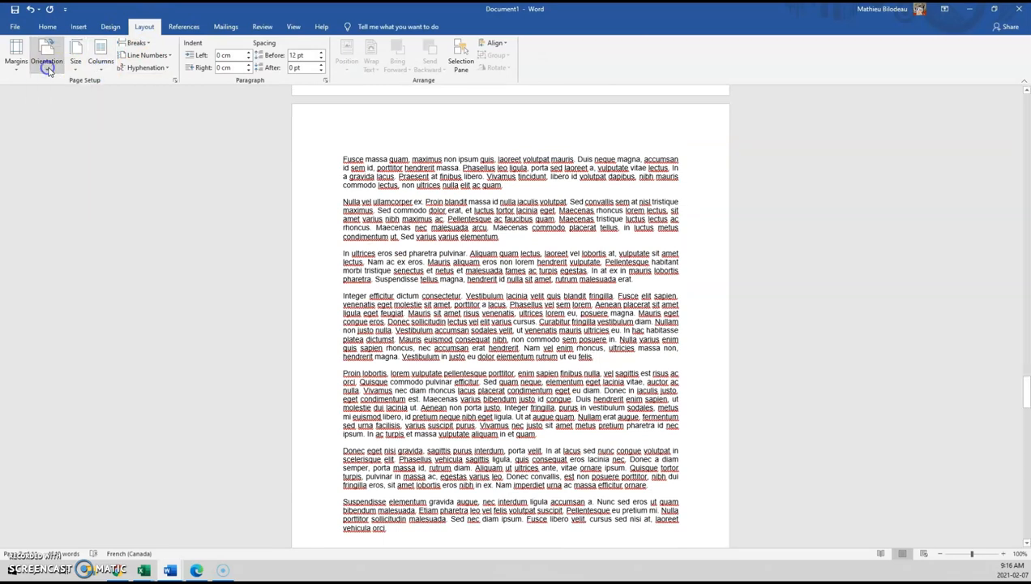
pyautogui.click(17, 66)
pyautogui.click(17, 68)
pyautogui.click(75, 68)
pyautogui.click(73, 68)
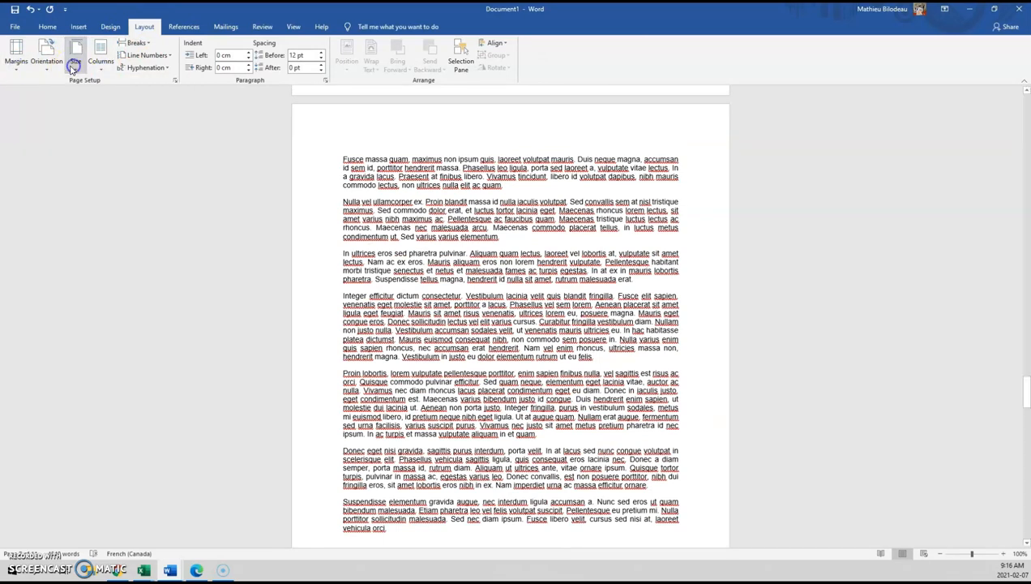
pyautogui.click(110, 28)
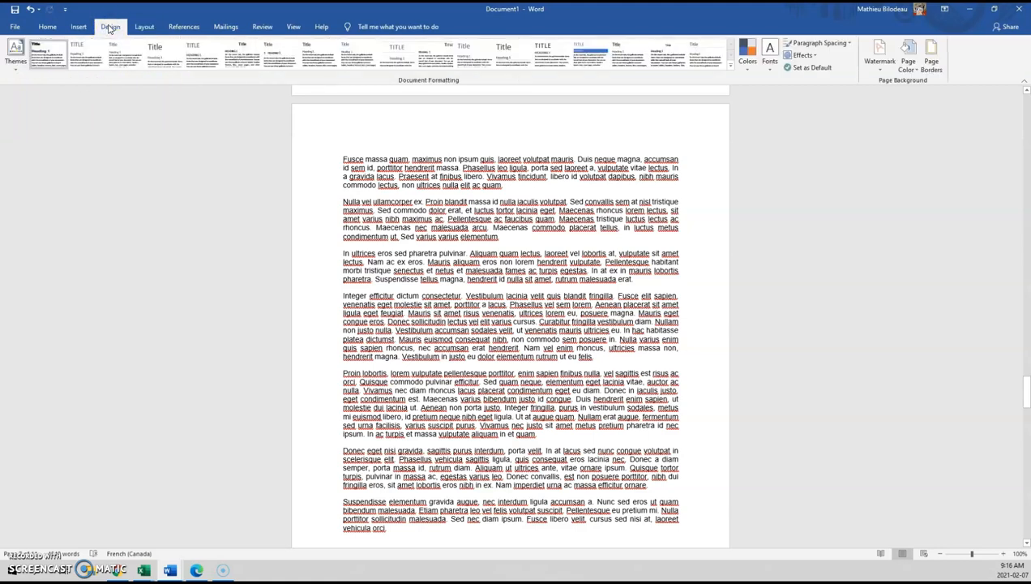
pyautogui.click(78, 26)
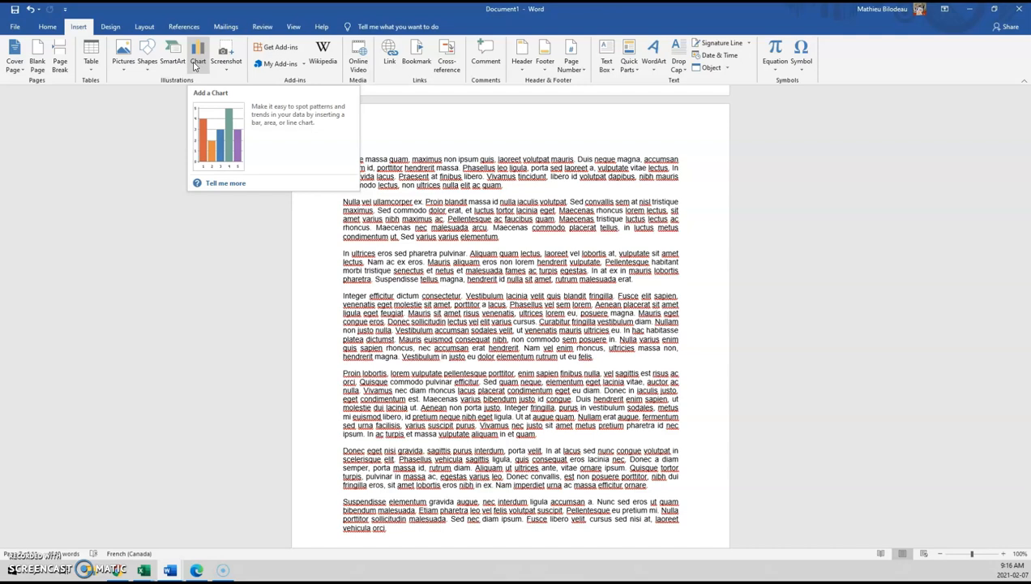
pyautogui.click(47, 27)
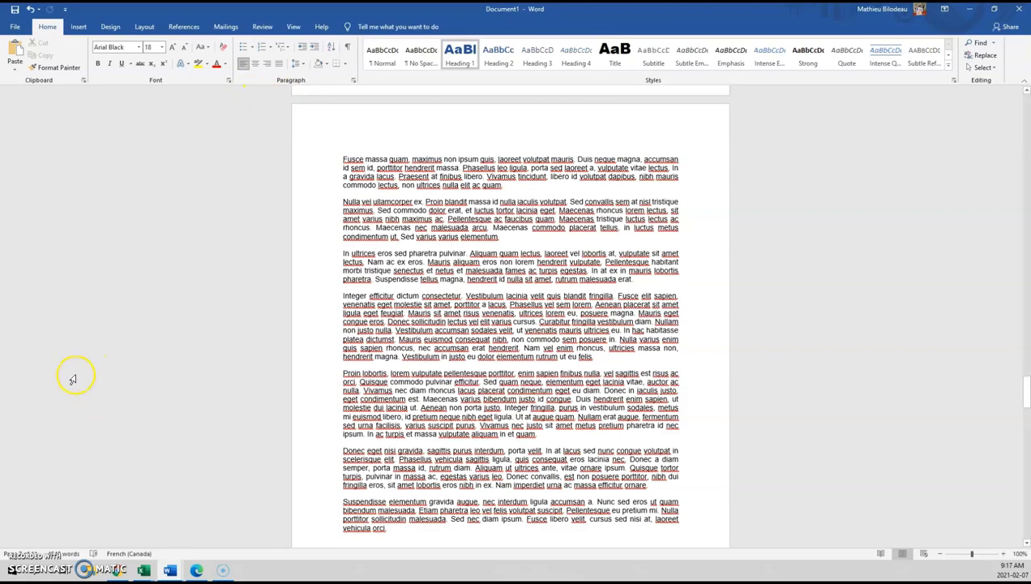
pyautogui.scroll(15, 247, 357)
pyautogui.scroll(20, 281, 372)
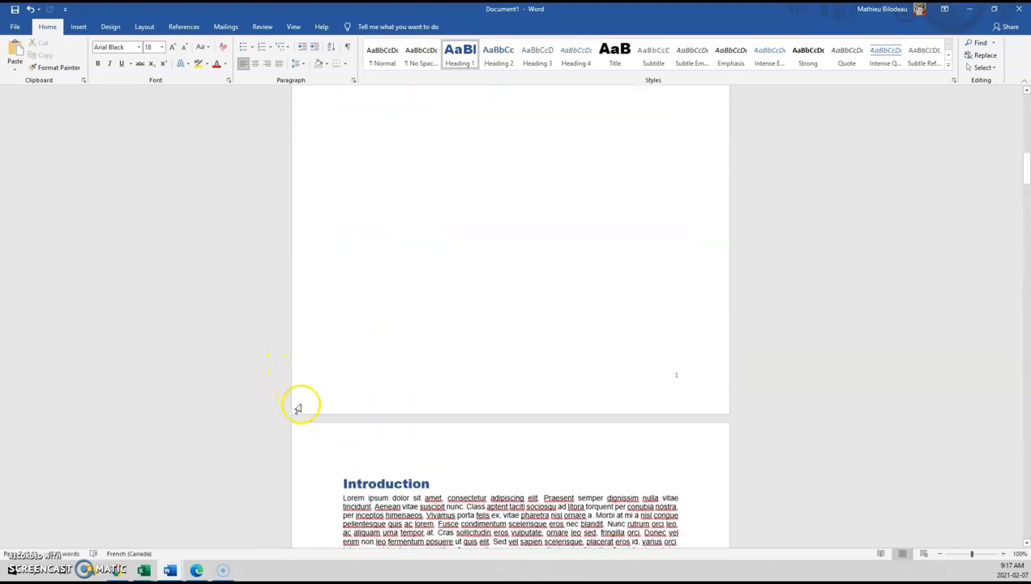
pyautogui.scroll(7, 299, 409)
pyautogui.moveTo(1026, 156); pyautogui.dragTo(1017, 552)
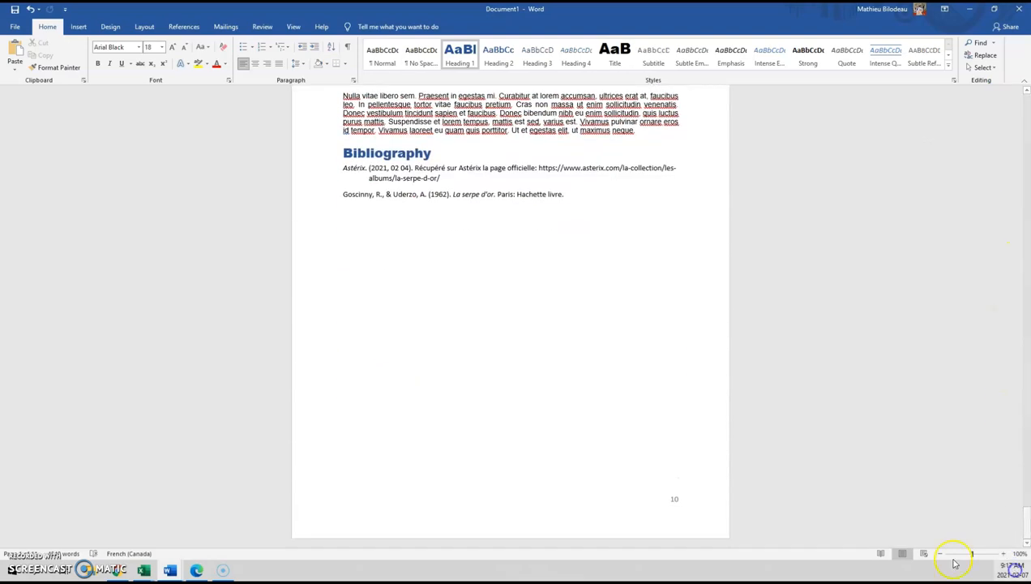